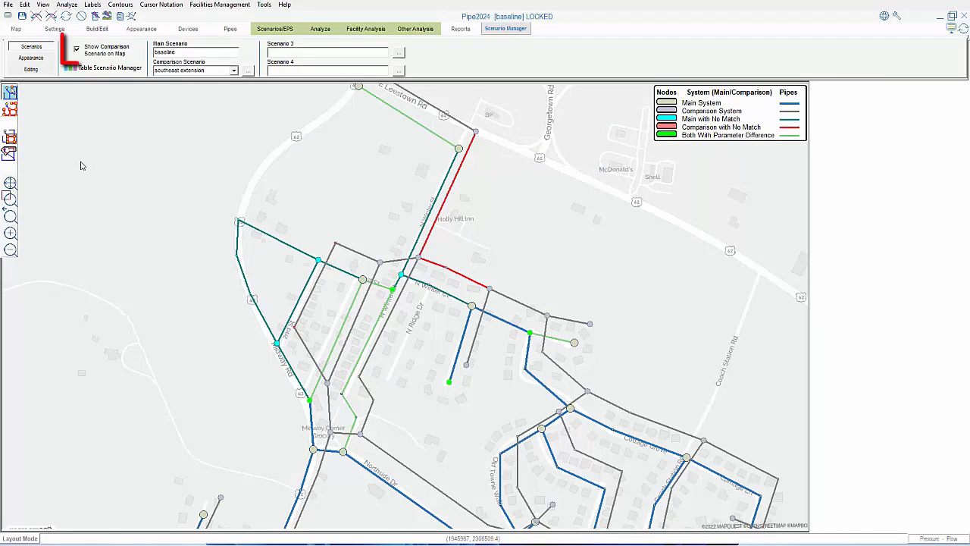
Step: Turn the comparison scenario's map display off and back on, saving the main scenario
left_click(75, 49)
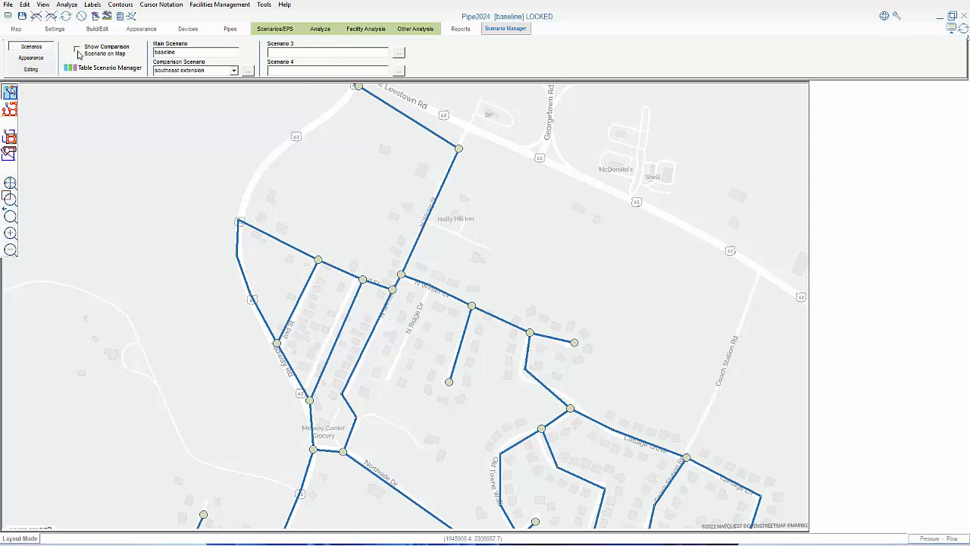
left_click(77, 50)
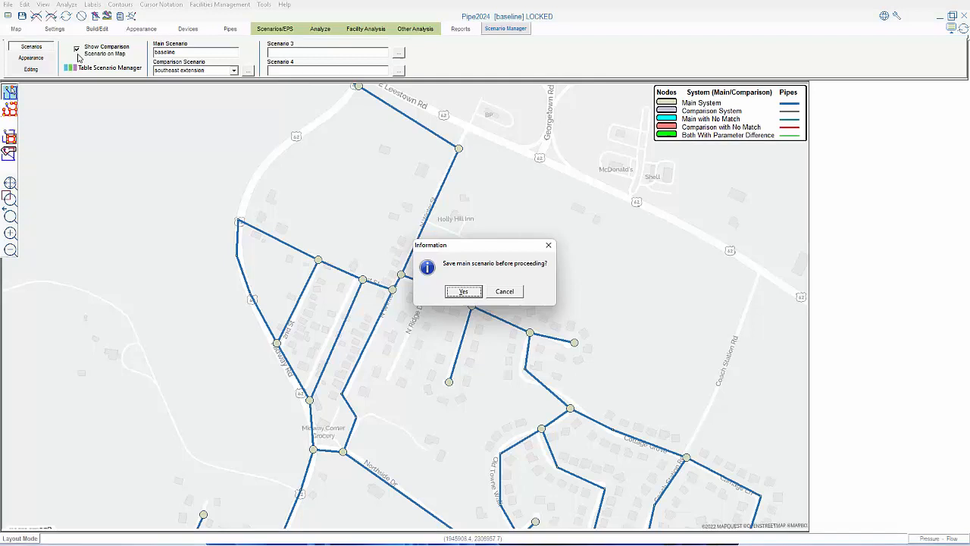
left_click(464, 292)
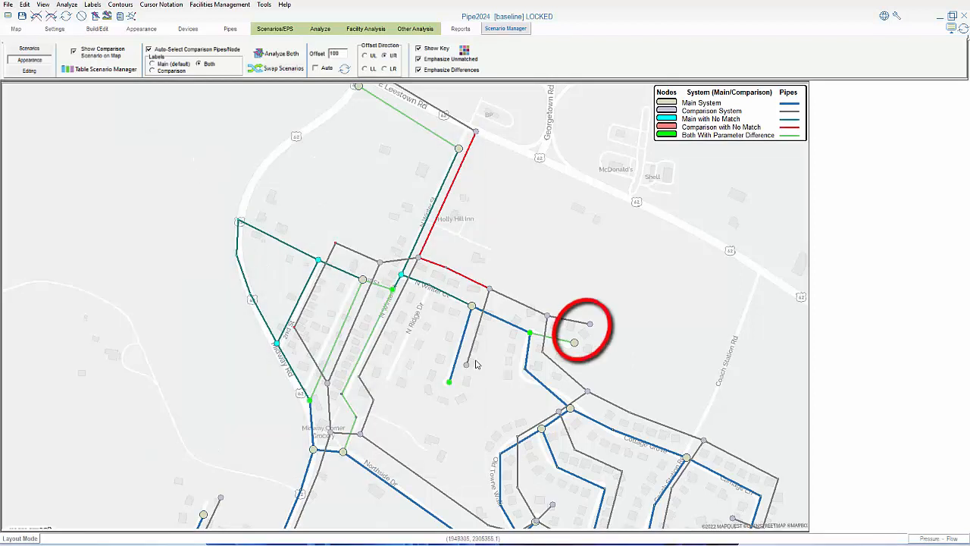
Step: Compare the main and comparison scenario data for junction J-9, pipe P-11 and junction J-6
left_click(574, 342)
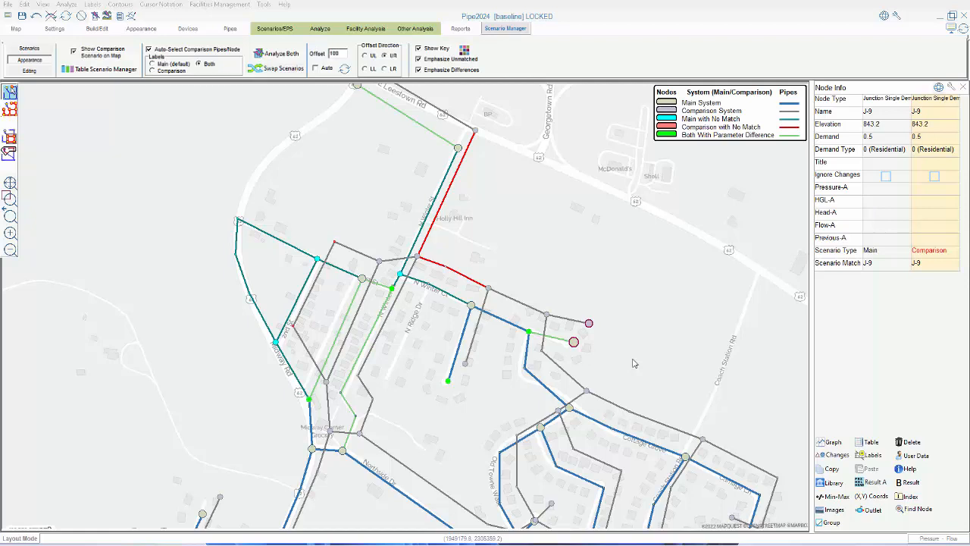
left_click(527, 357)
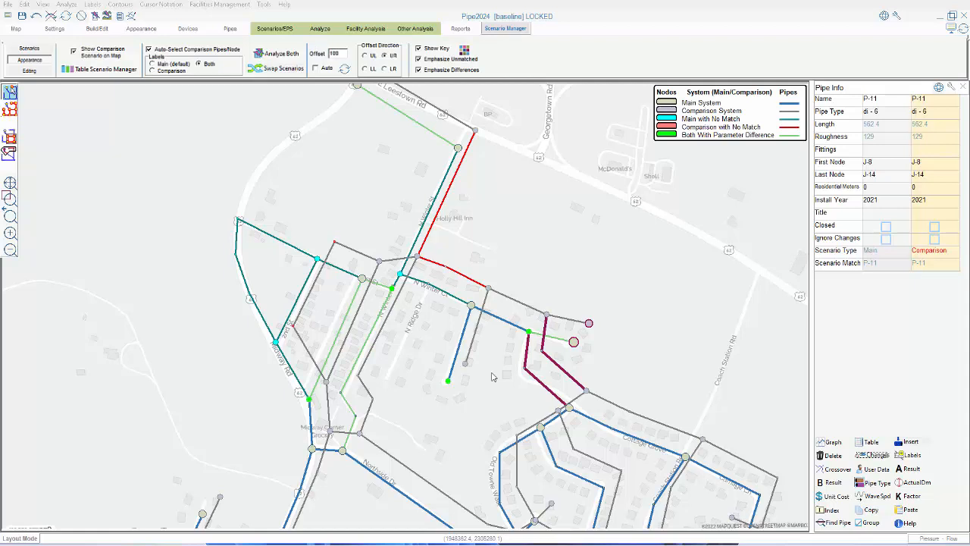
left_click(448, 382)
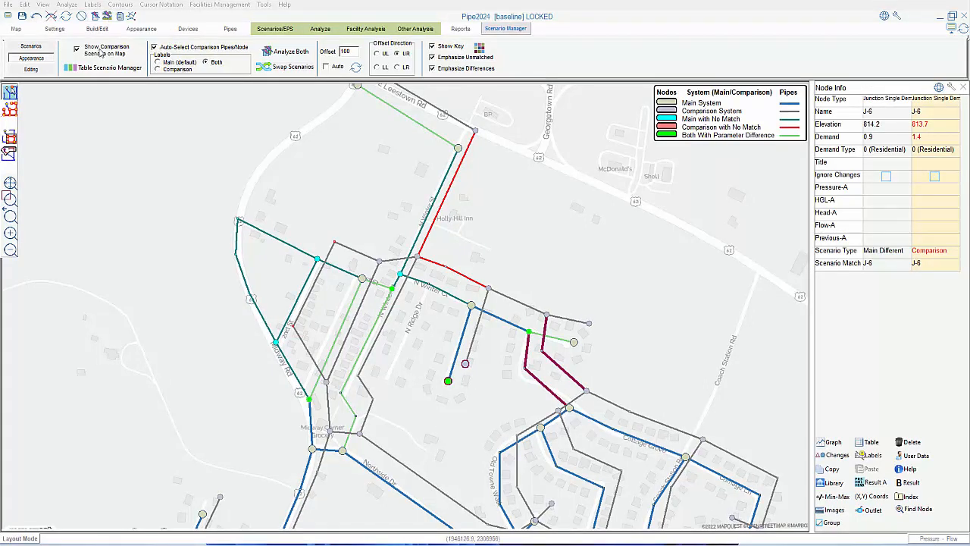
Step: Label the nodes on the map with their Demand and examine the labels in both scenarios
left_click(94, 5)
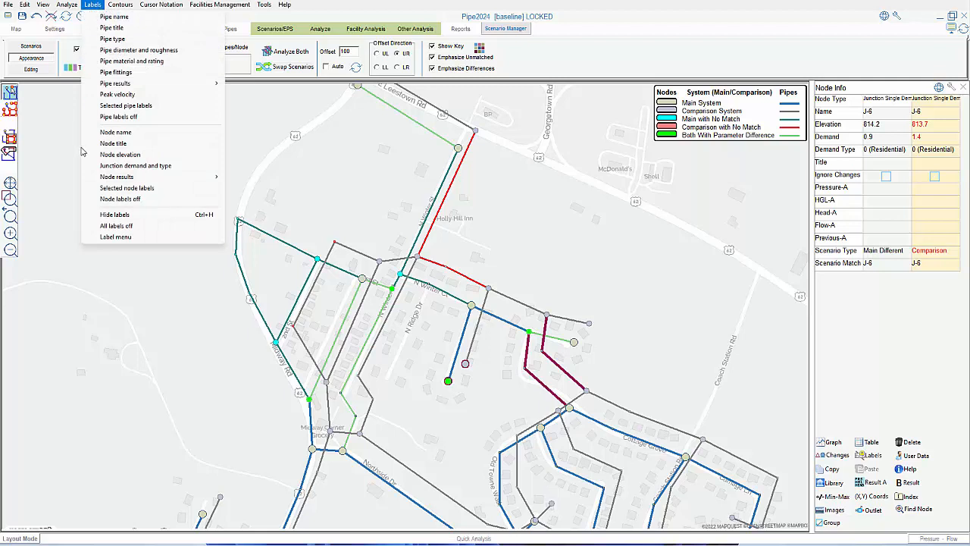
left_click(116, 237)
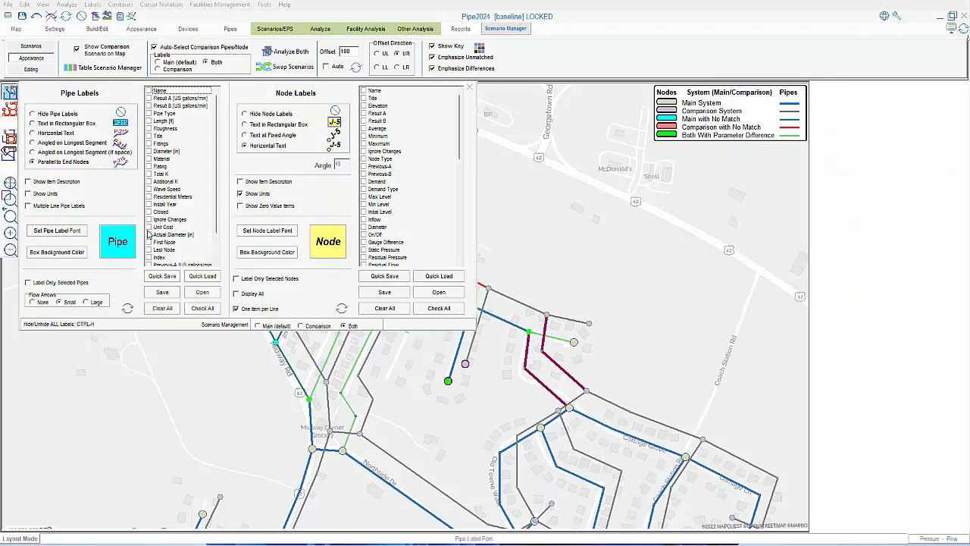
left_click(364, 182)
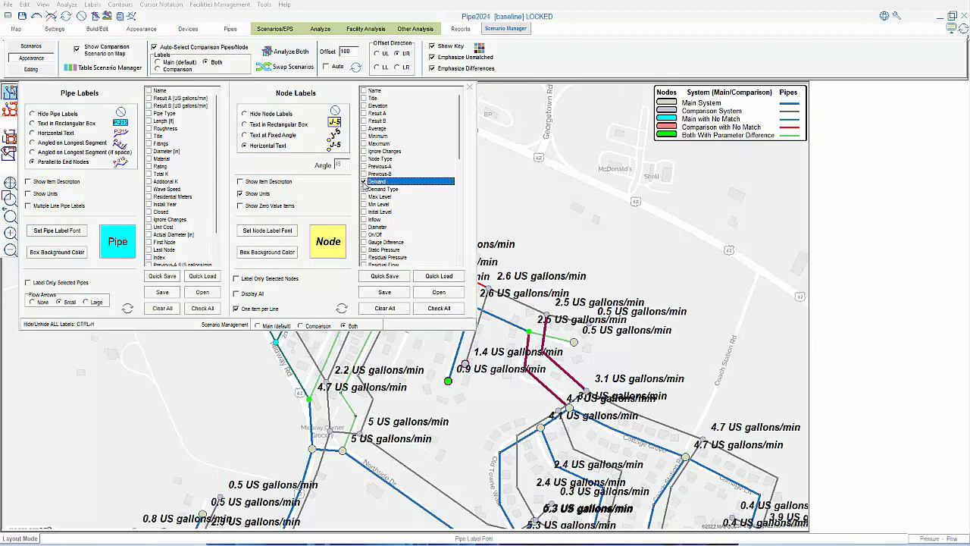
left_click(469, 88)
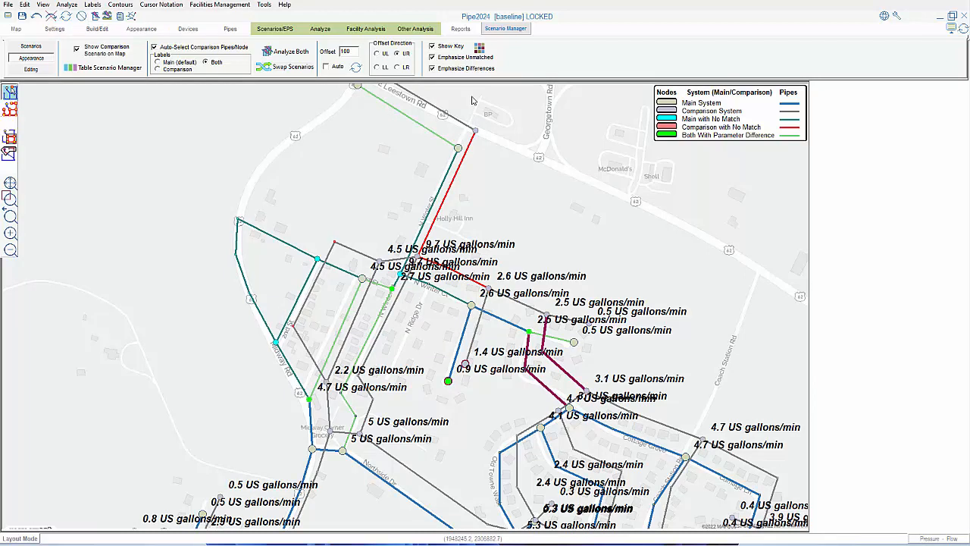
left_click(9, 200)
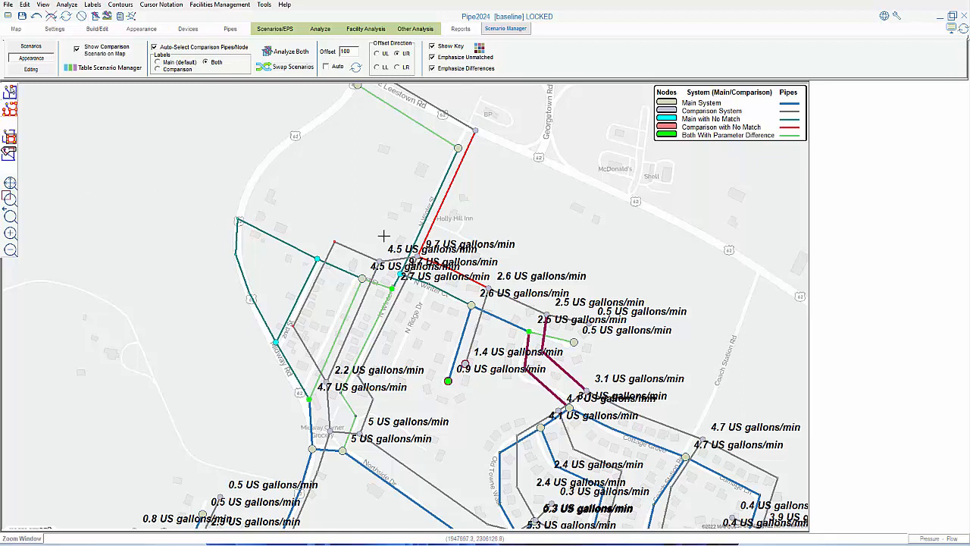
left_click_drag(377, 227, 604, 370)
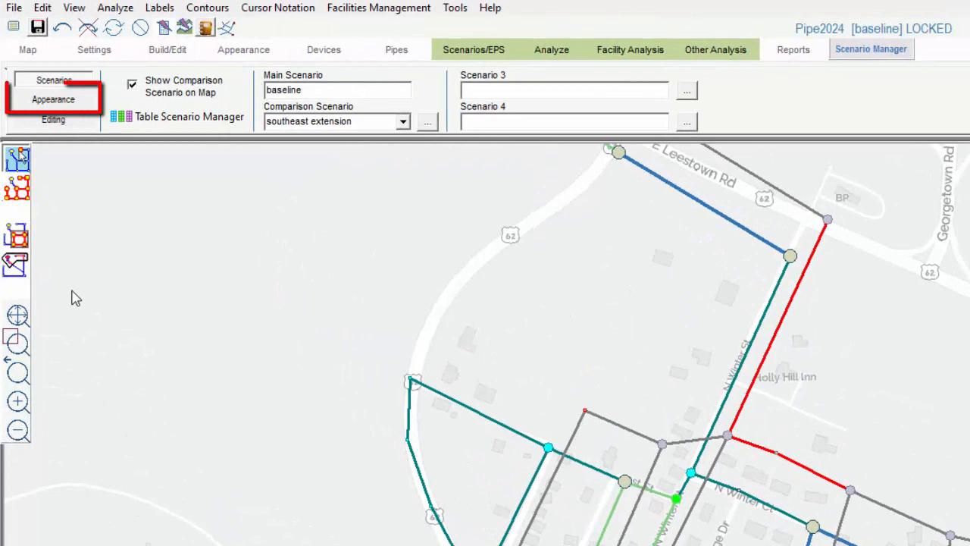
Step: Analyze both scenarios and label the results at all nodes, saving the main scenario
left_click(76, 106)
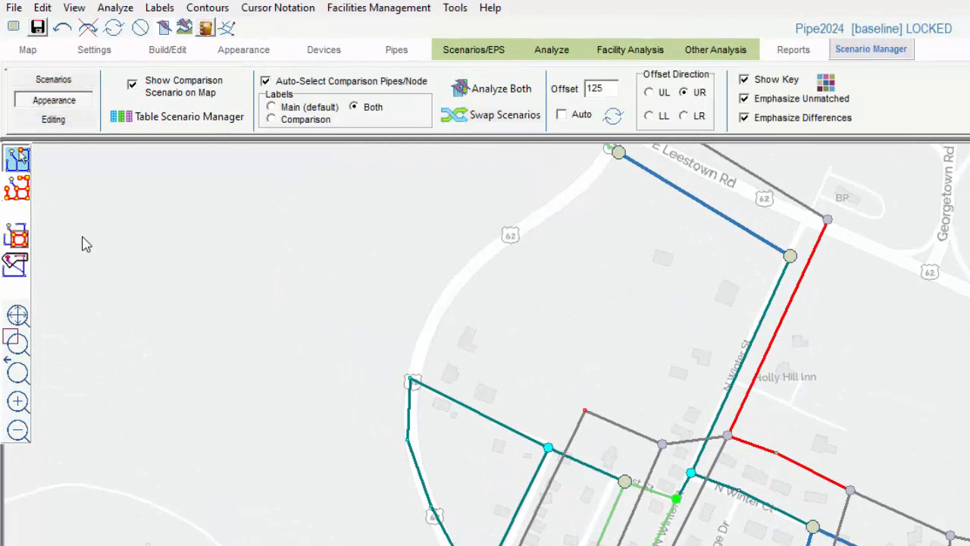
left_click(522, 95)
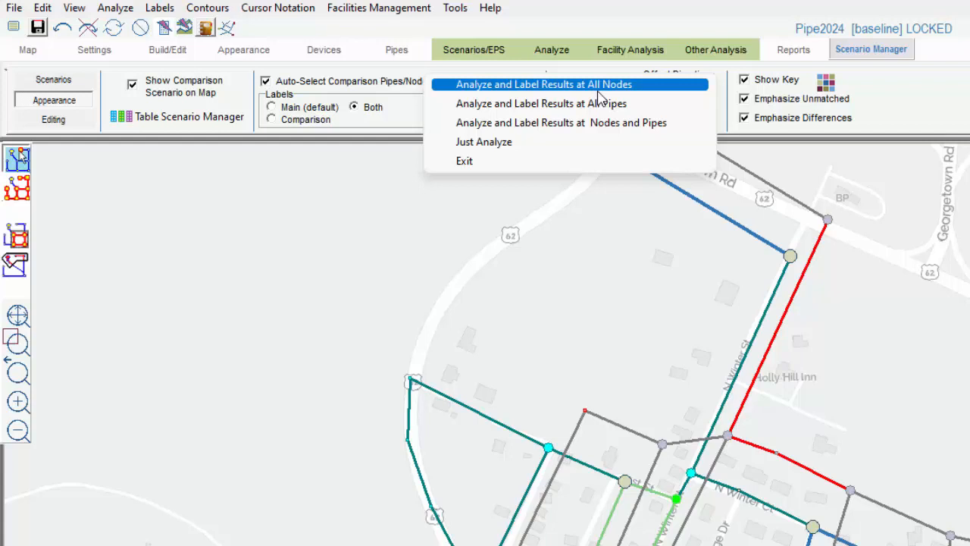
left_click(576, 85)
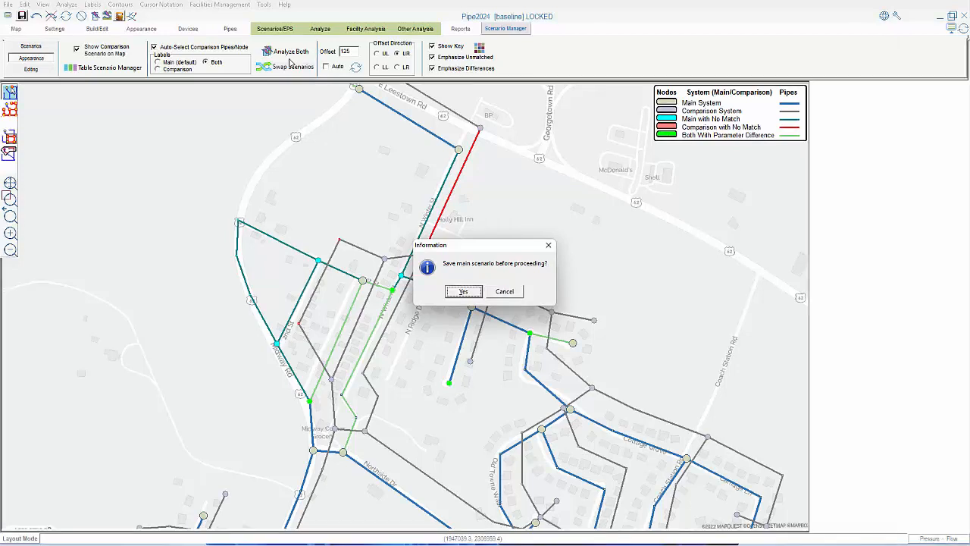
left_click(477, 294)
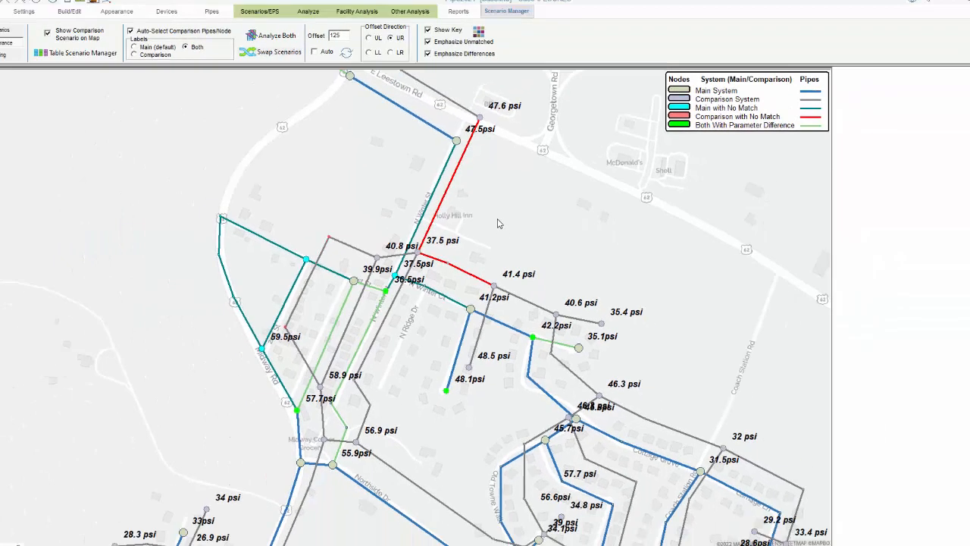
Step: Display the A results of junction J-7 for both the main and comparison scenarios
left_click(473, 308)
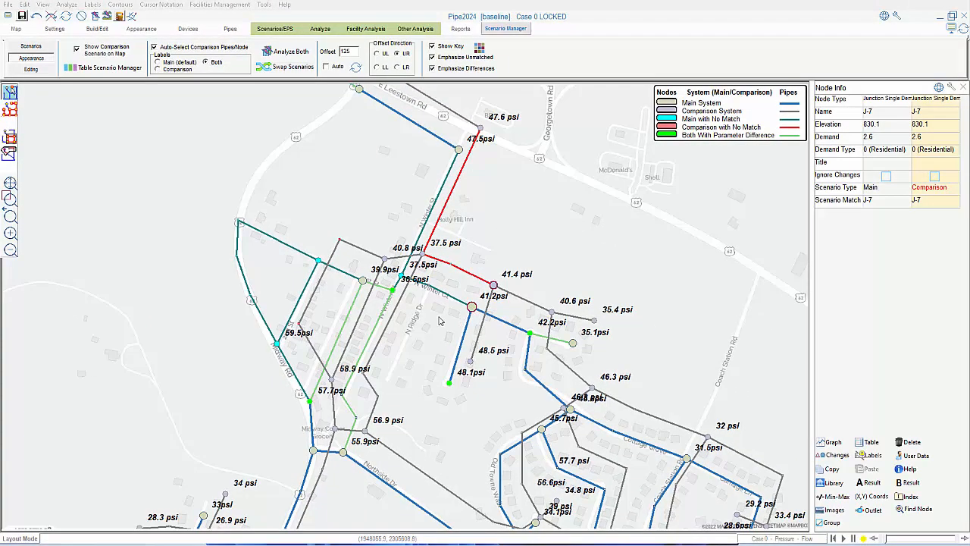
left_click(872, 482)
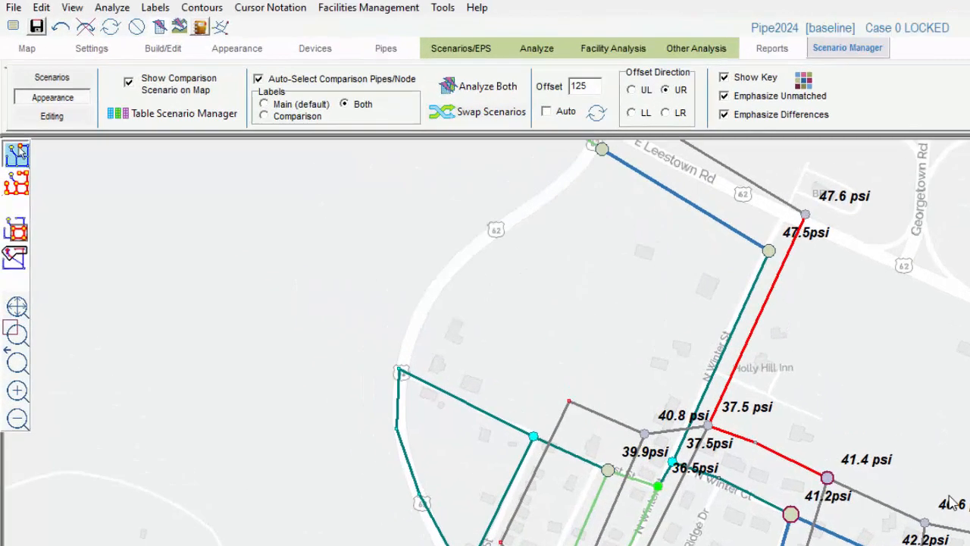
Step: Open the Table Scenario Manager for all pipes and nodes, saving changes to the current file
left_click(220, 129)
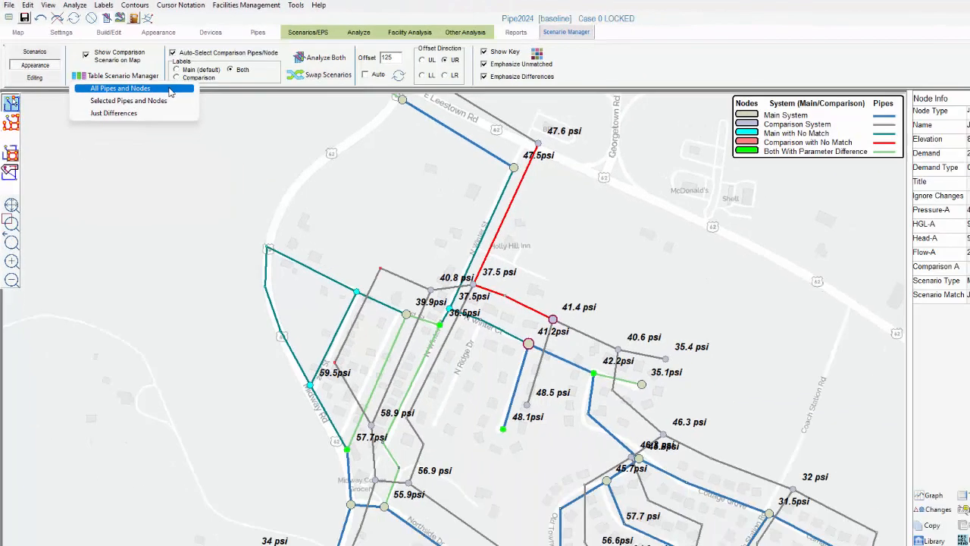
left_click(170, 90)
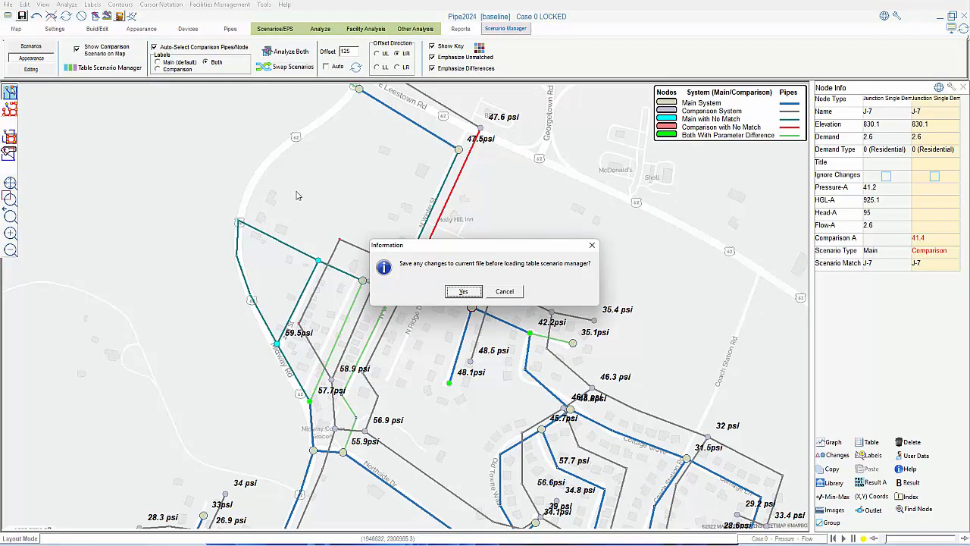
left_click(476, 292)
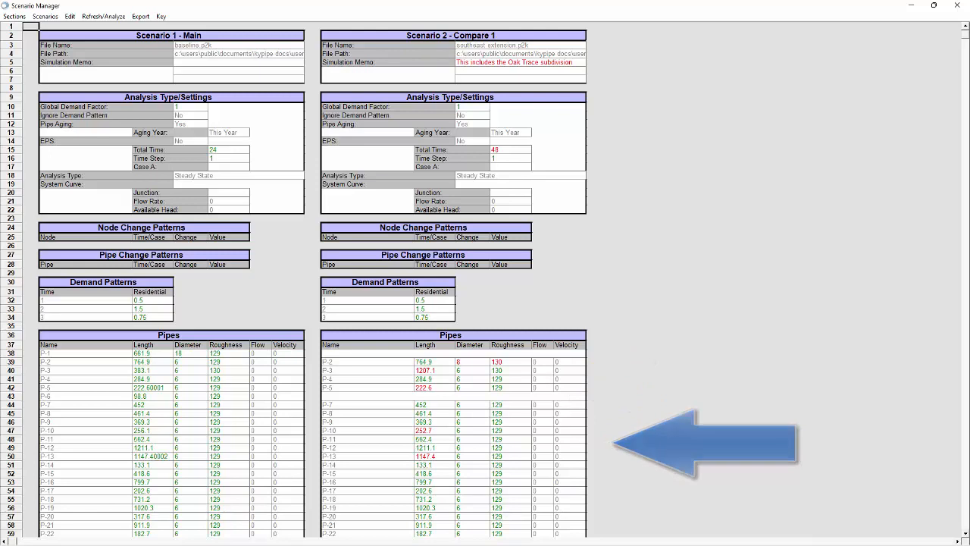
Step: Review the pipe and junction comparison tables, and analyze the scenarios to refresh the tables with results
scroll(854, 479, "down", 13)
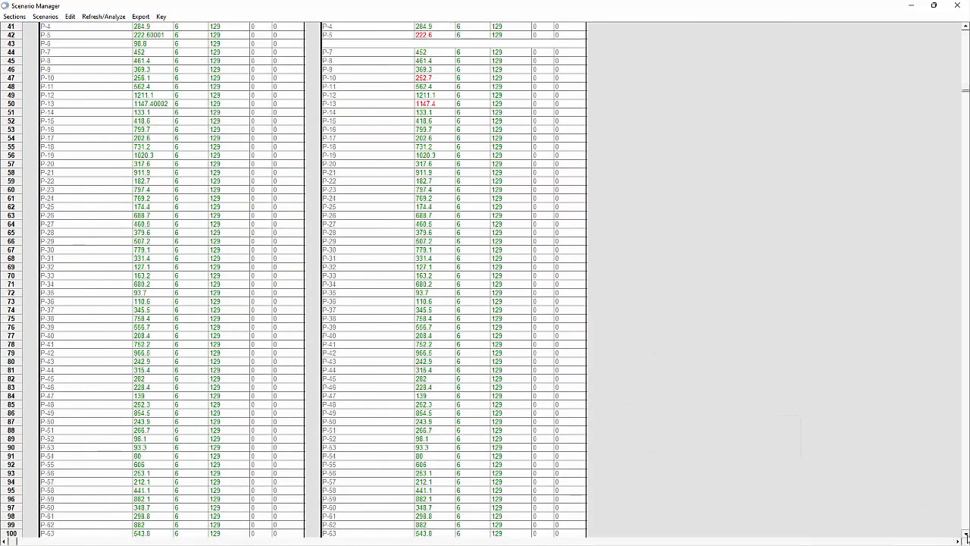
scroll(853, 479, "down", 20)
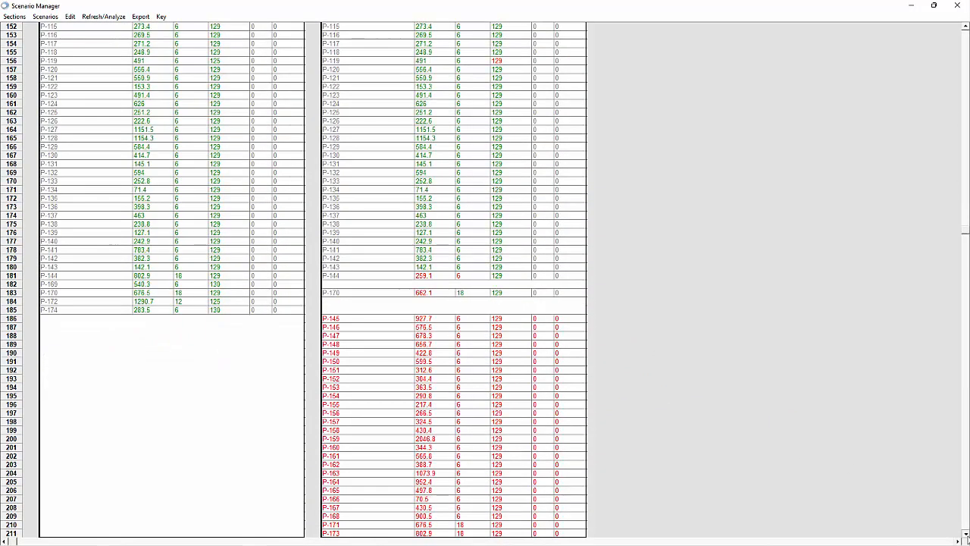
scroll(754, 478, "down", 12)
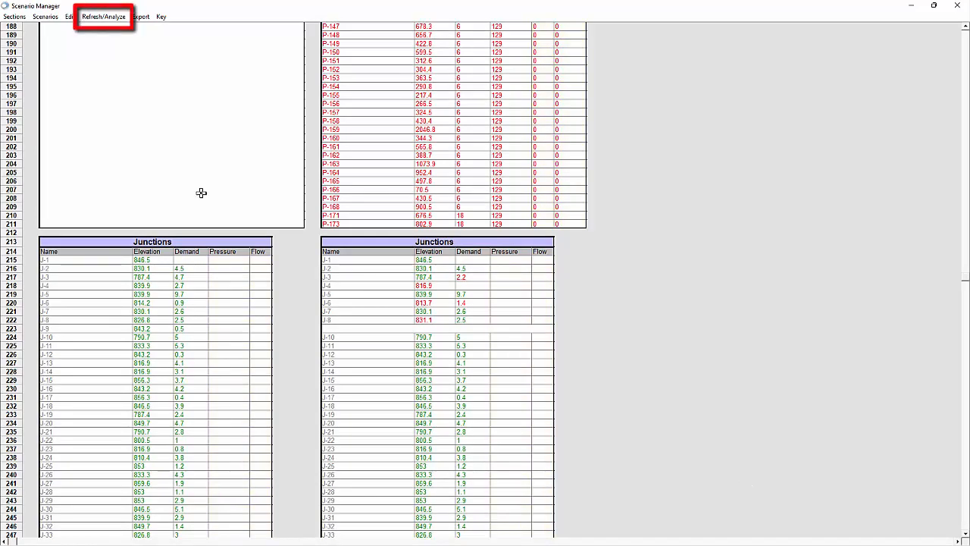
left_click(106, 17)
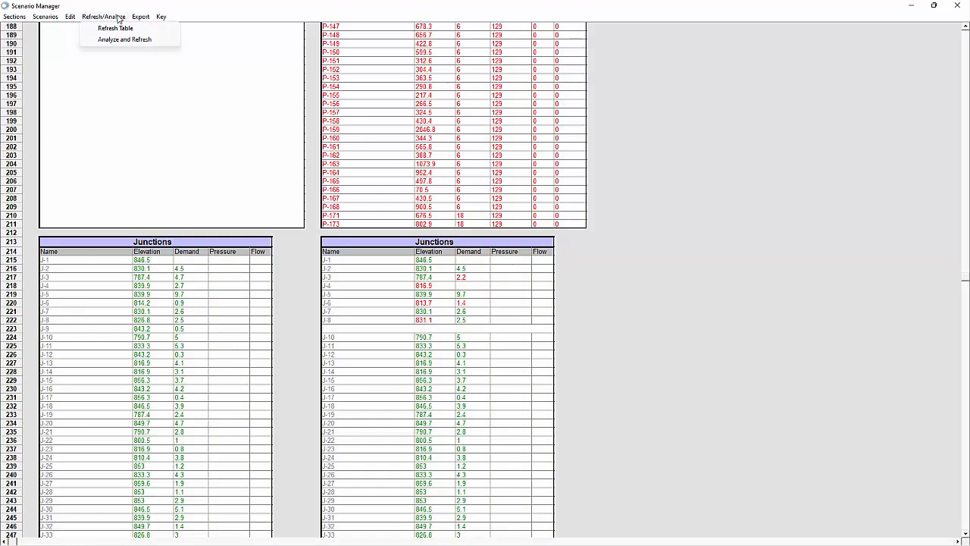
left_click(151, 39)
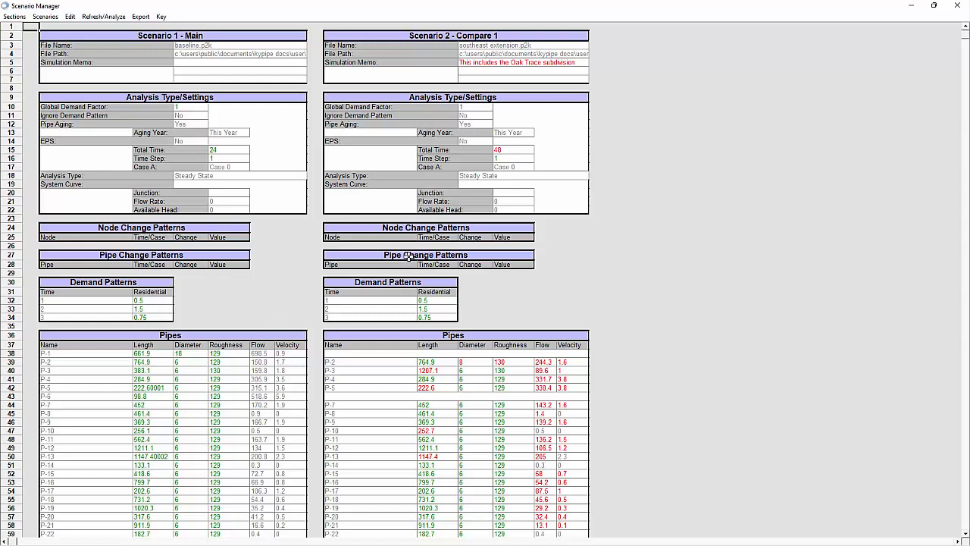
Step: Review the refreshed pipe and junction results and close the scenario table, saving the table changes
left_click(966, 533)
left_click_drag(967, 533, 966, 534)
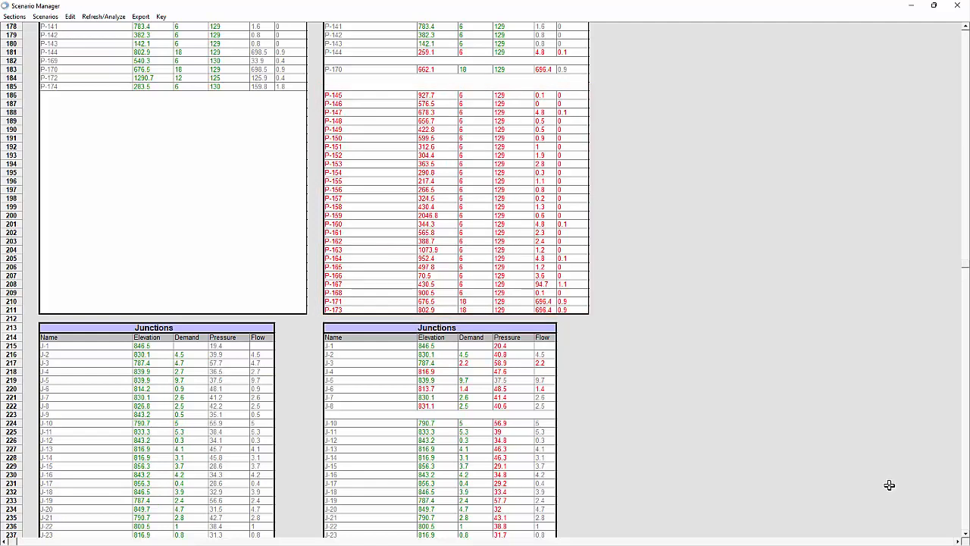
left_click(965, 5)
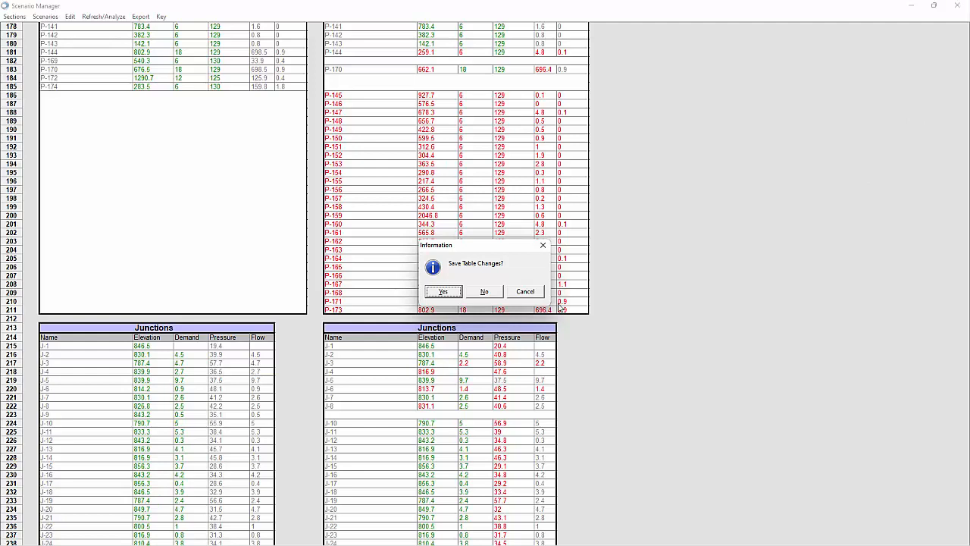
left_click(455, 292)
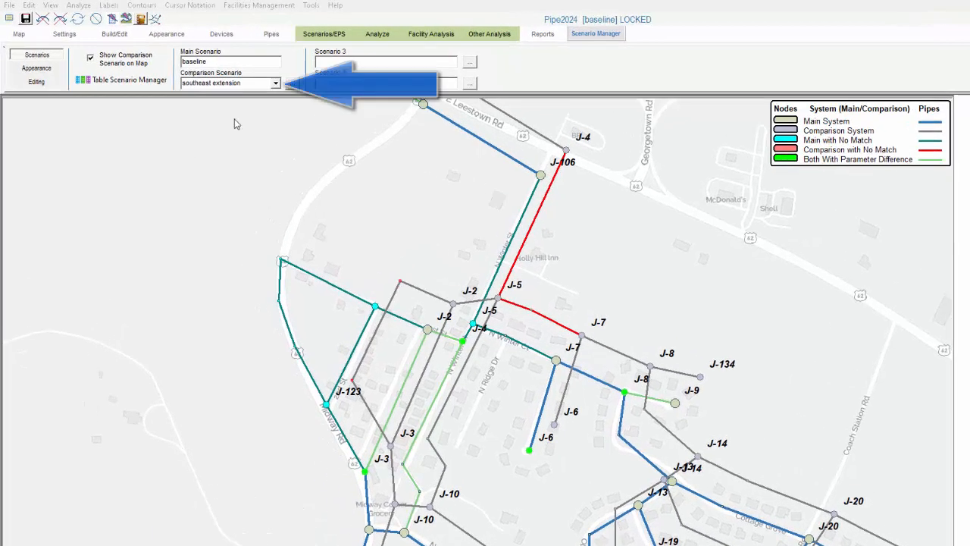
Step: Look through the available comparison scenarios and the file selection for the comparison scenario and Scenario 3 without choosing a file
left_click(274, 83)
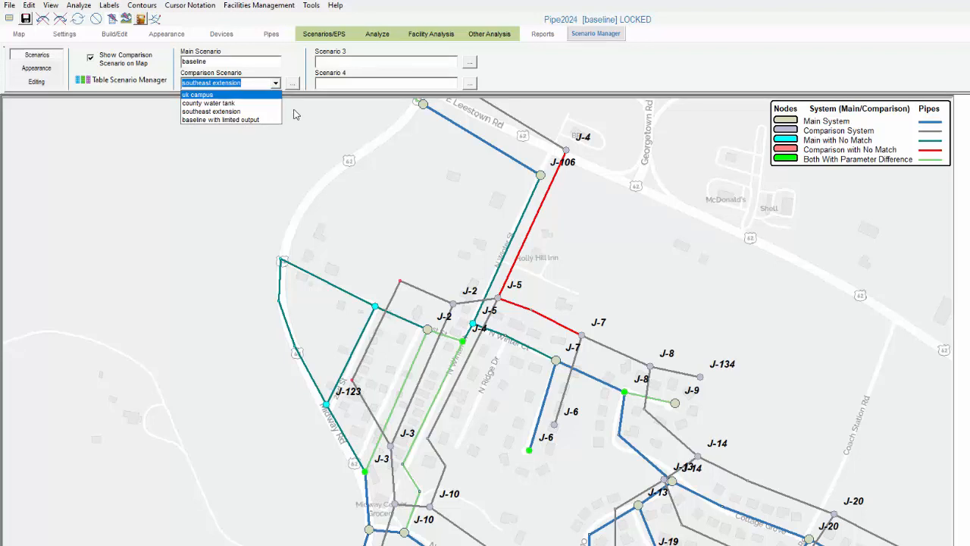
left_click(276, 84)
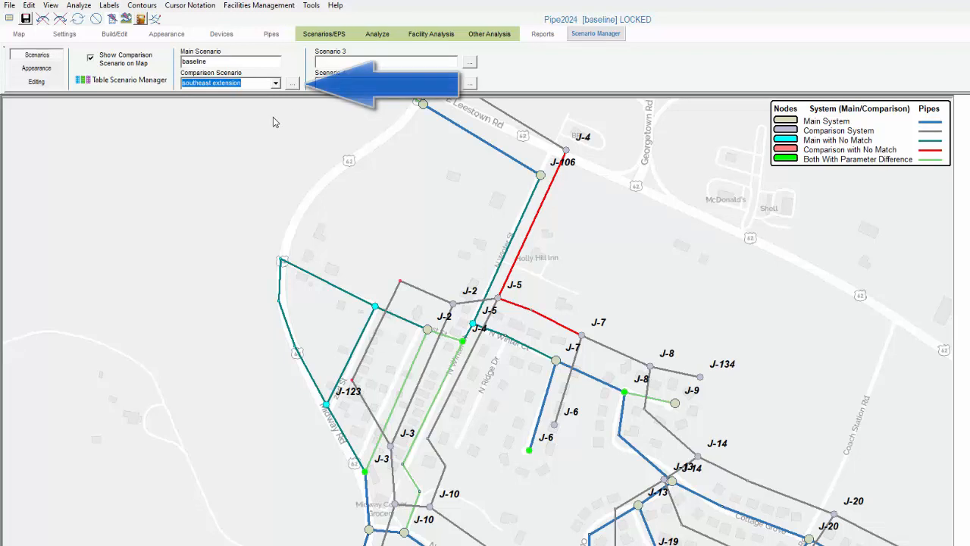
left_click(293, 83)
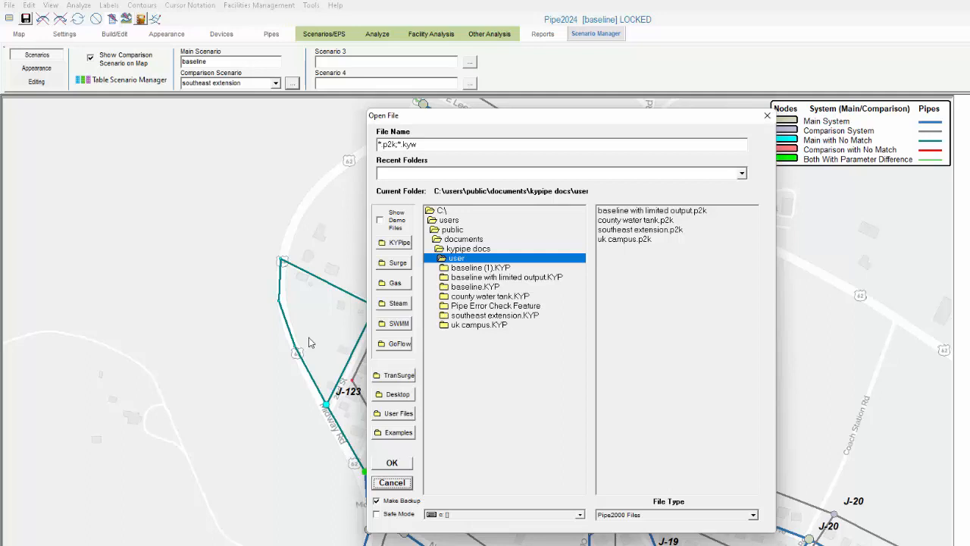
left_click(392, 483)
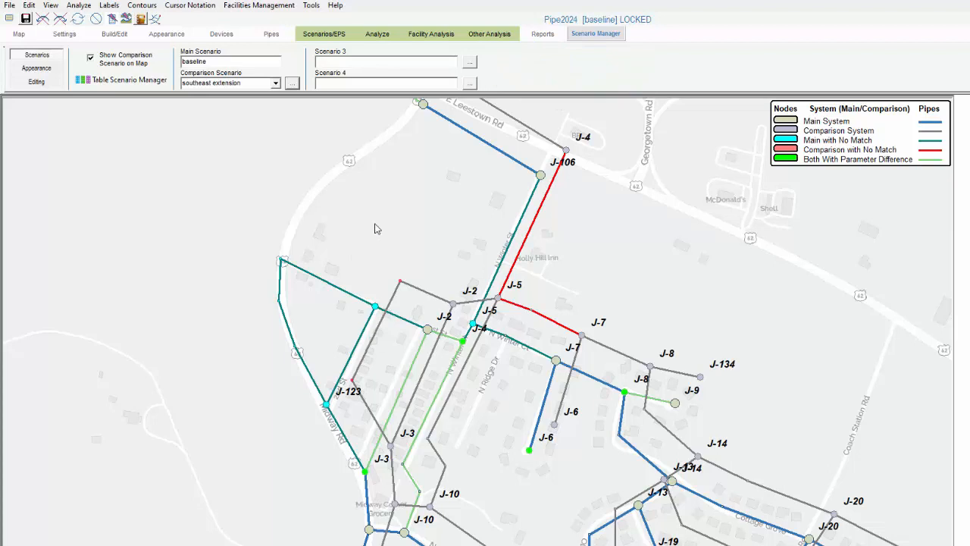
left_click(470, 62)
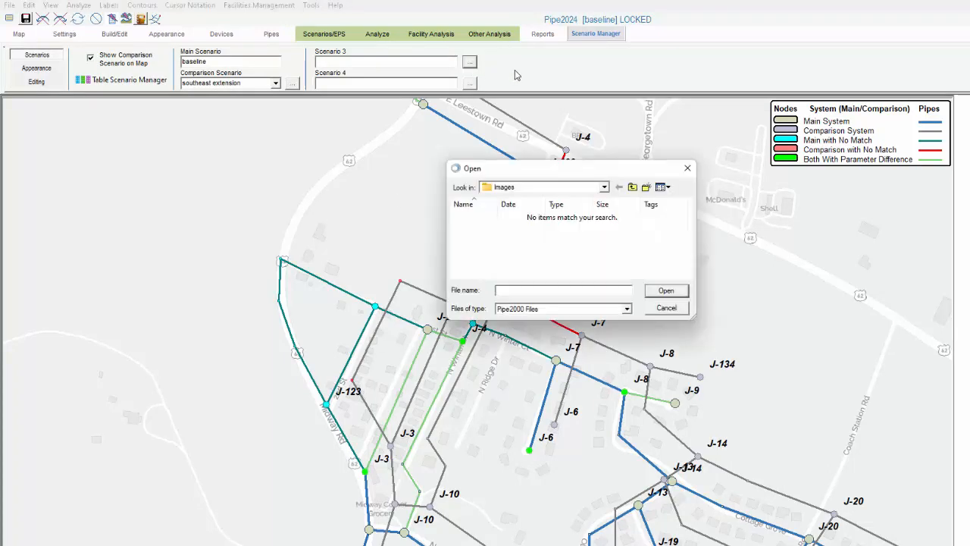
left_click(657, 311)
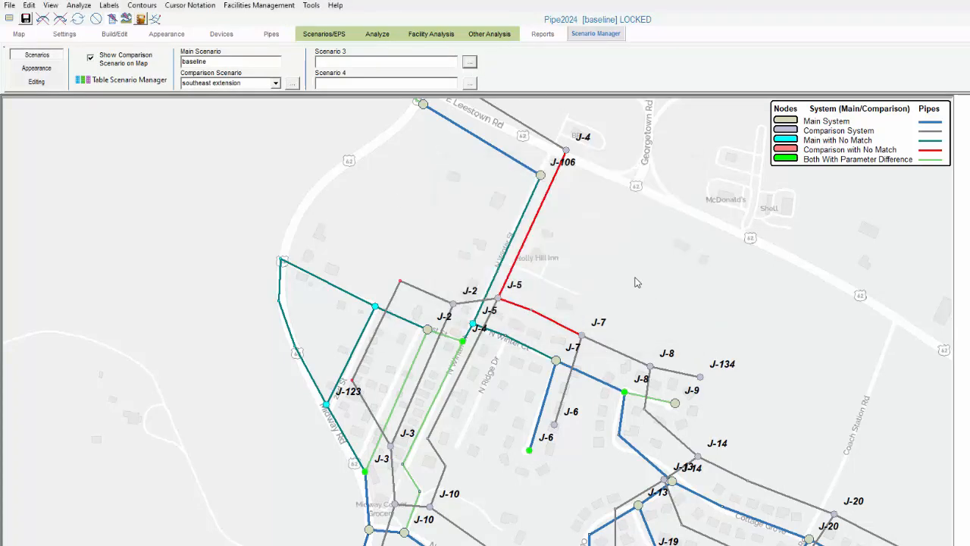
Step: Look at the file selection for Scenario 4 and leave it without choosing a file
left_click(470, 82)
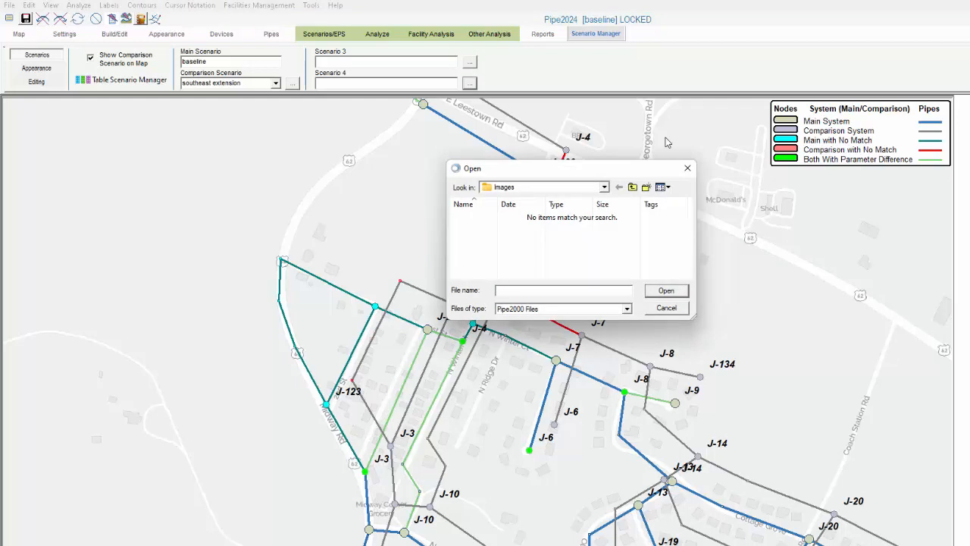
left_click(667, 308)
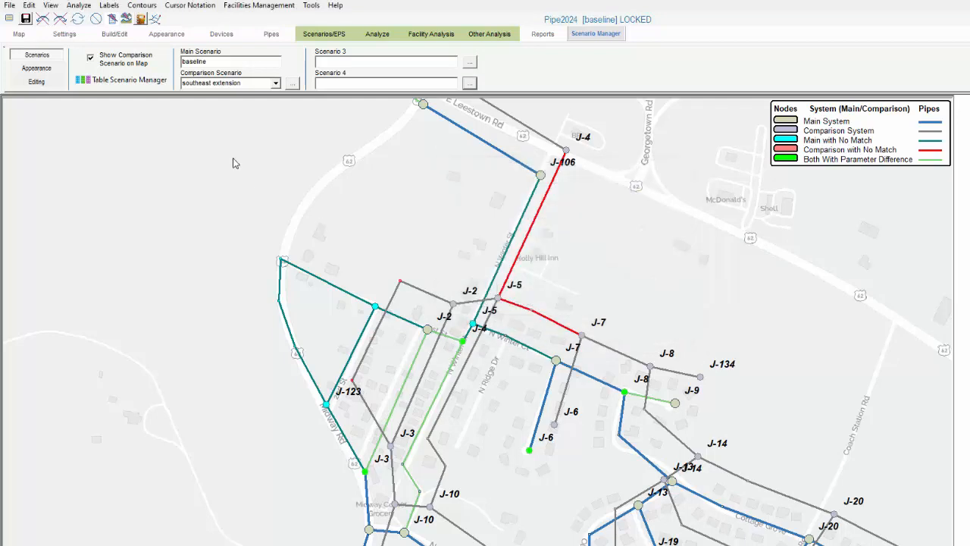
Step: Compare selecting pipe P-10 with comparison auto-selection on and pipe P-9 with it off, and leave auto-selection enabled
left_click(58, 71)
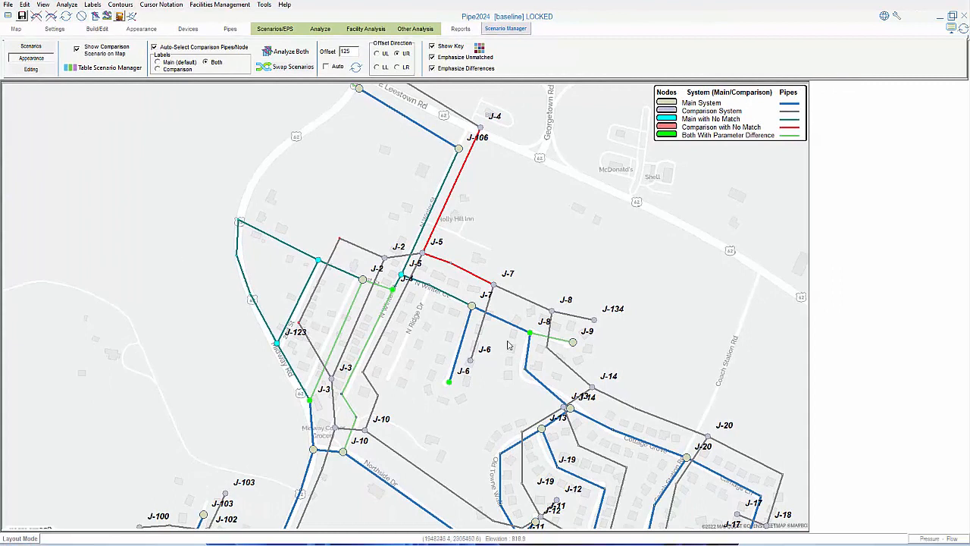
left_click(557, 343)
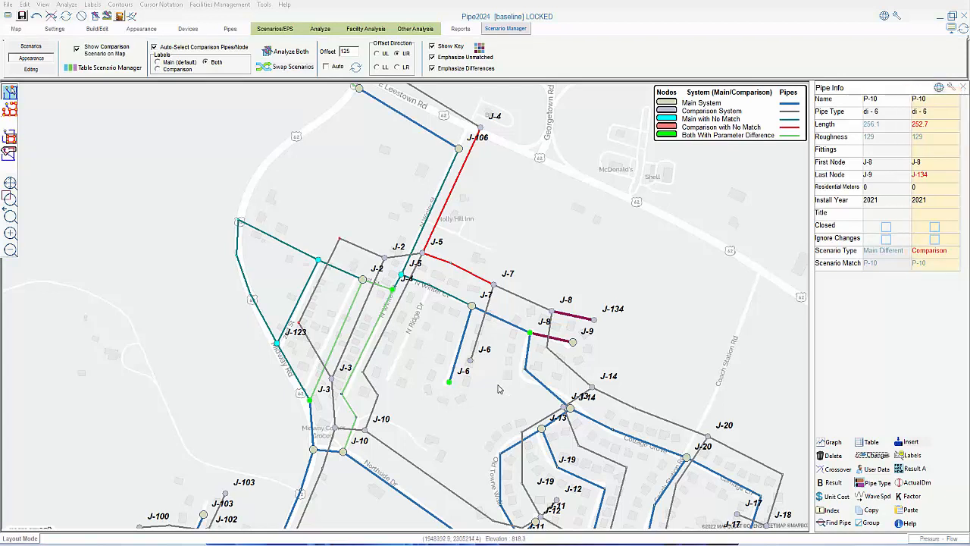
left_click(155, 48)
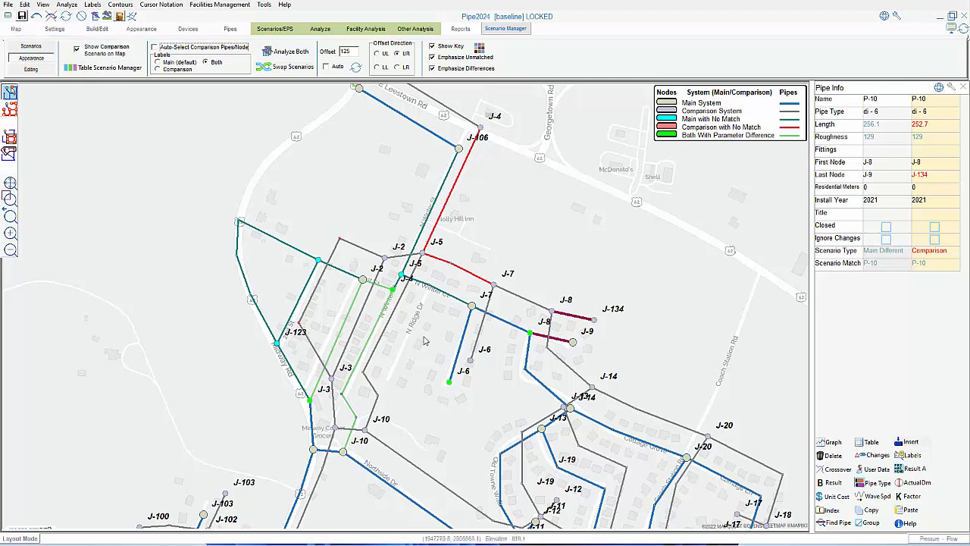
left_click(504, 321)
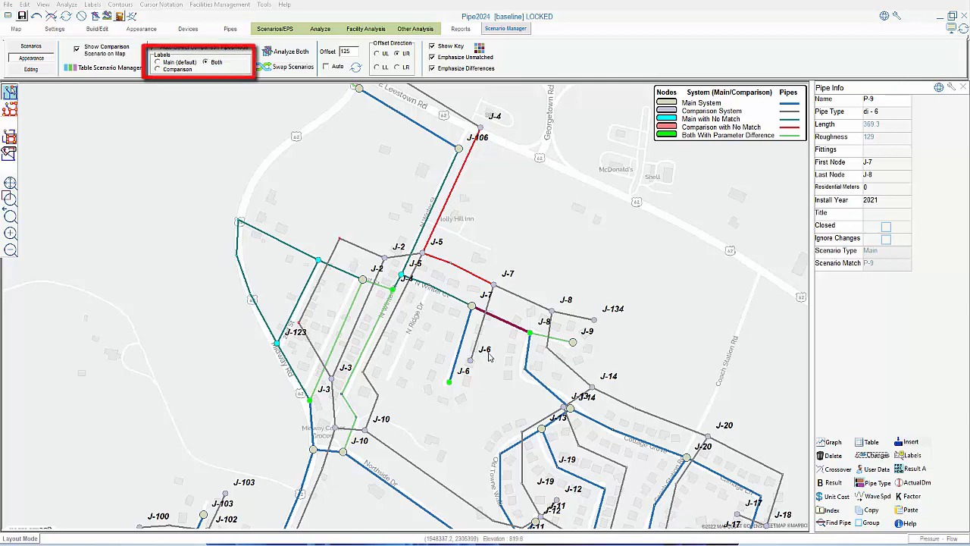
left_click(155, 47)
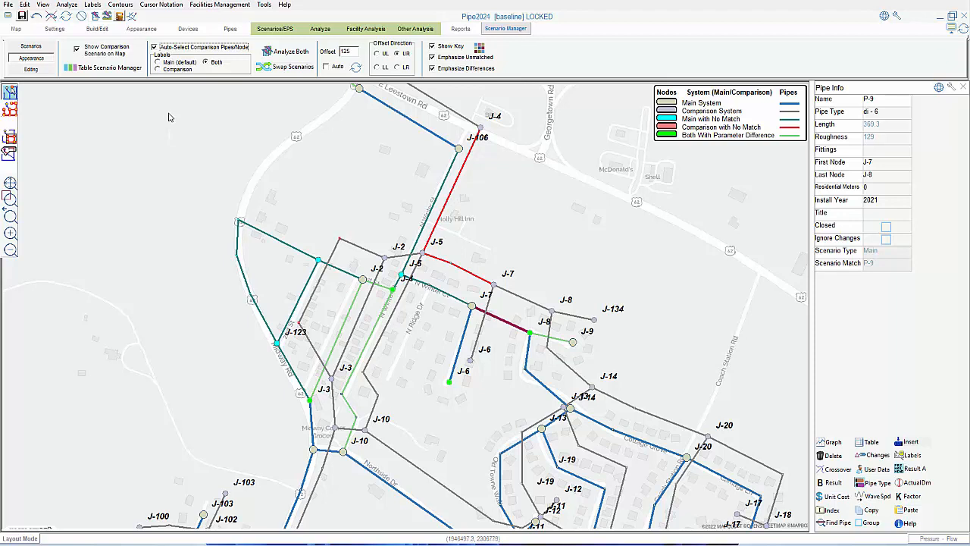
Step: Preview the map labels for the main scenario only and the comparison scenario only, and restore labels for both
left_click(158, 63)
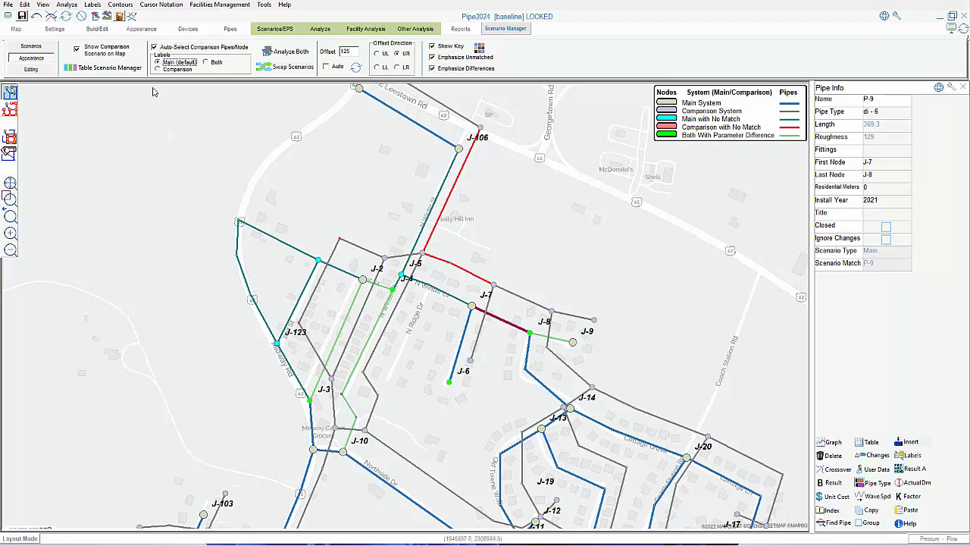
left_click(157, 69)
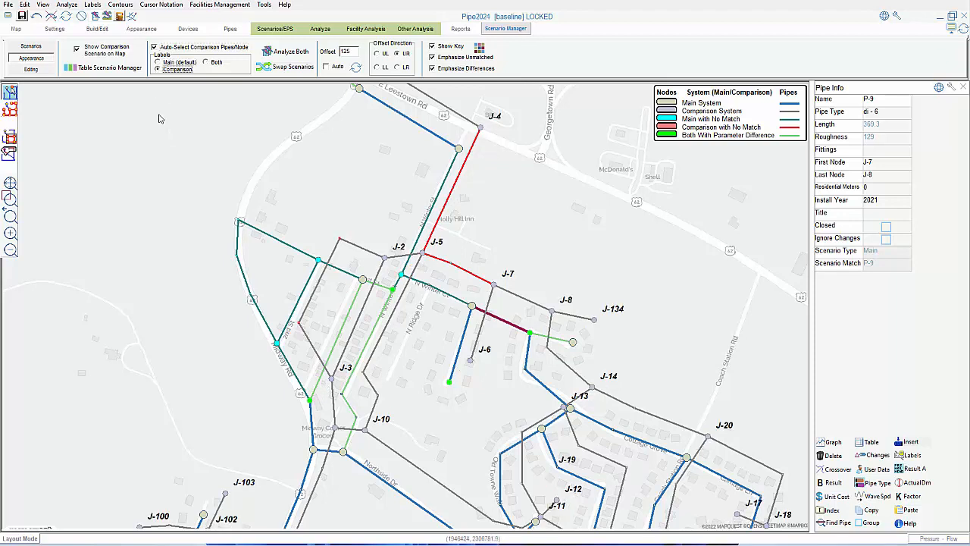
left_click(205, 62)
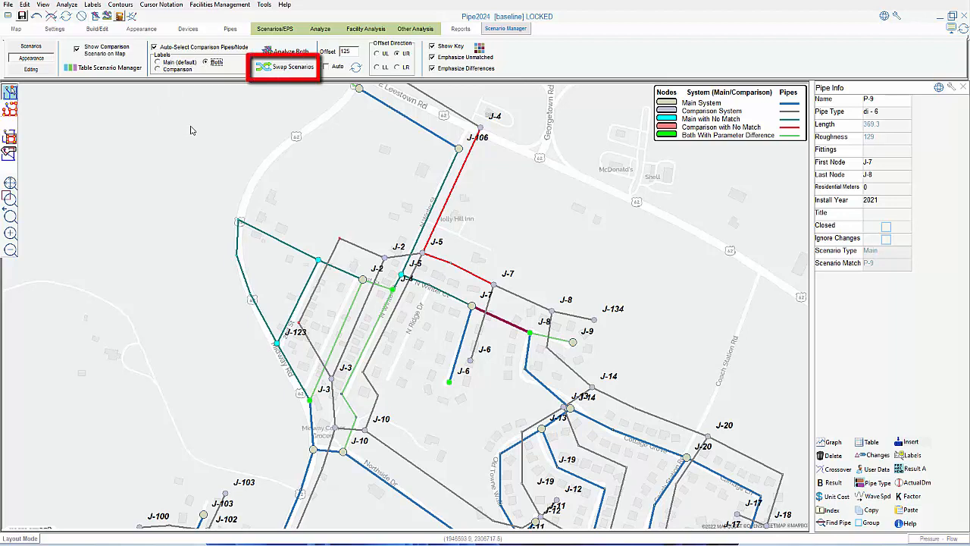
Step: Swap the main and comparison scenarios and swap them back to baseline, saving the main scenario each time
left_click(288, 68)
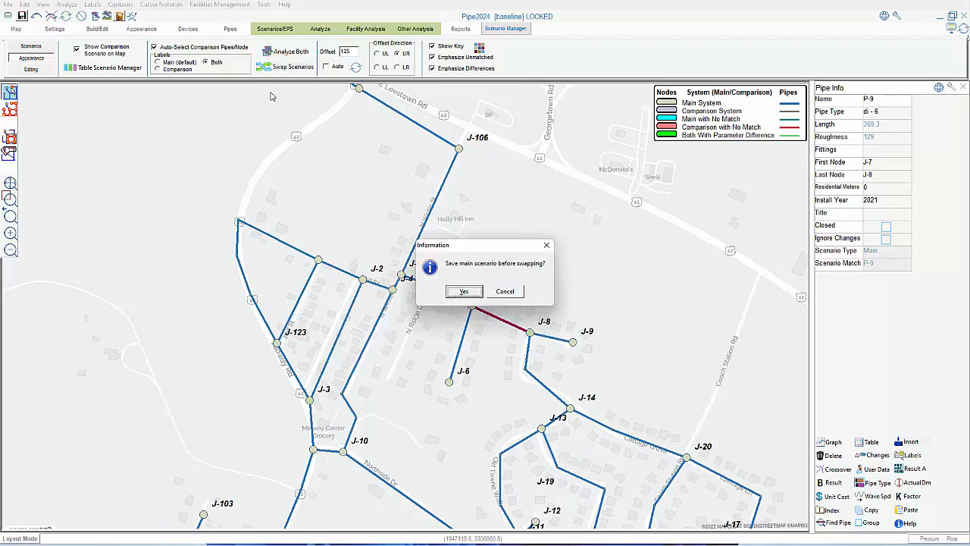
left_click(464, 291)
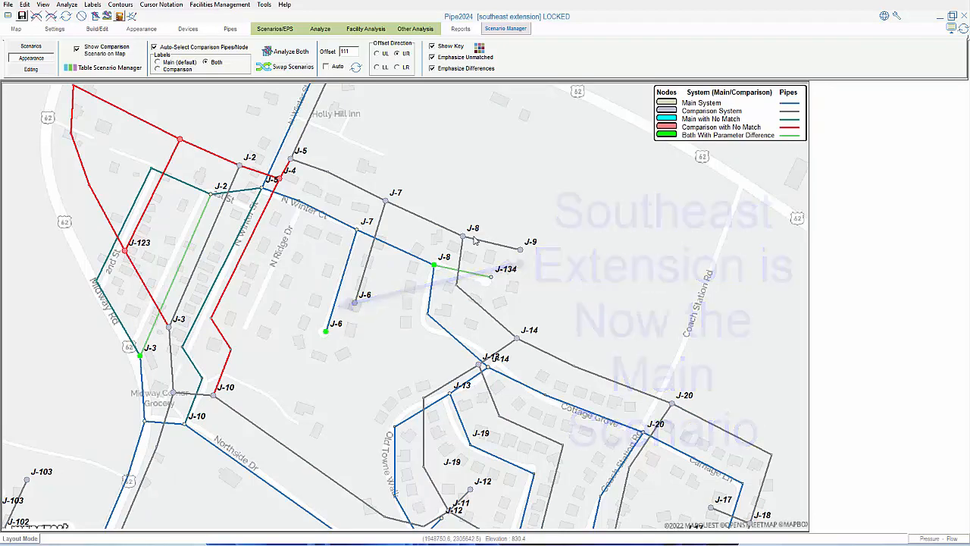
left_click(292, 66)
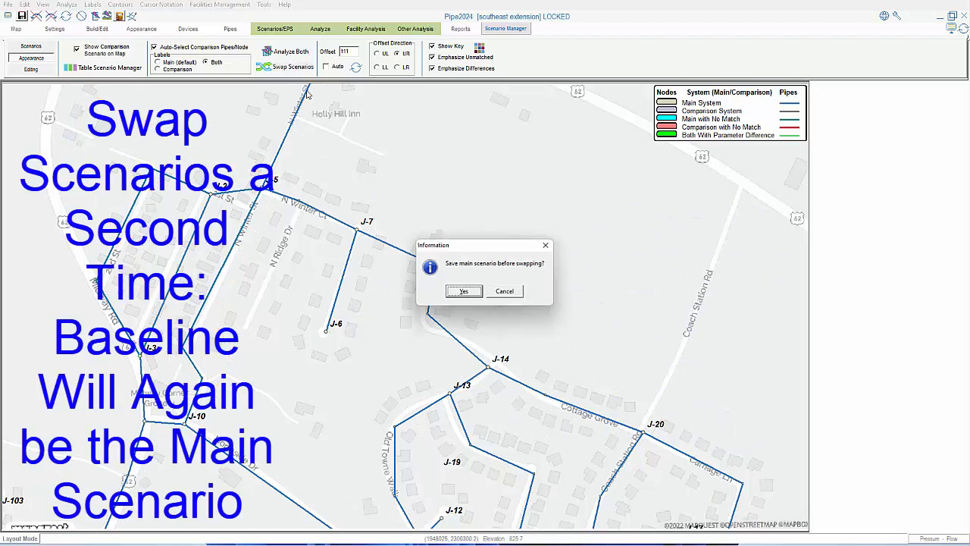
left_click(458, 291)
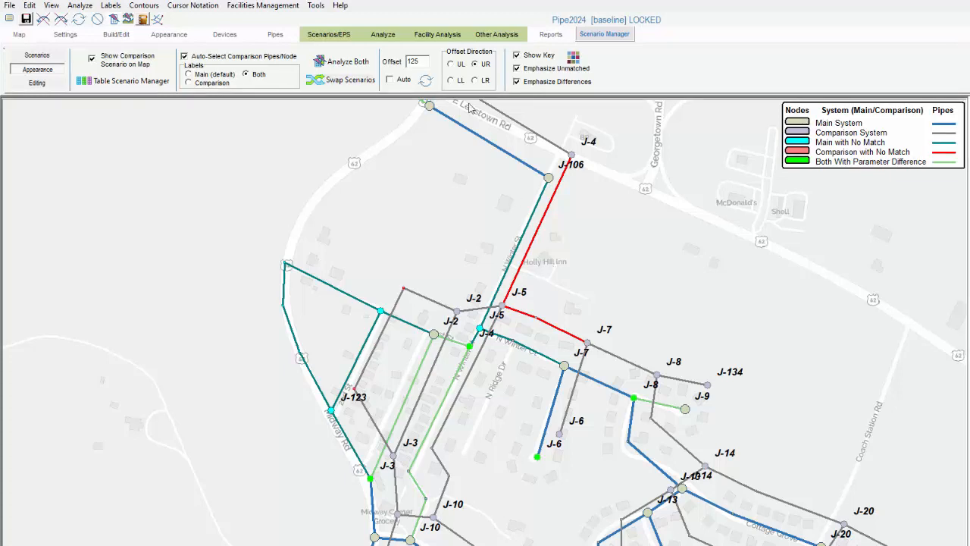
Step: Set the comparison system's map offset to 100 and refresh the map
left_click_drag(422, 61, 394, 66)
type("100")
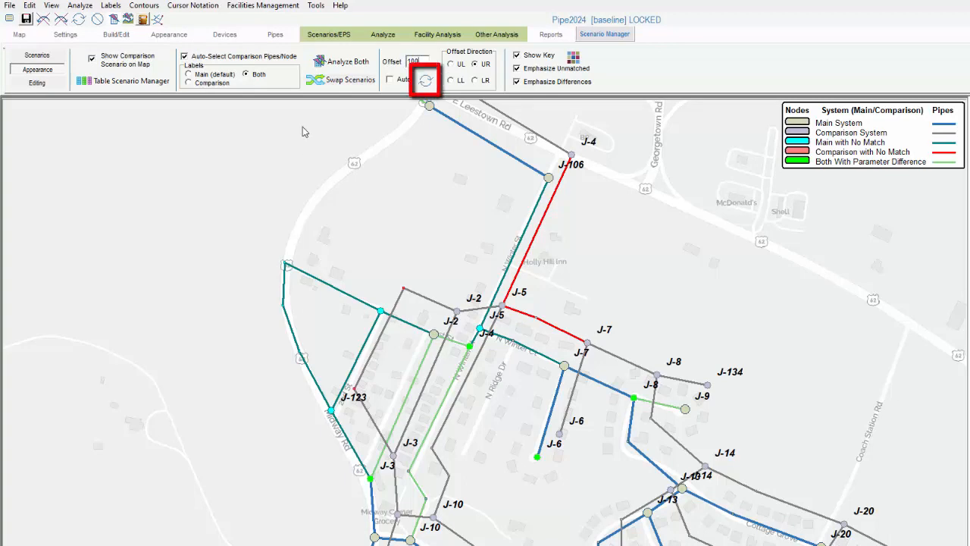
left_click(428, 81)
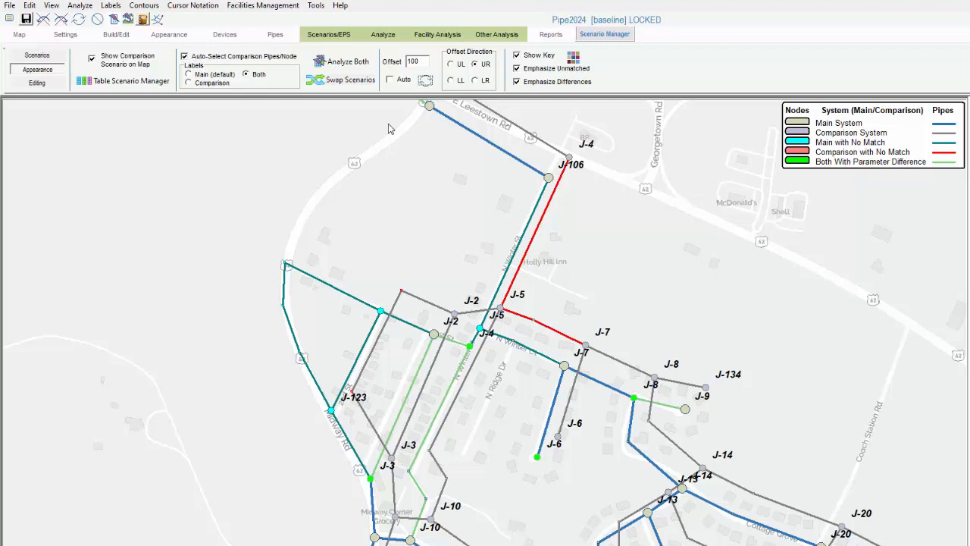
Step: Try the automatic offset and turn it off, and preview the UL, LL and LR offset directions before restoring UR
left_click(401, 82)
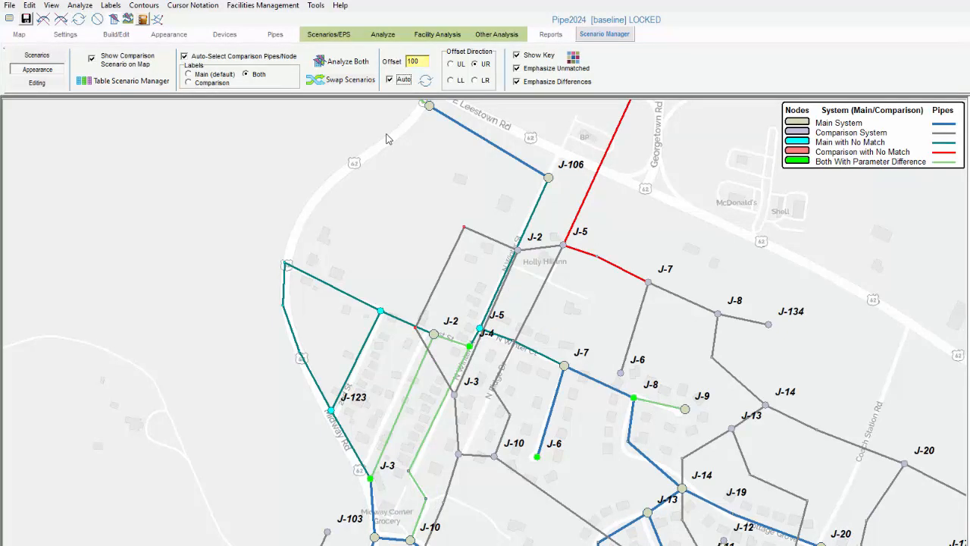
left_click(390, 79)
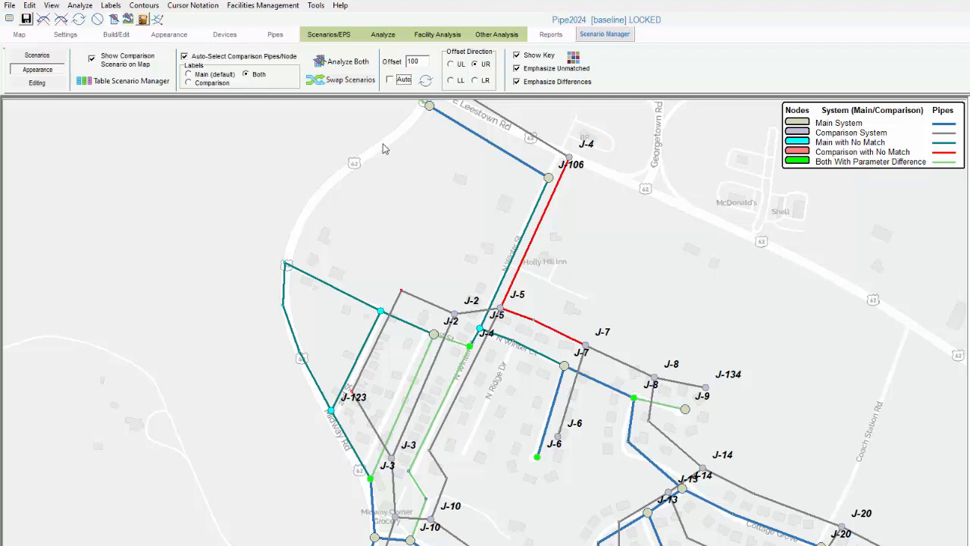
left_click(455, 65)
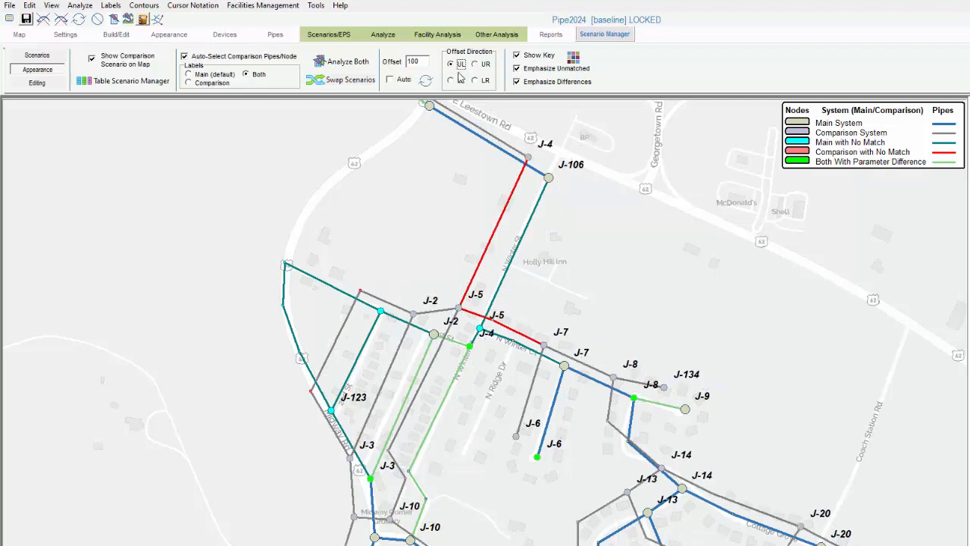
left_click(452, 81)
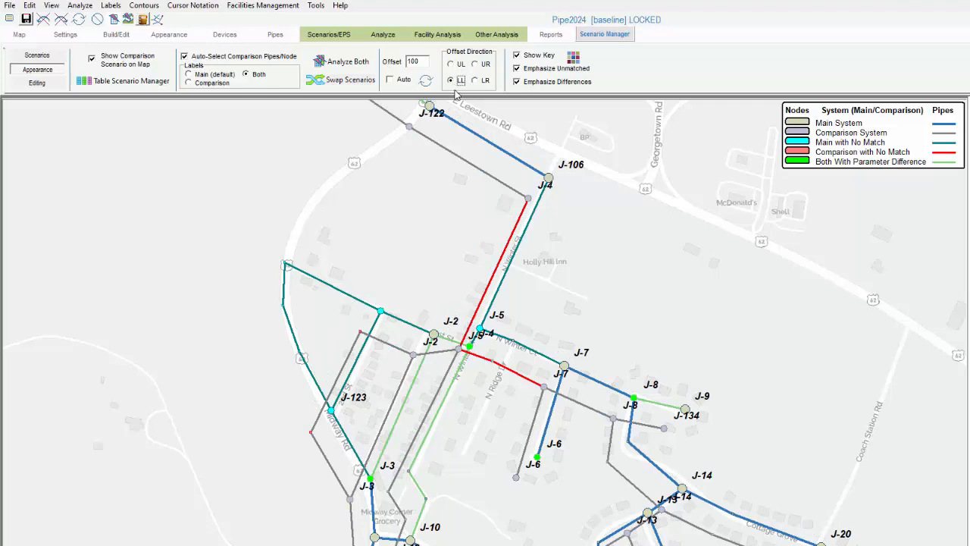
left_click(476, 80)
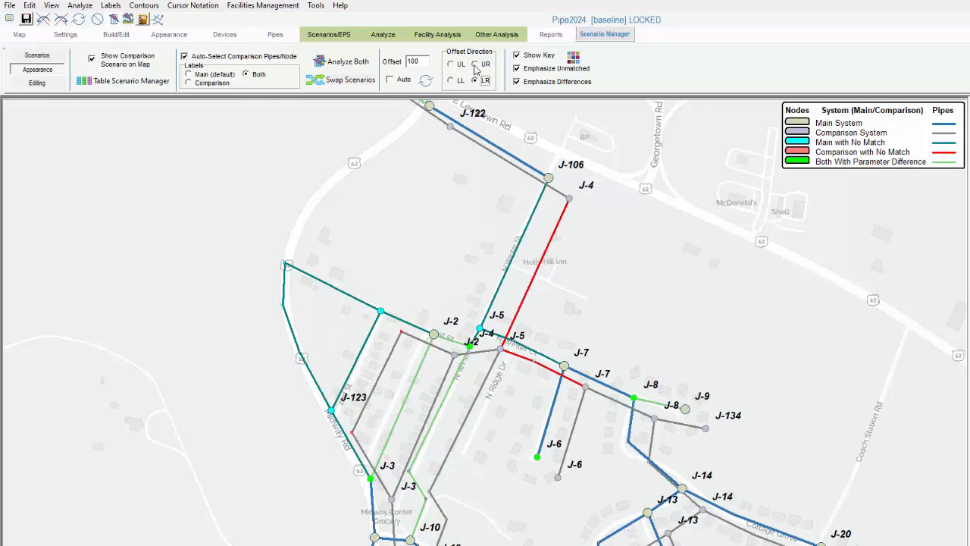
left_click(475, 64)
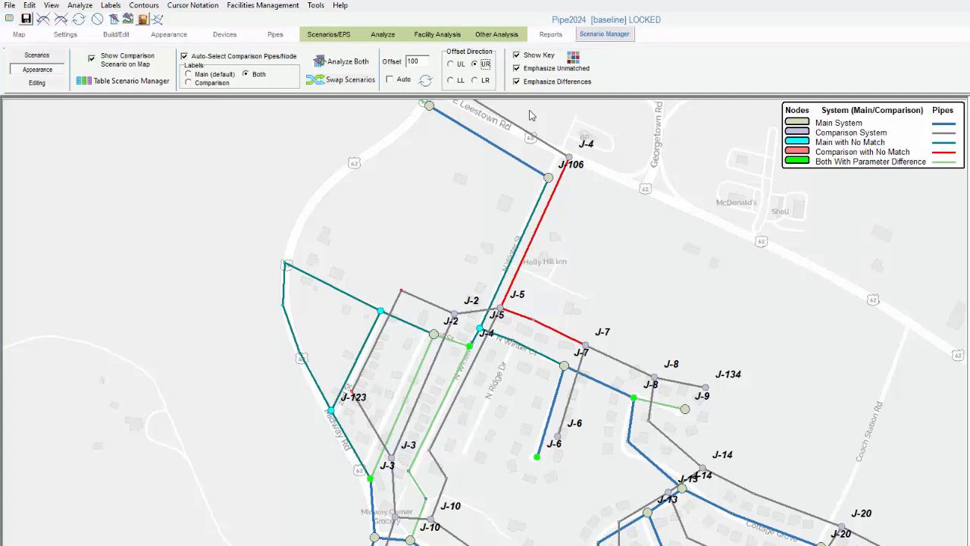
Step: Toggle the map key, the unmatched emphasis and the differences emphasis off and back on to compare the display
left_click(516, 55)
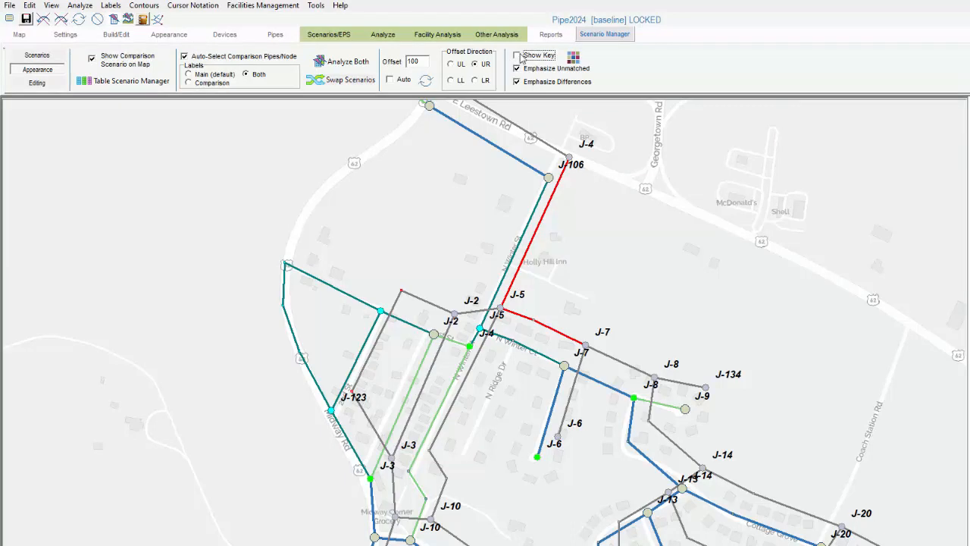
left_click(516, 56)
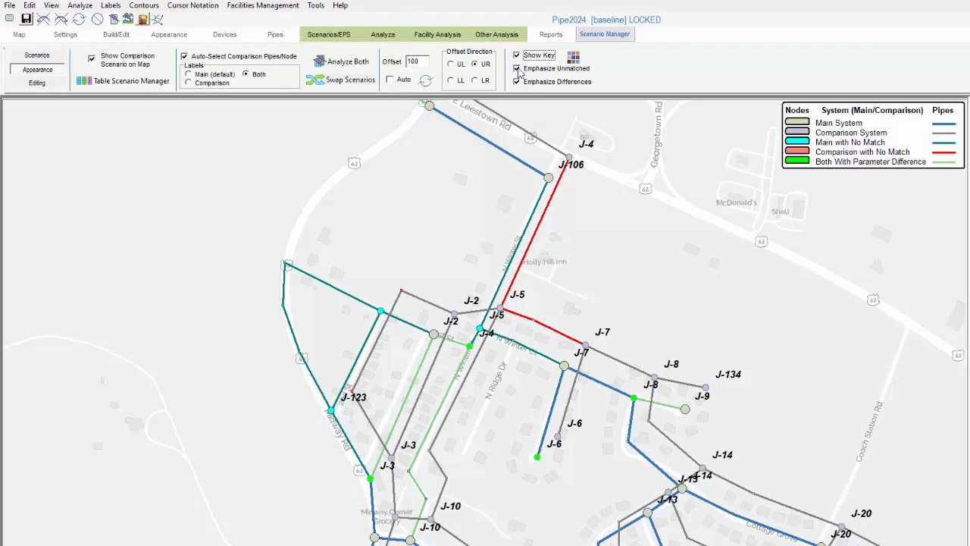
left_click(518, 69)
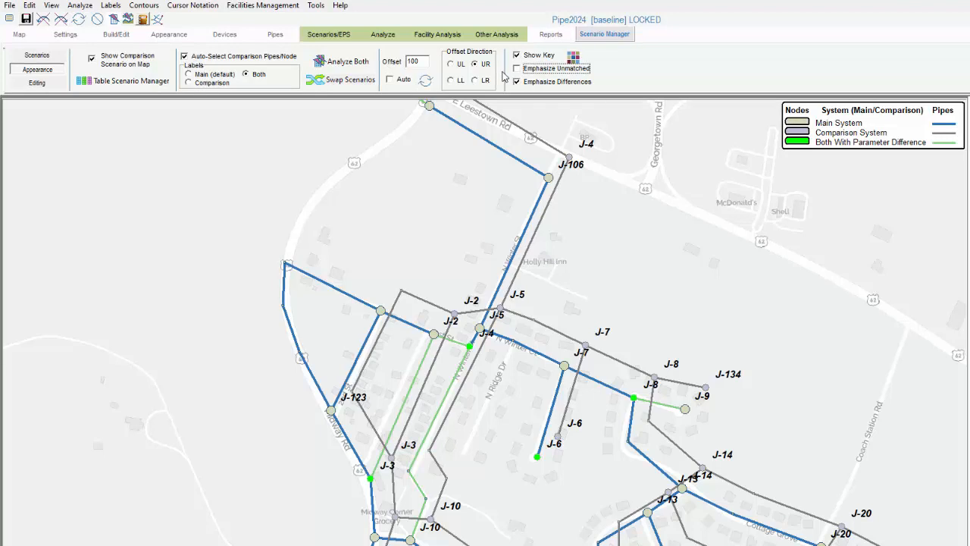
left_click(517, 69)
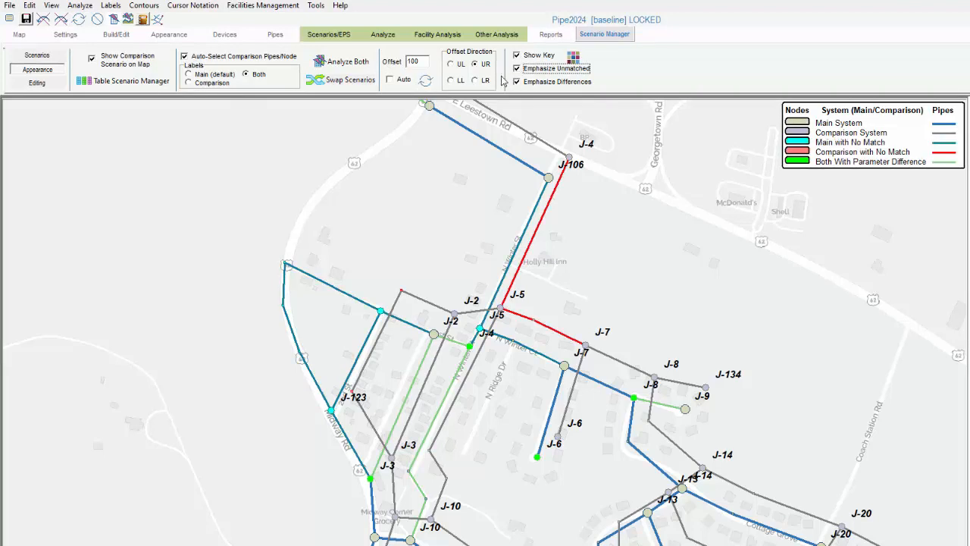
left_click(517, 81)
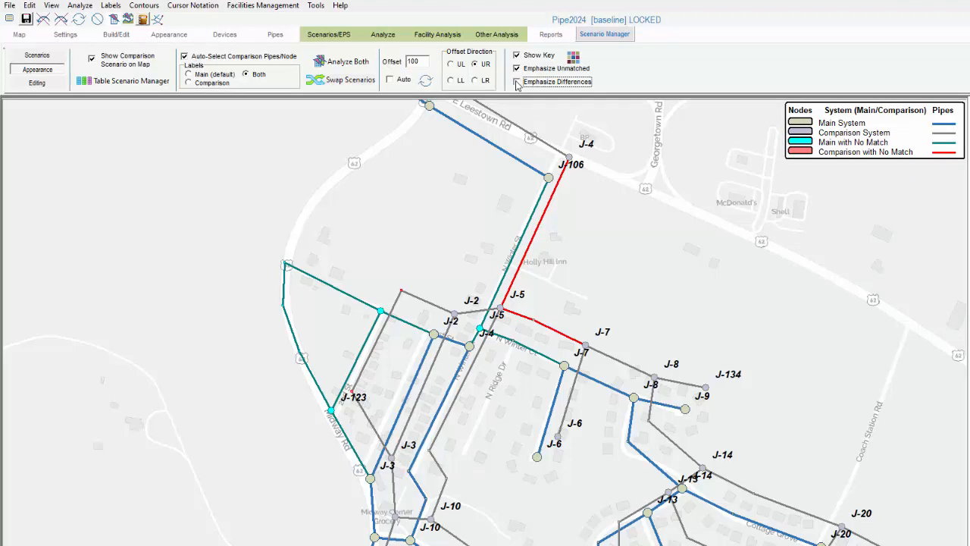
left_click(517, 82)
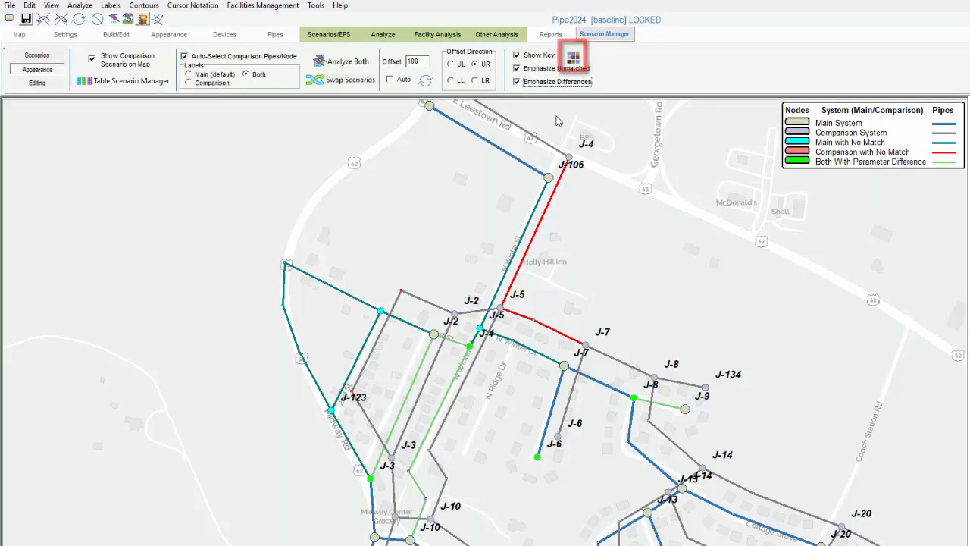
Step: Review the Scenario Management color and size settings for pipes and junctions, and return to the map
left_click(575, 59)
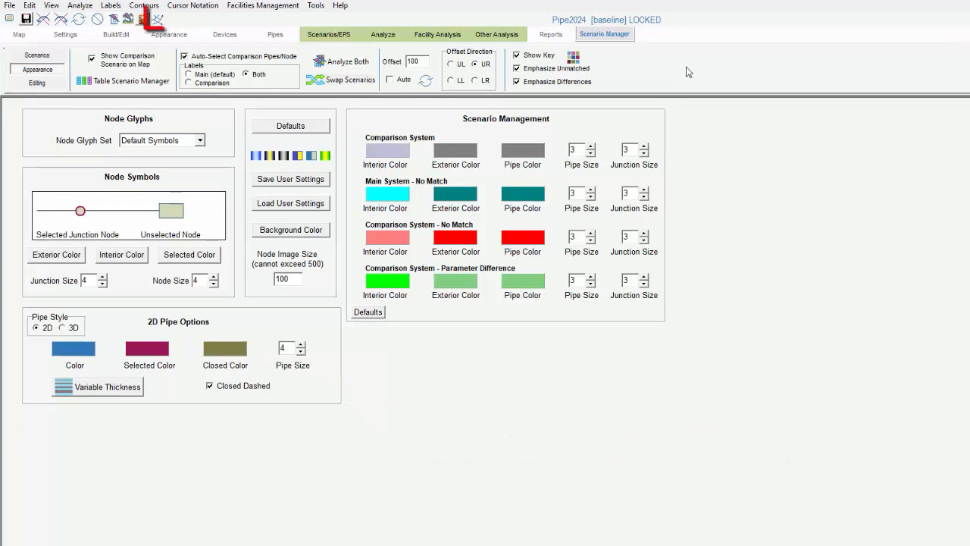
left_click(158, 18)
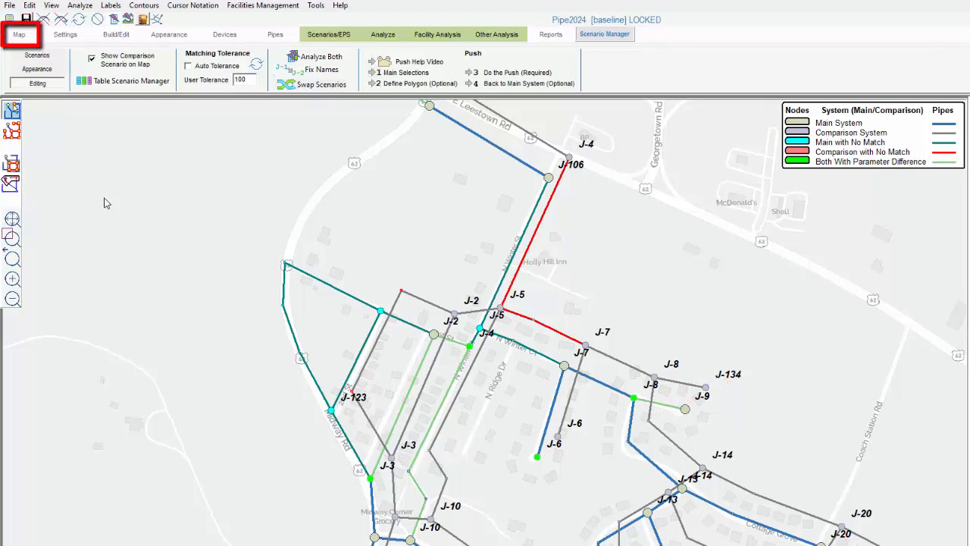
Step: Unlock the baseline map and move junction J-9 south, away from comparison junction J-134, returning to the scenario editing options
left_click(23, 35)
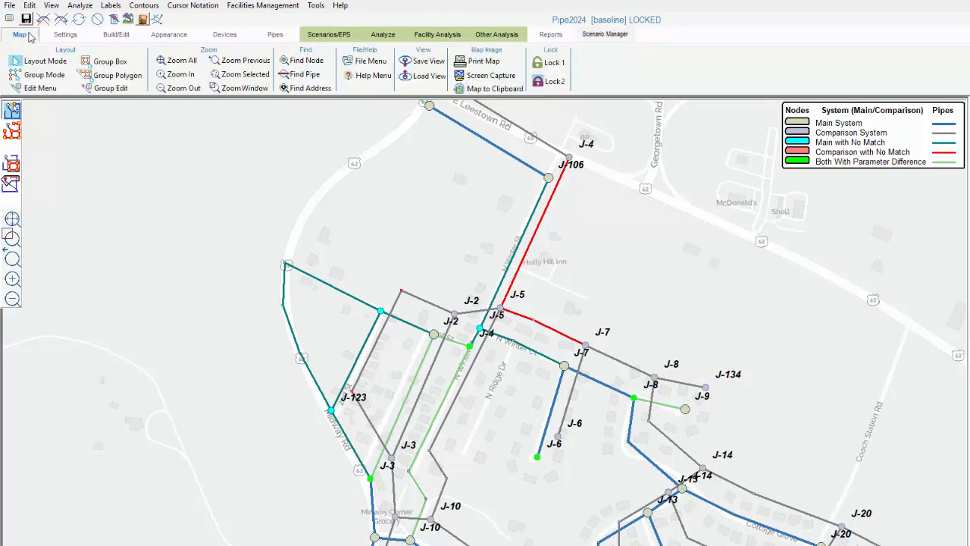
left_click(537, 82)
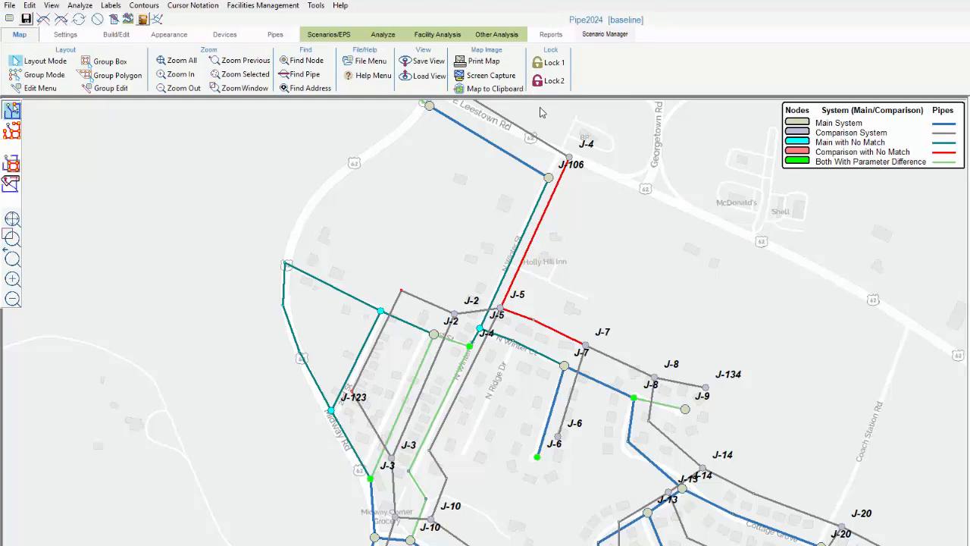
left_click(689, 416)
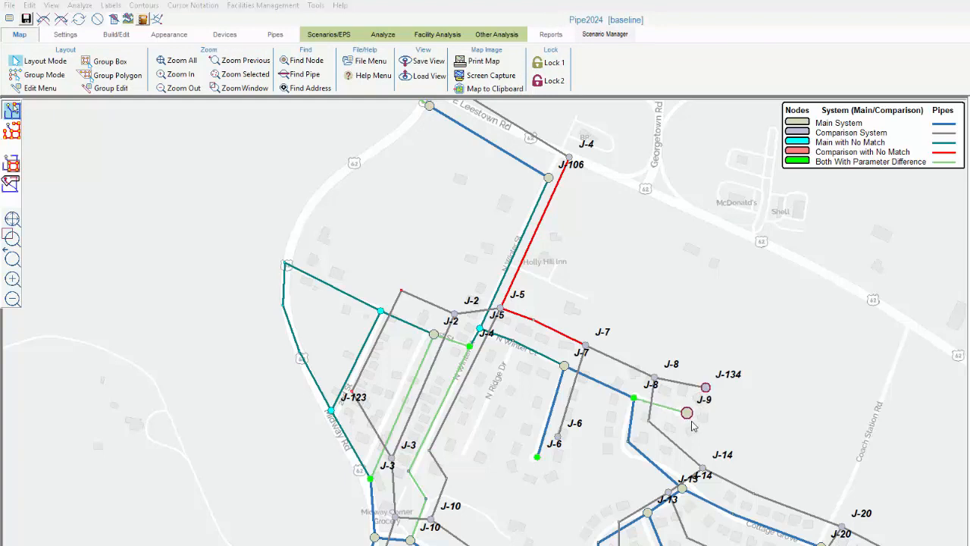
left_click_drag(691, 426, 695, 454)
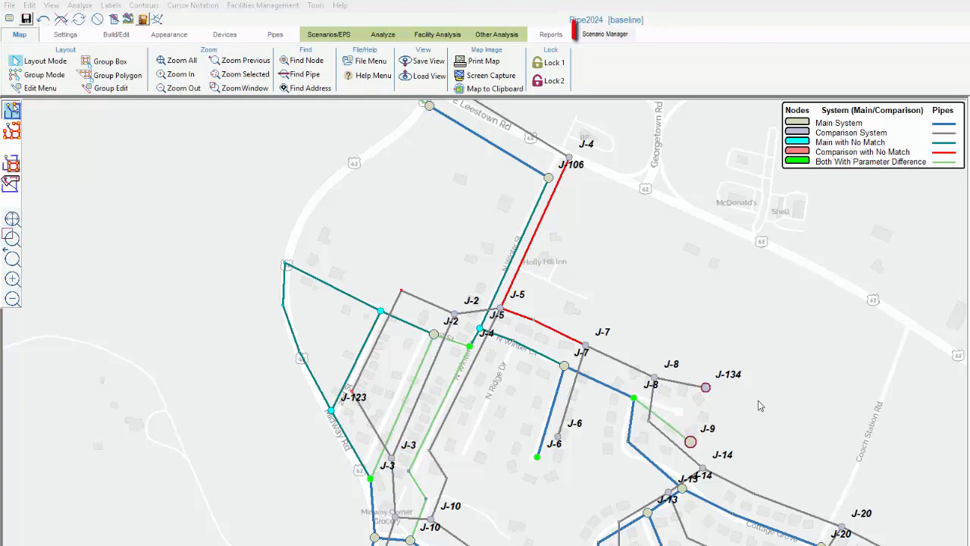
left_click(606, 37)
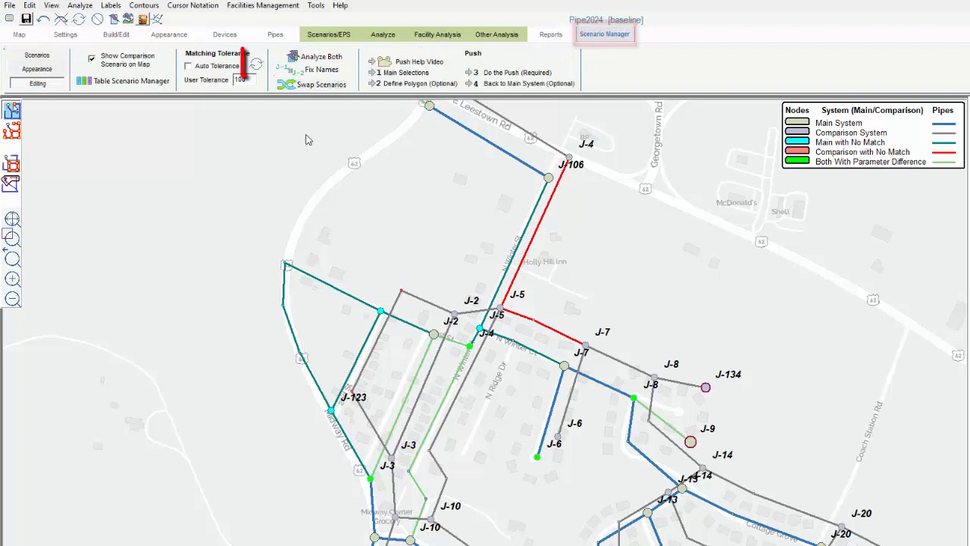
Step: Move baseline junction J-9 north toward comparison junction J-134, refreshing the node matching before and after the move
left_click(257, 65)
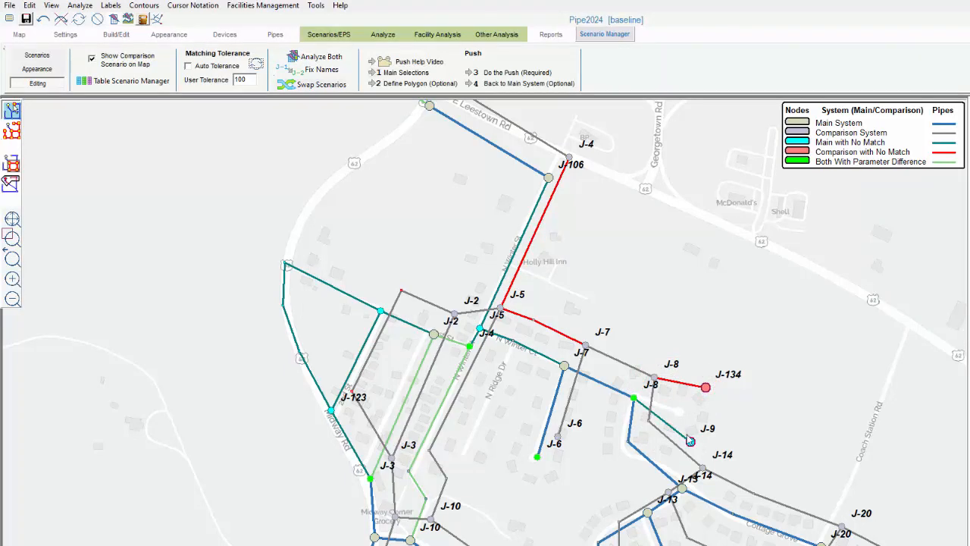
left_click_drag(693, 446, 686, 409)
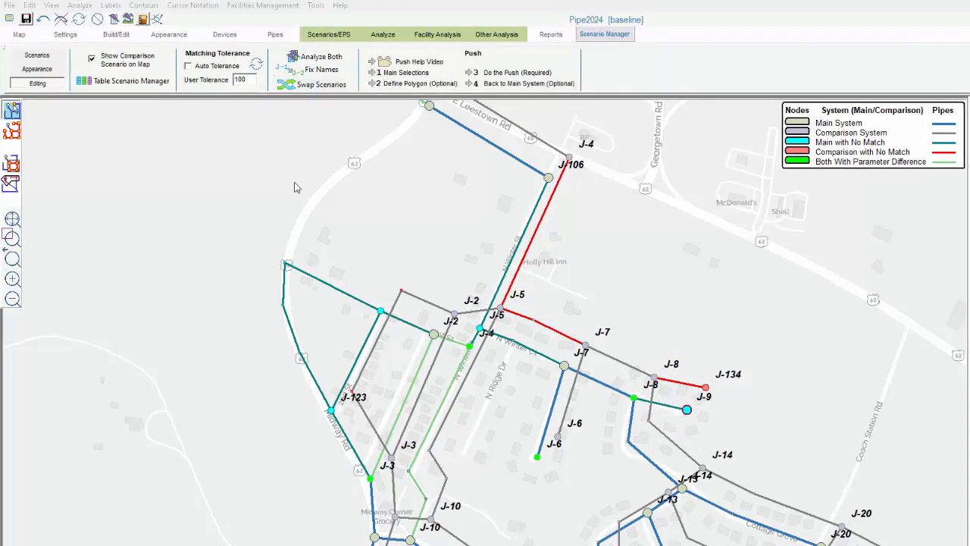
left_click(256, 65)
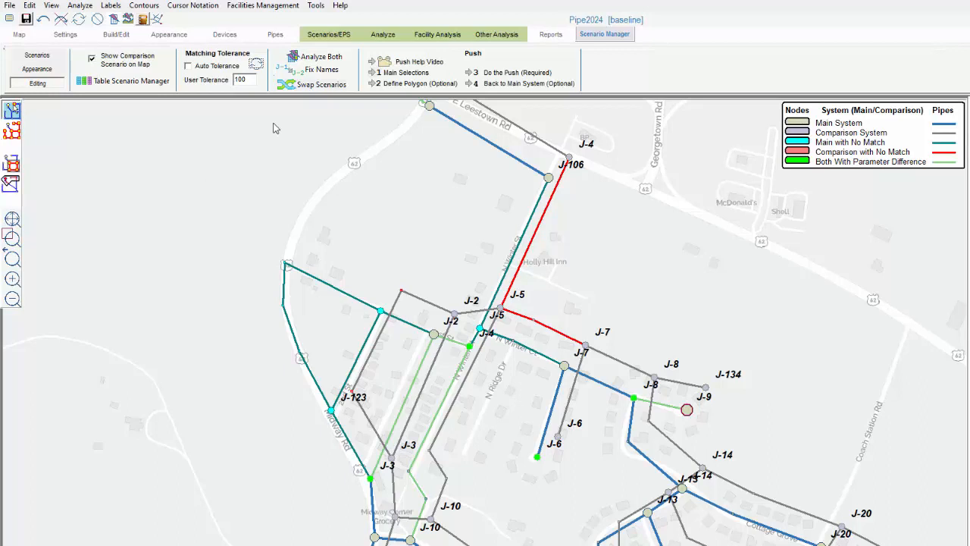
Step: Fix the comparison system's node and pipe names to match their geographical counterparts in the main system, saving both files
left_click(323, 69)
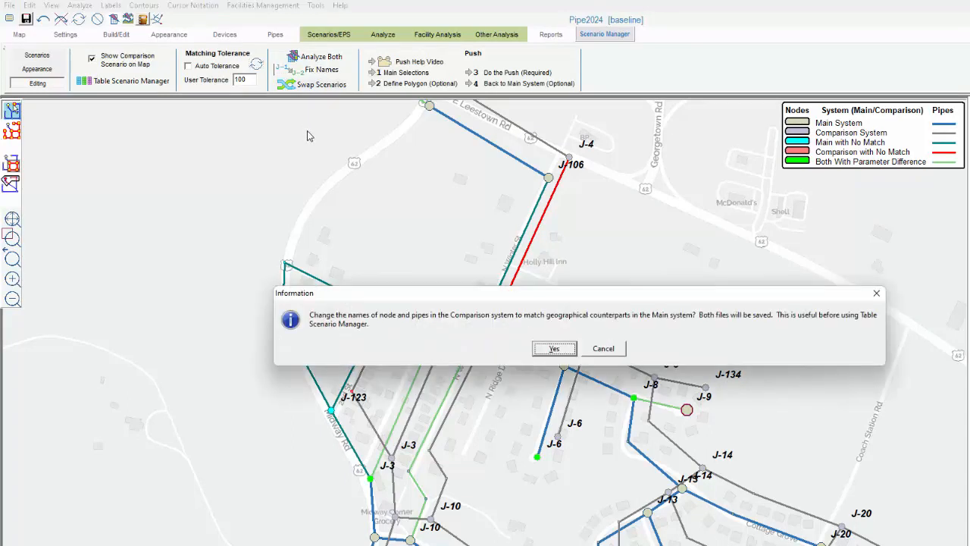
left_click(554, 349)
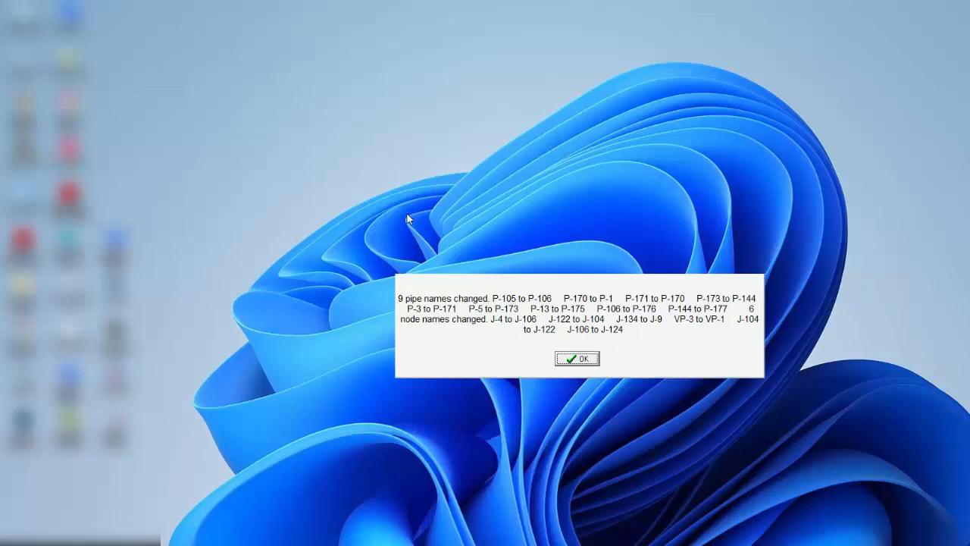
left_click(576, 358)
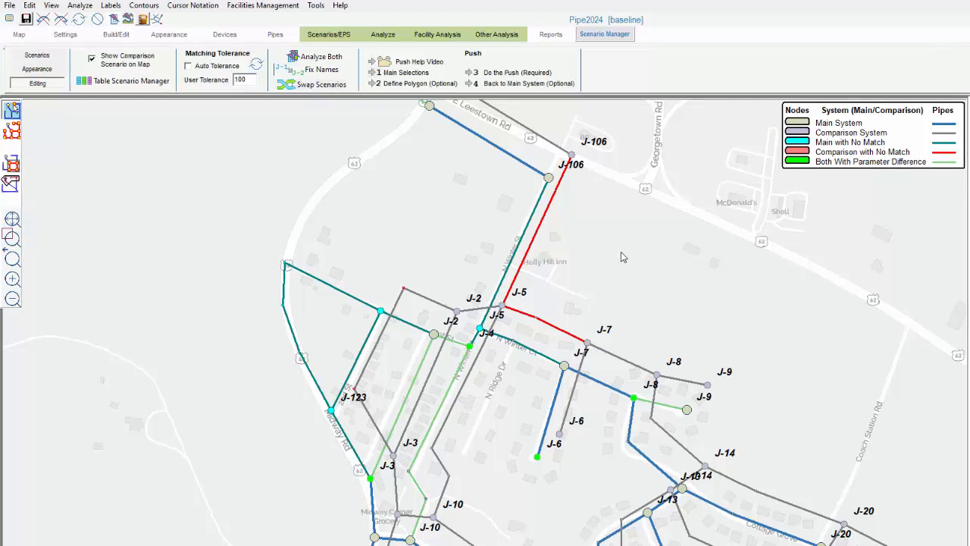
Step: Change the internet background map to Google (Pipe2014) with the Satellite map type and return to the map
left_click(167, 35)
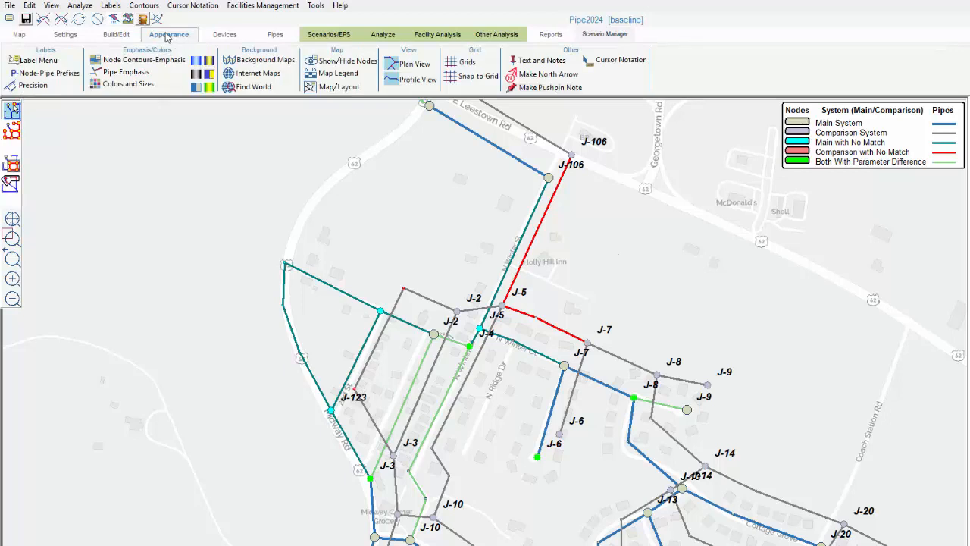
left_click(246, 76)
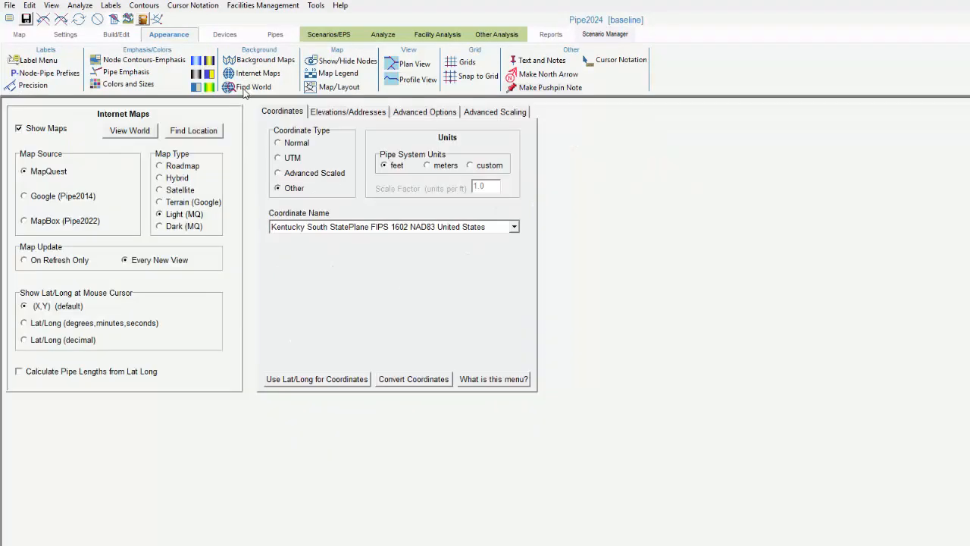
left_click(25, 197)
left_click(160, 190)
left_click(157, 20)
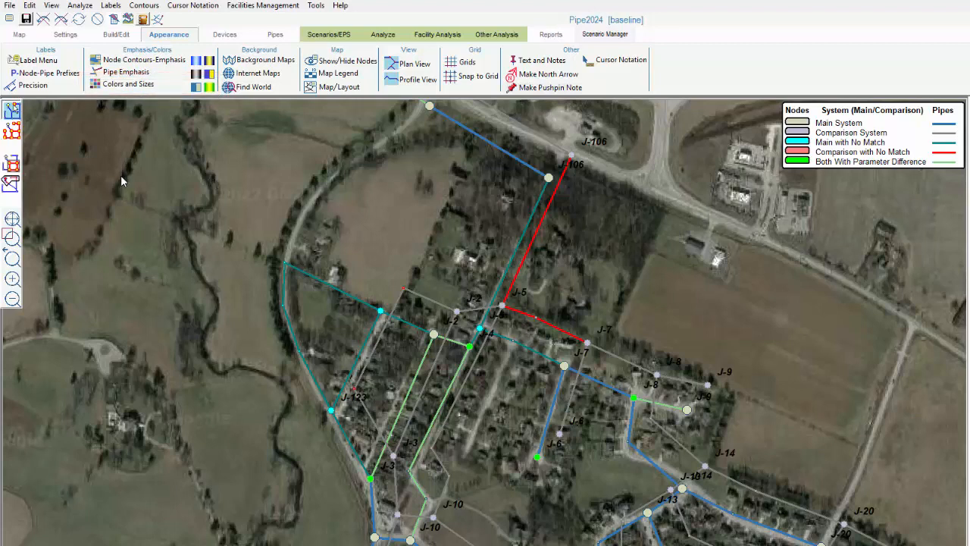
Step: Set both the main system's 2D pipe color and its node interior color to yellow
left_click(144, 83)
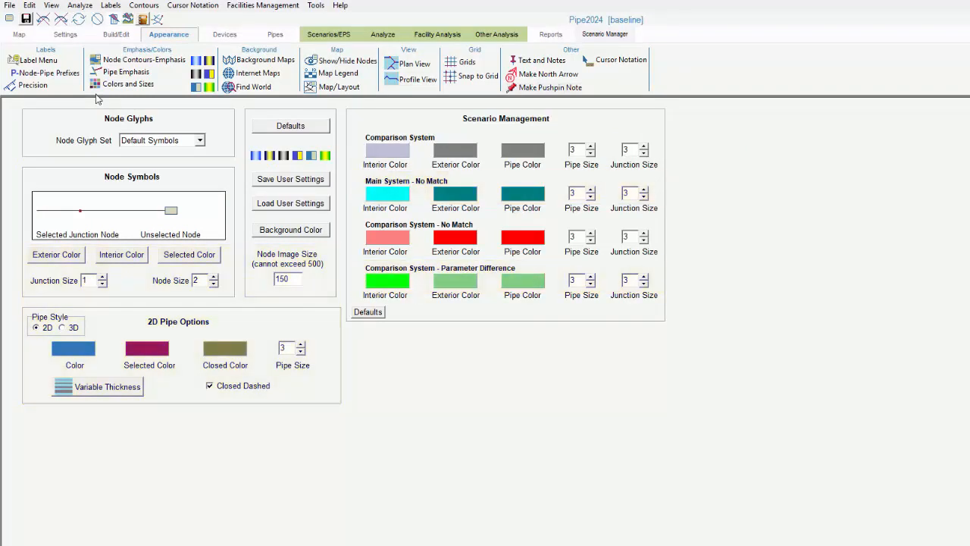
left_click(90, 348)
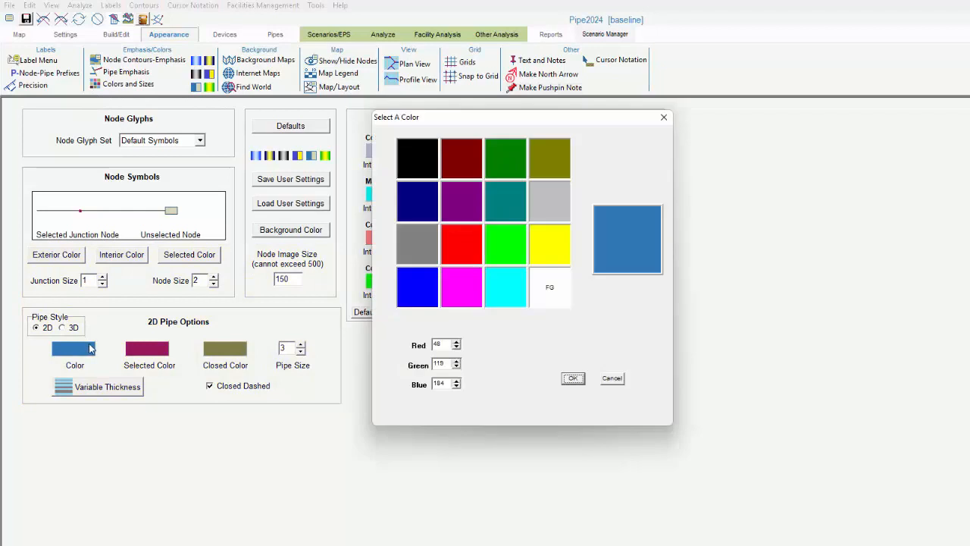
left_click(546, 244)
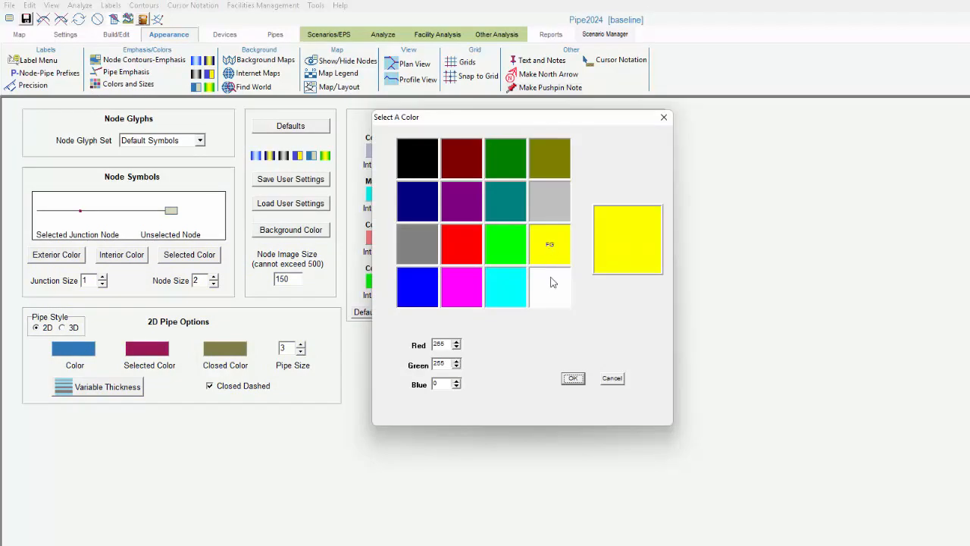
left_click(574, 379)
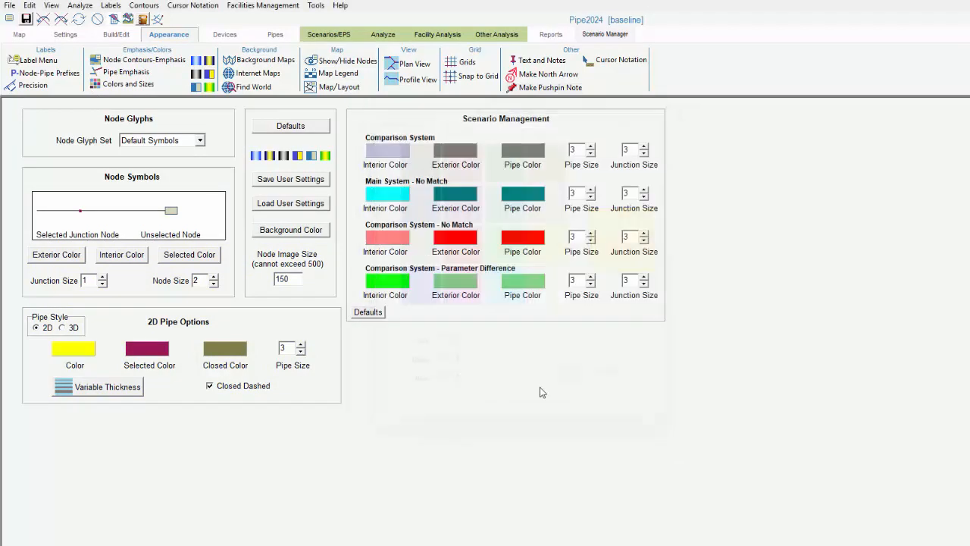
left_click(120, 256)
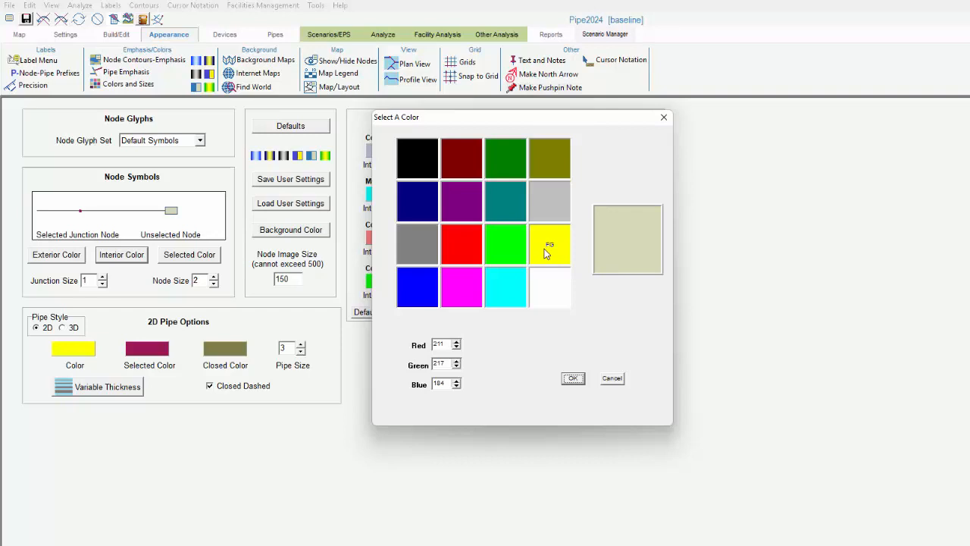
left_click(546, 278)
left_click(550, 253)
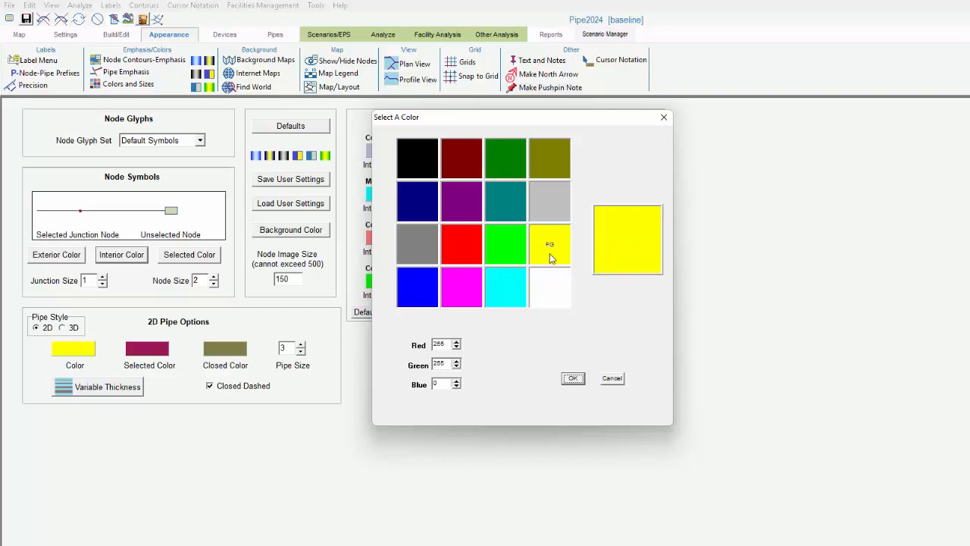
left_click(573, 378)
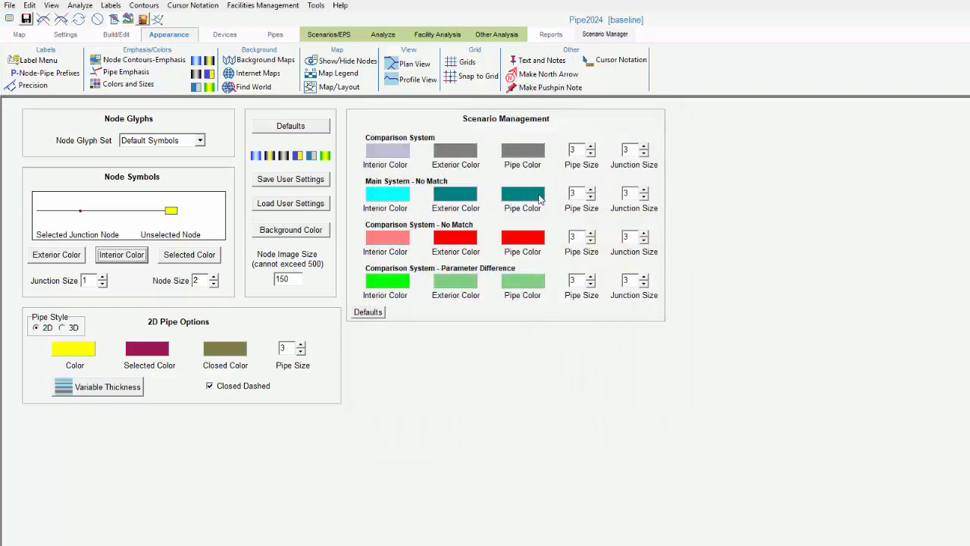
Step: Set the comparison system's pipe color to white and return to the map
left_click(527, 152)
left_click(548, 290)
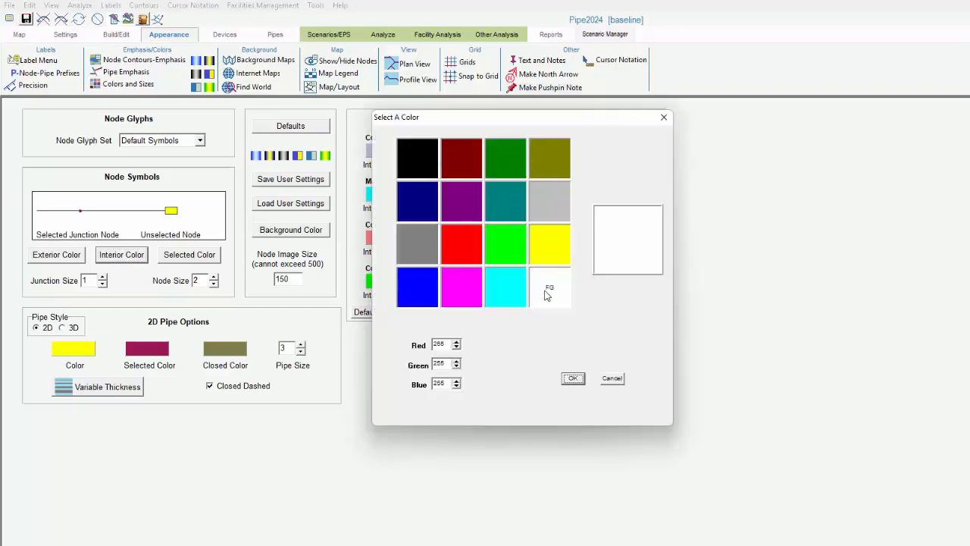
left_click(573, 377)
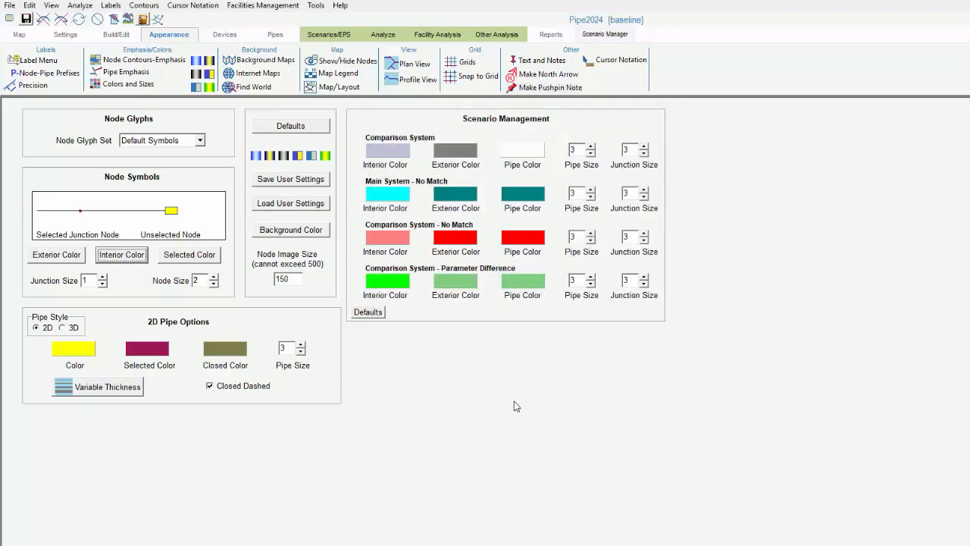
left_click(168, 34)
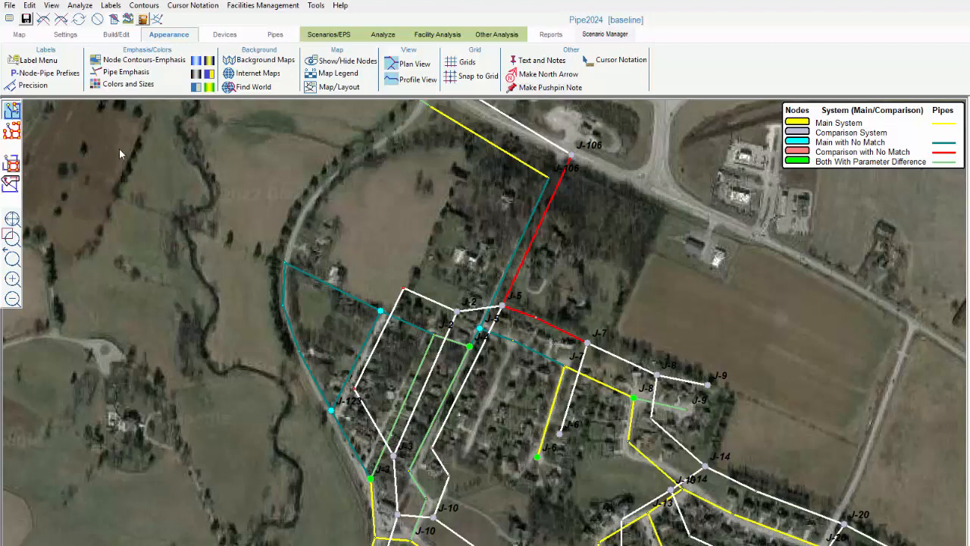
Step: Try the map key in the map's lower-right corner, clear the pipe emphasis, and return the key to the upper-right corner
left_click(122, 73)
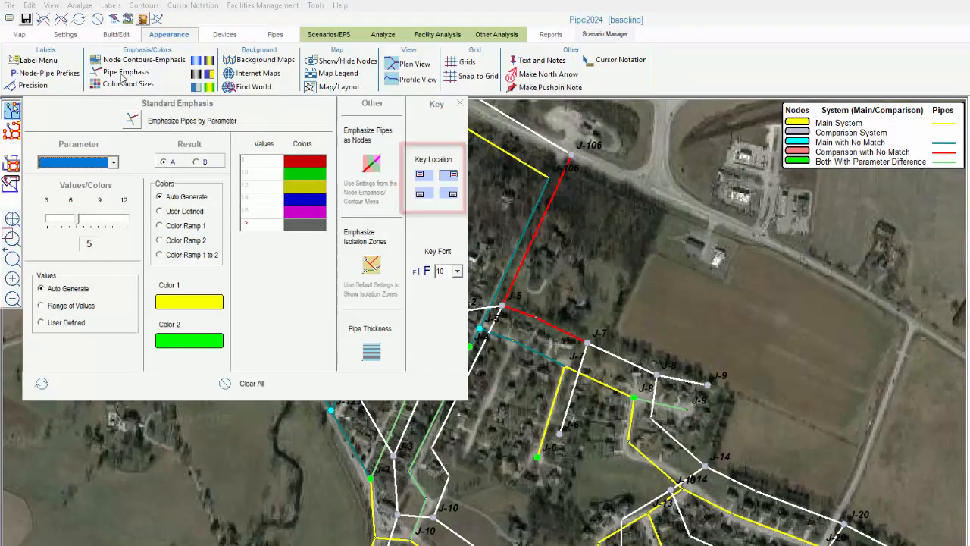
left_click(453, 195)
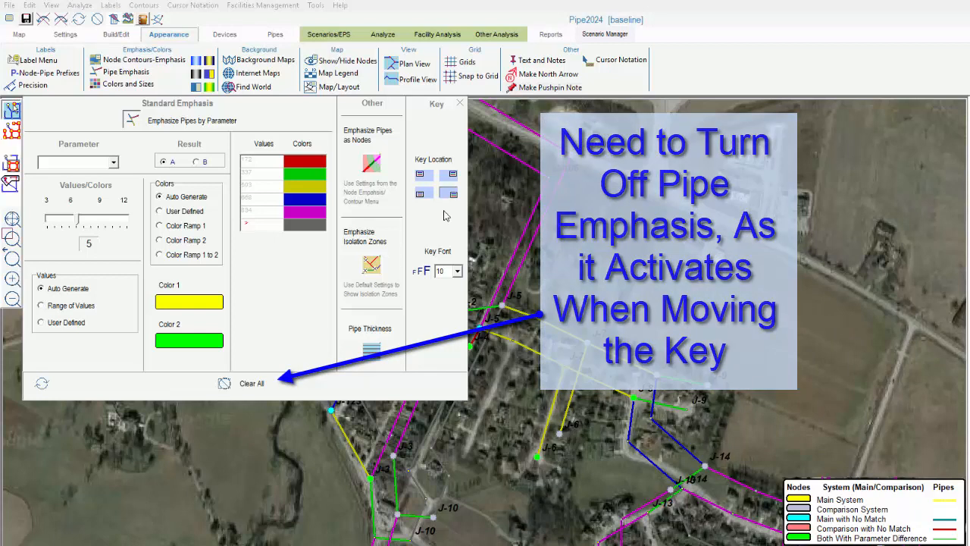
left_click(228, 384)
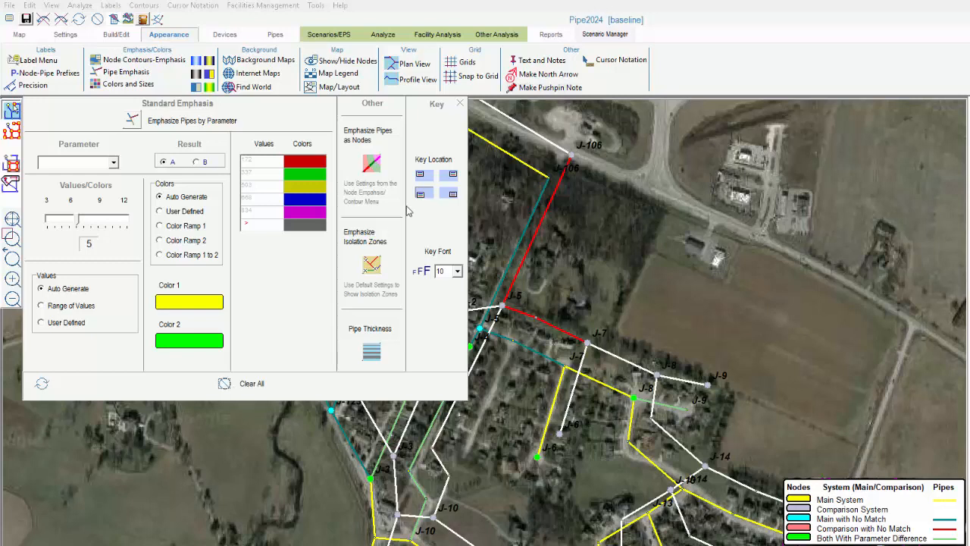
left_click(451, 175)
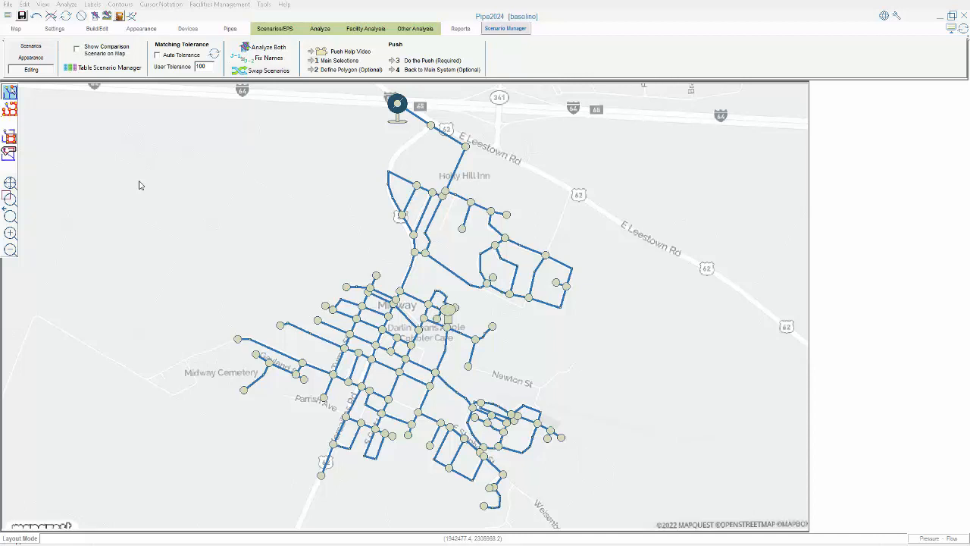
left_click(8, 5)
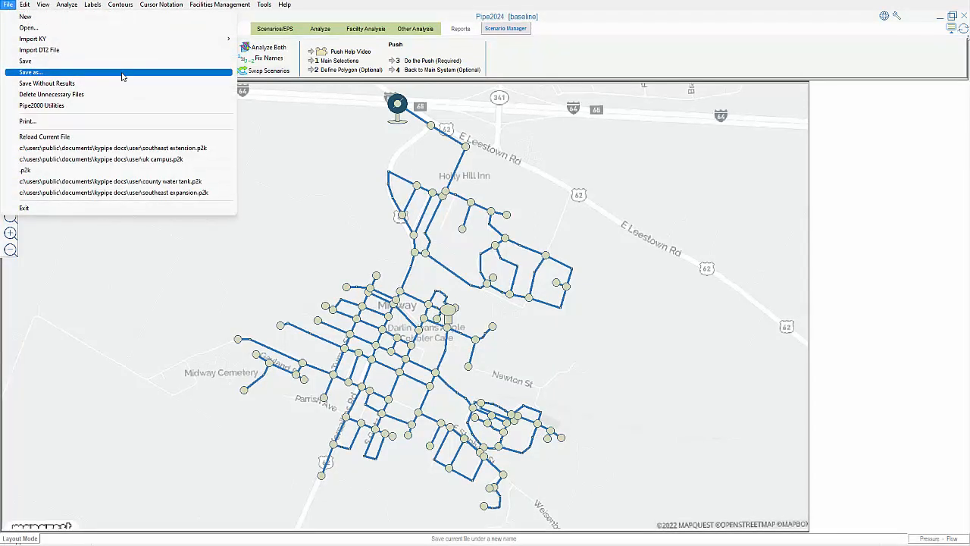
left_click(121, 193)
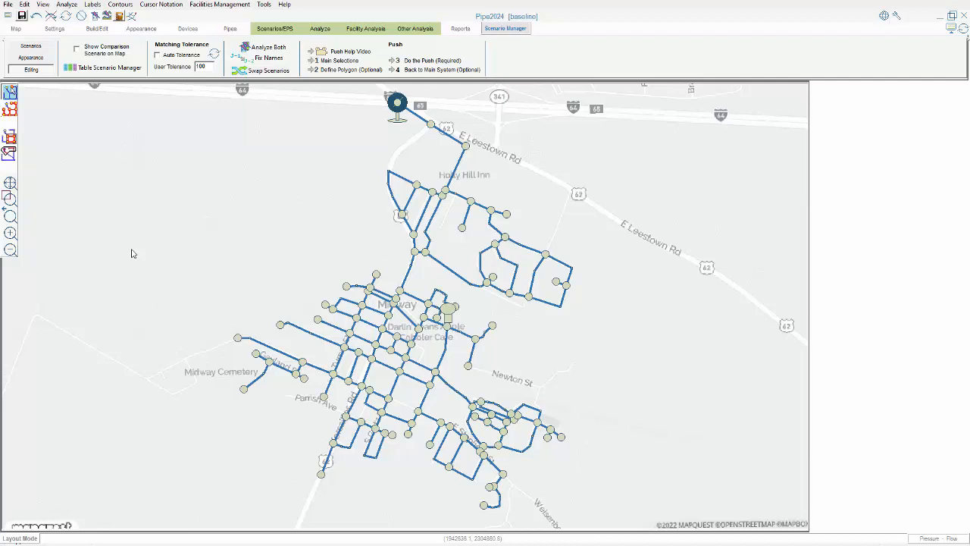
Step: Show the comparison scenario on the map and analyze both systems with results labeled at all nodes, saving the main scenario each time
left_click(77, 51)
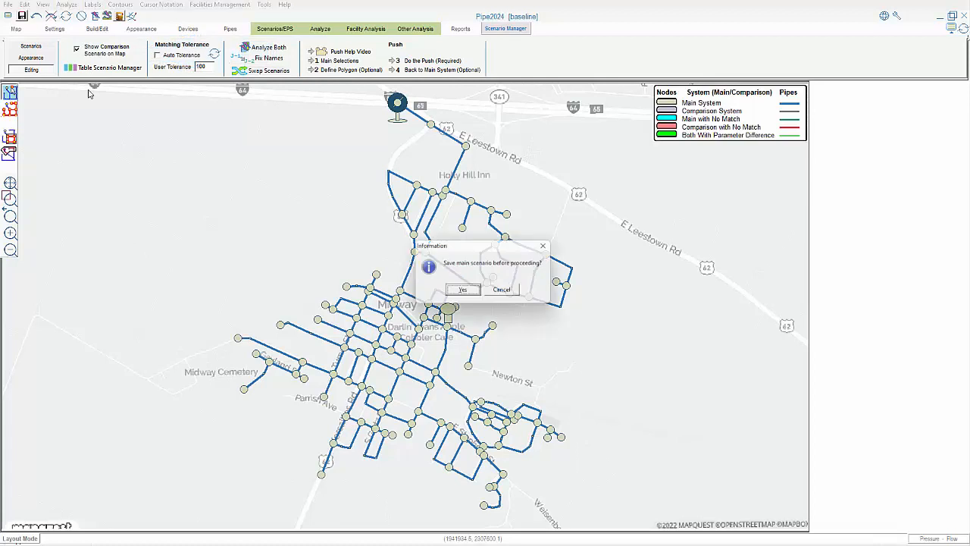
left_click(462, 291)
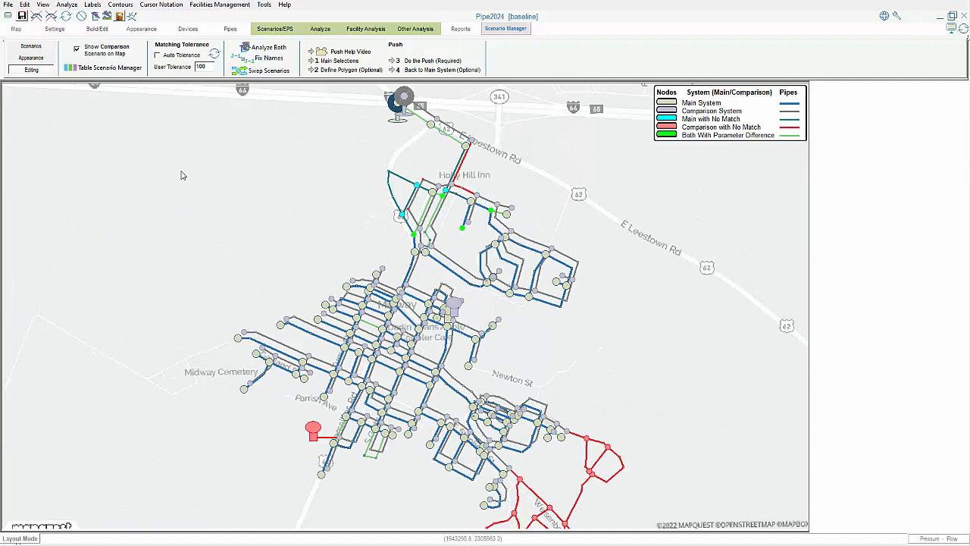
left_click(262, 48)
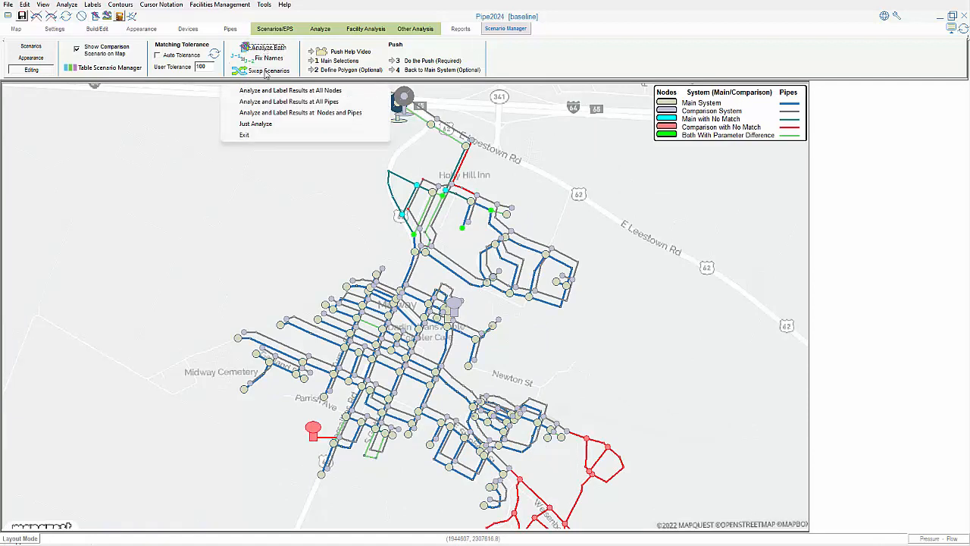
left_click(241, 91)
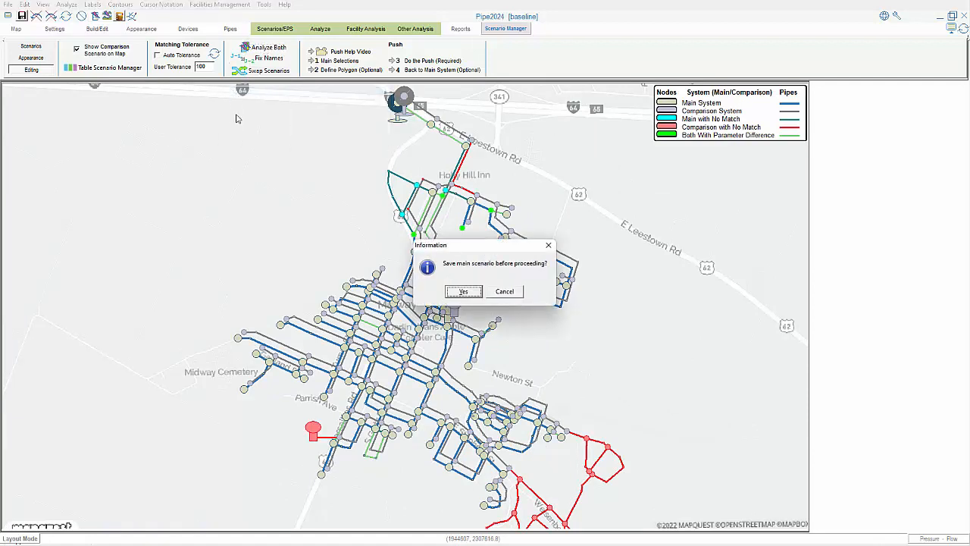
left_click(463, 294)
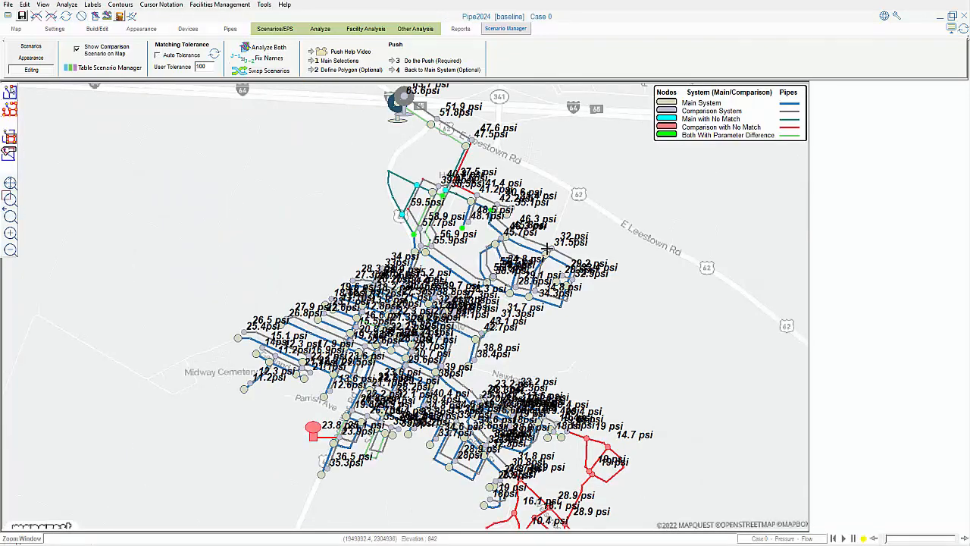
Step: Hide the comparison scenario and change junction J-104 on E Leestown Rd to an Active Valve
left_click_drag(547, 248, 566, 261)
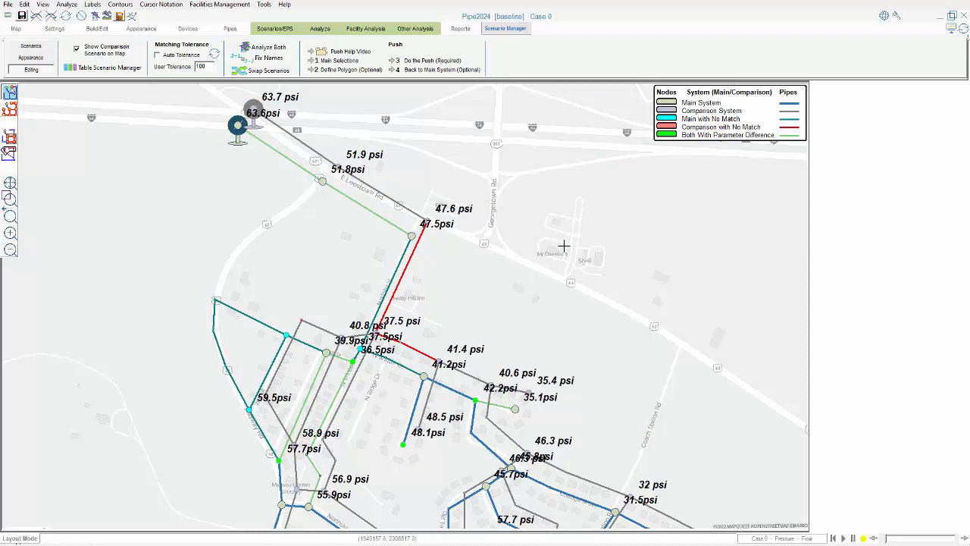
left_click(76, 49)
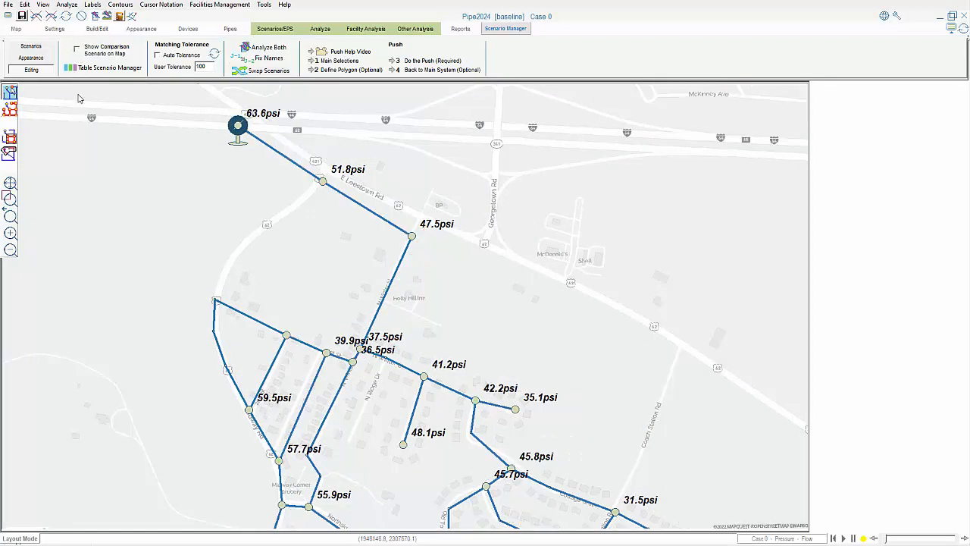
left_click(322, 182)
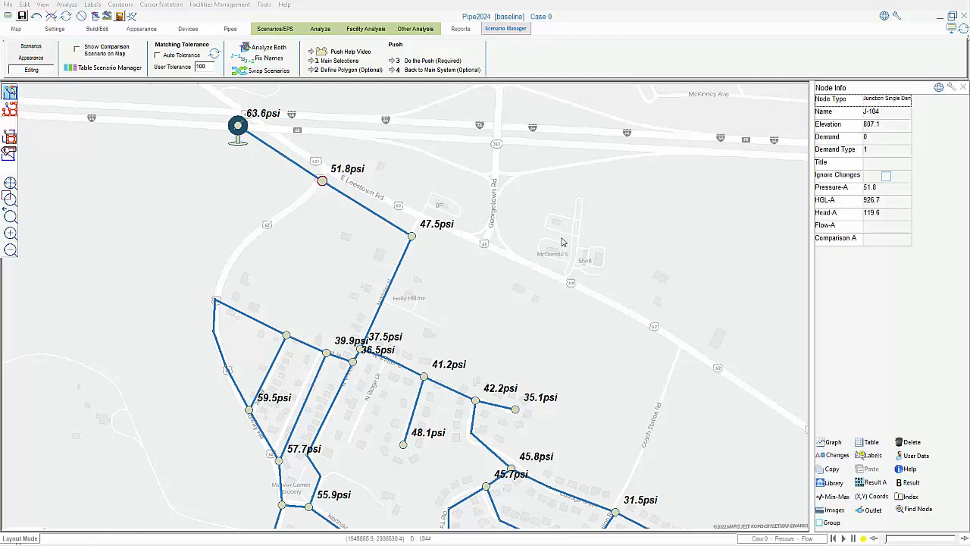
left_click(883, 99)
left_click(892, 108)
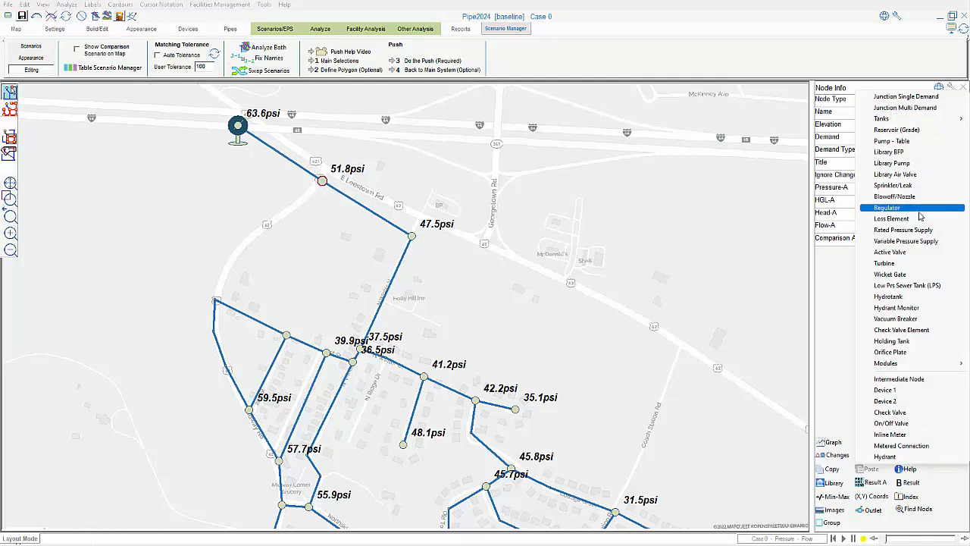
left_click(943, 253)
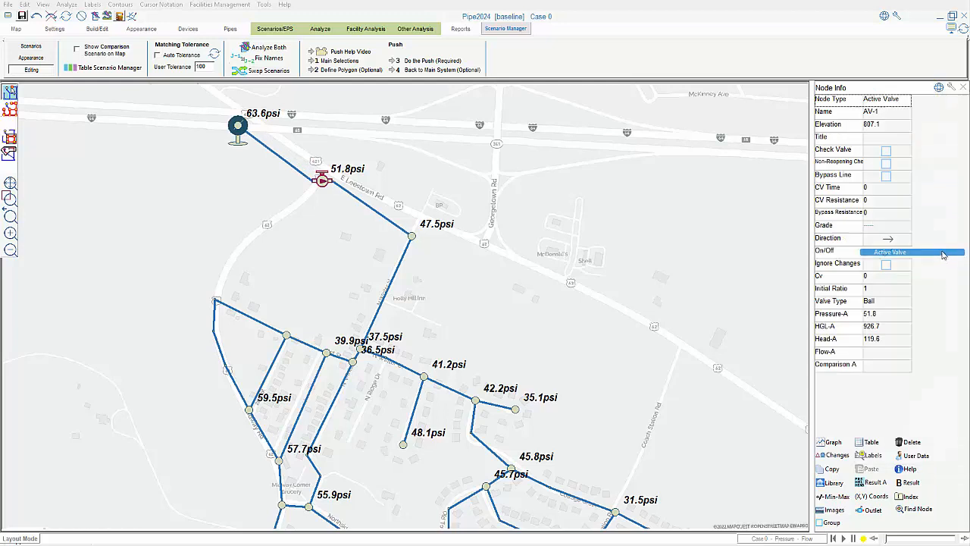
Step: Set the Cv of active valve AV-1 on E Leestown Rd to 10000 and save the baseline
left_click(881, 276)
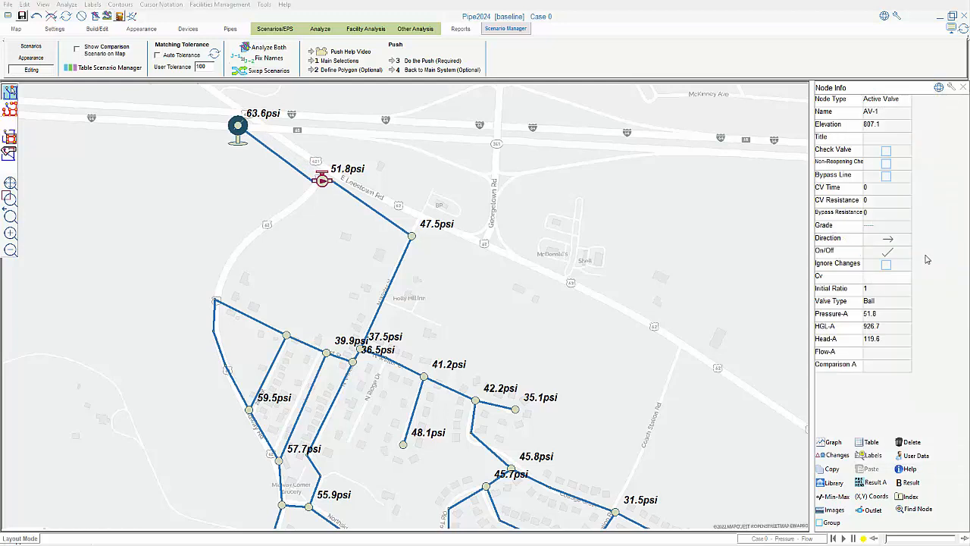
type("10000")
key("Return")
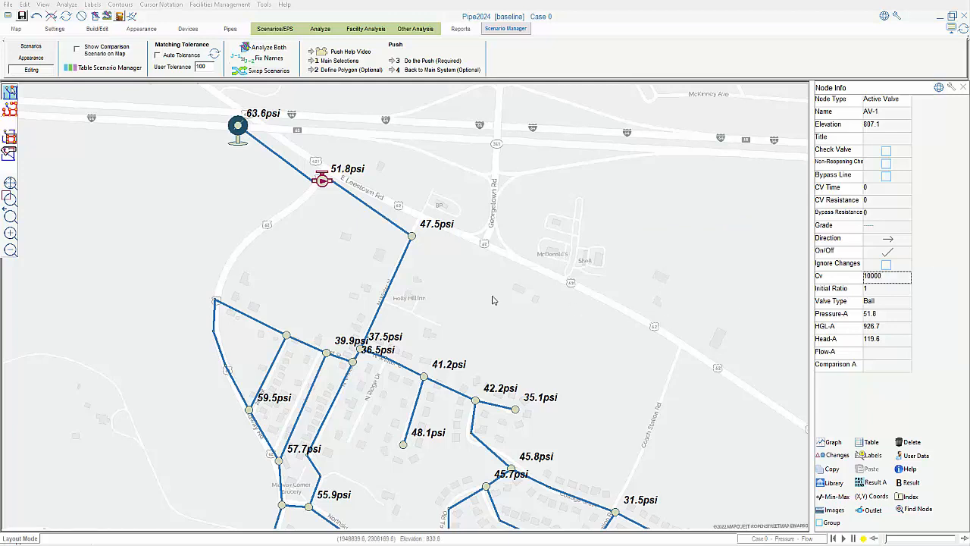
left_click(22, 18)
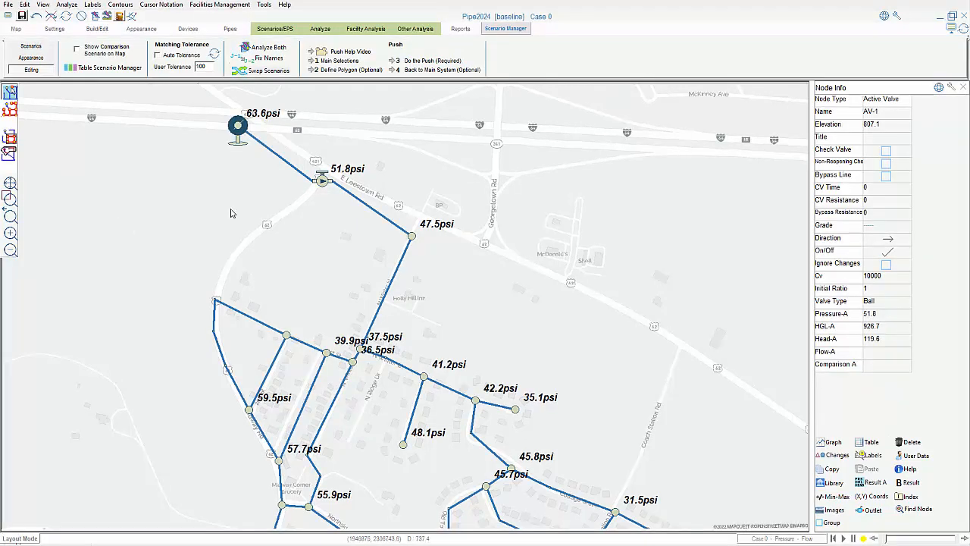
Step: Copy the data of active valve AV-1 and open southeast extension.p2k from the user folder
left_click(321, 182)
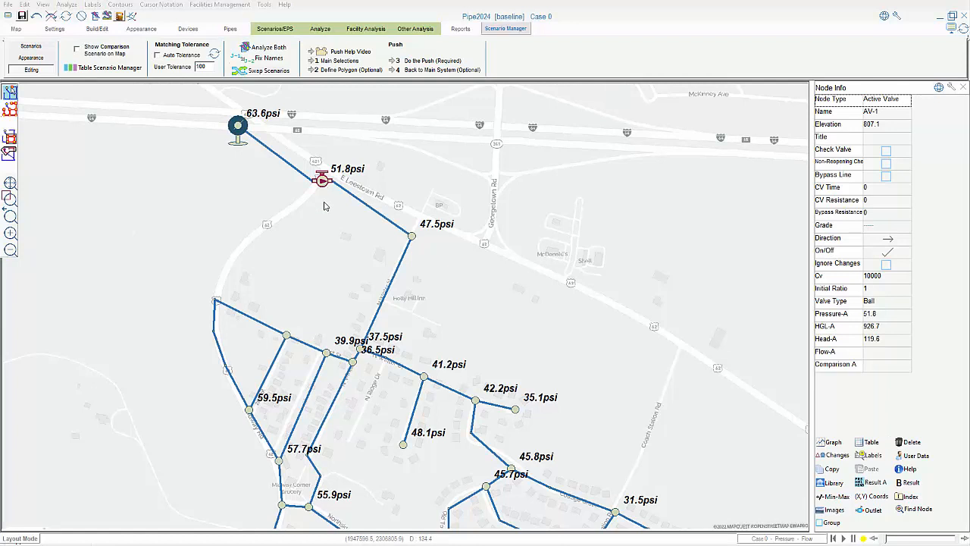
left_click(833, 469)
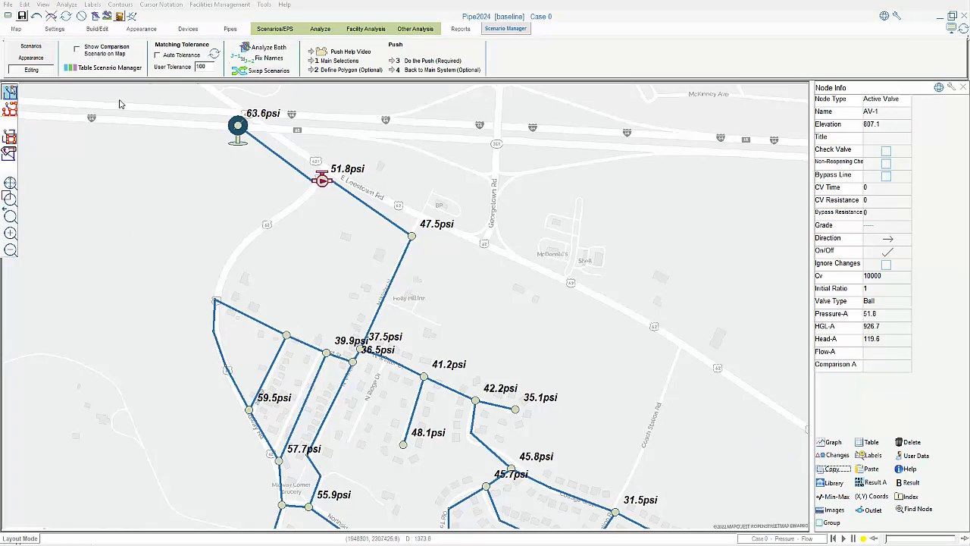
left_click(8, 5)
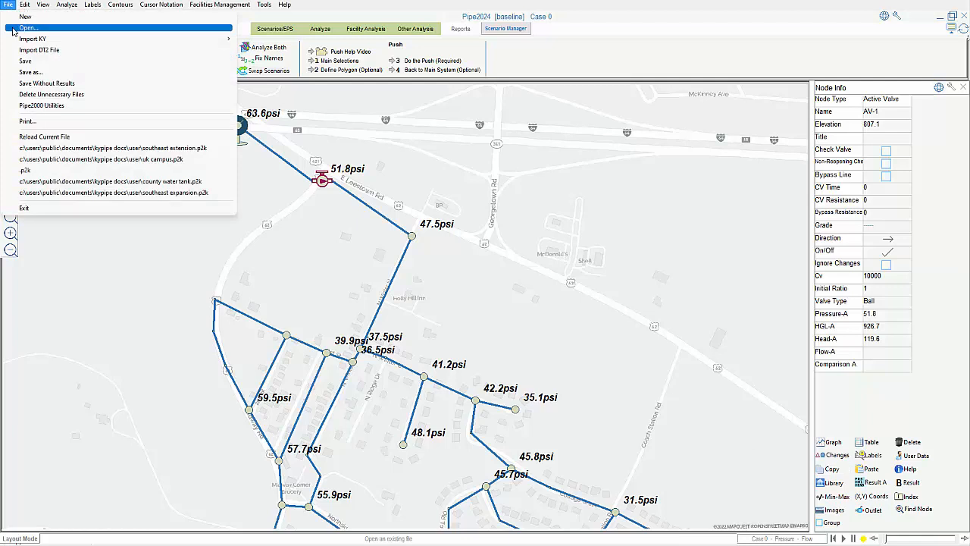
left_click(28, 27)
left_click(592, 195)
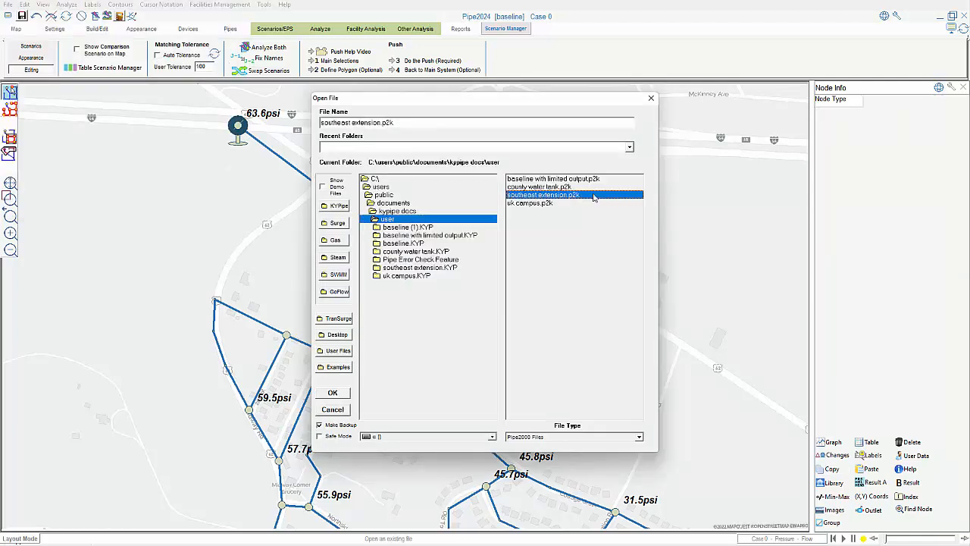
left_click(333, 392)
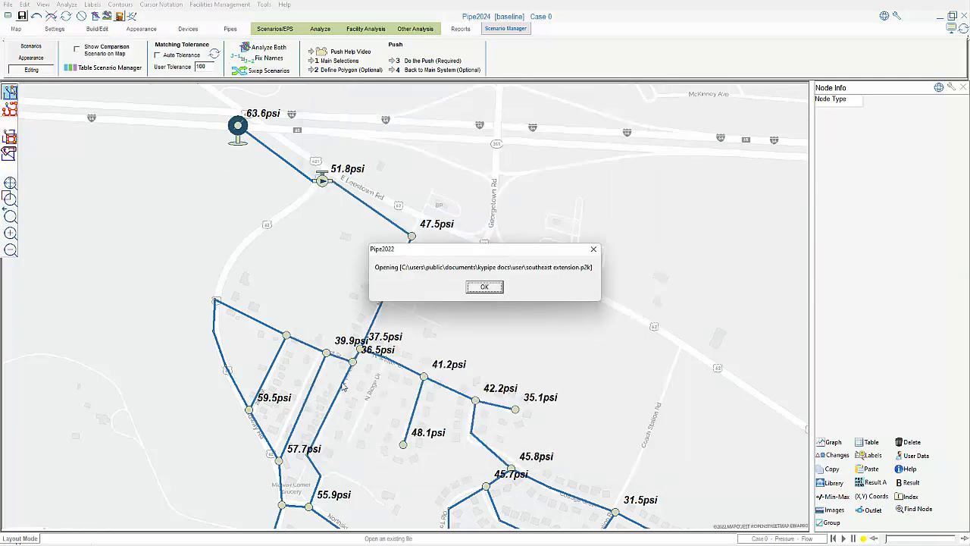
left_click(485, 288)
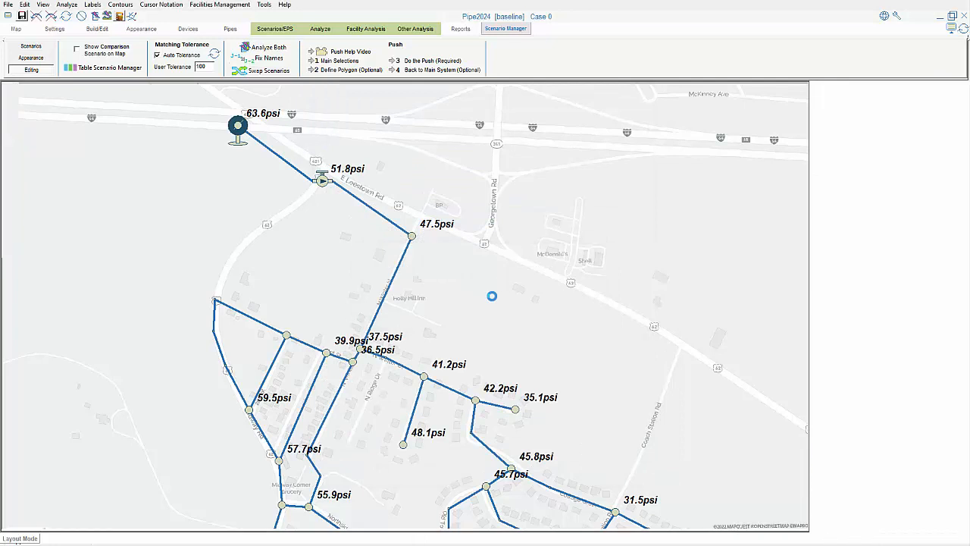
Step: Paste the copied active valve data onto junction J-104 on E Leestown Rd
left_click(345, 200)
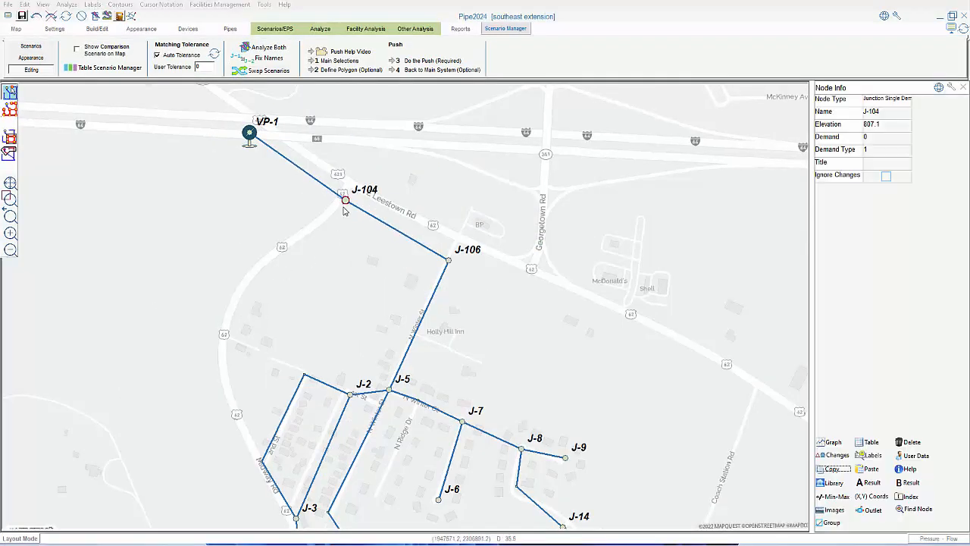
left_click(864, 469)
left_click(863, 471)
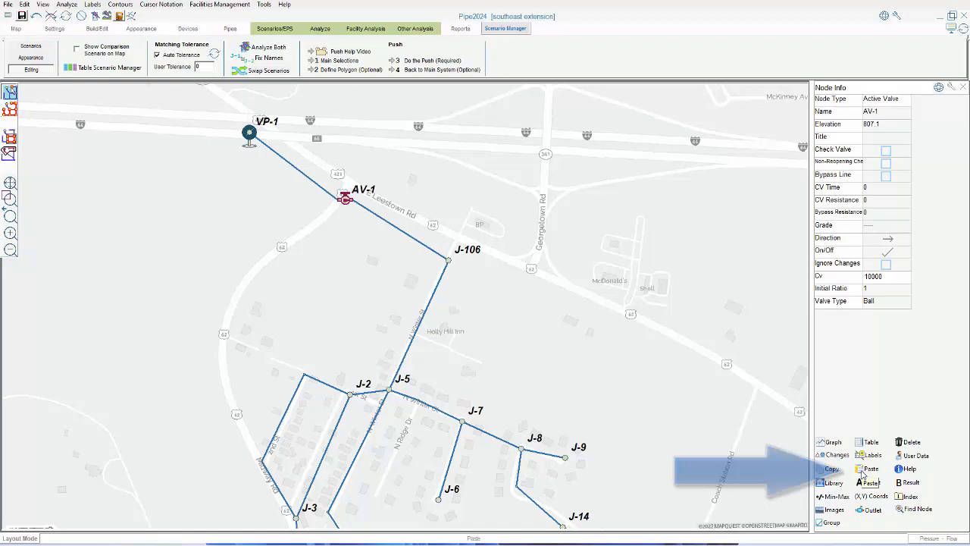
Step: Save the model under the new name southeast extension disconnected.p2k, switch valve AV-1 off in it, and save again
left_click(9, 5)
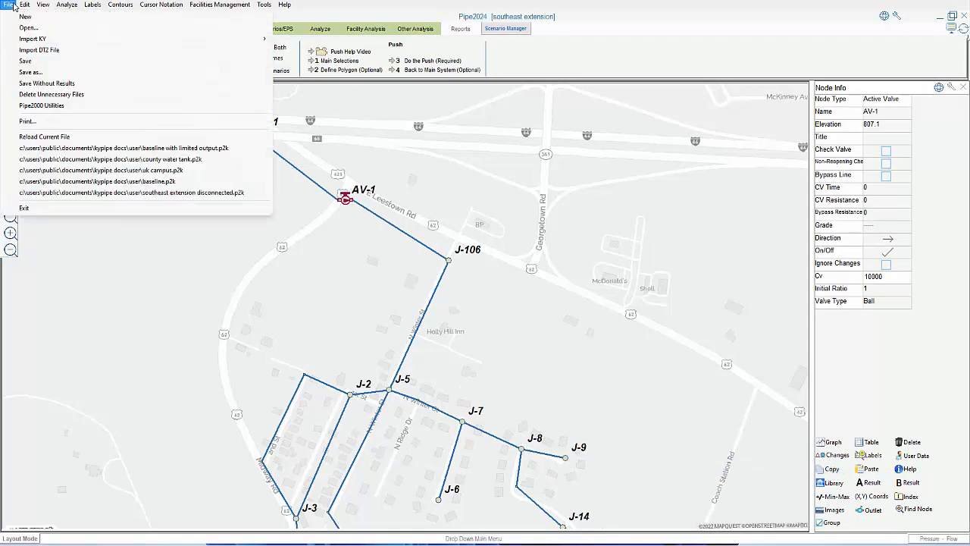
left_click(73, 73)
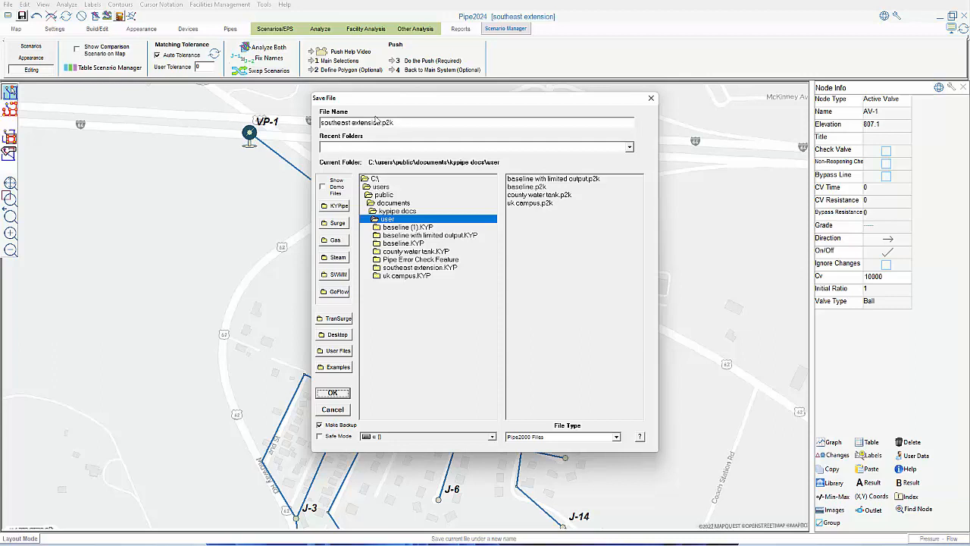
left_click(379, 122)
type("disconne")
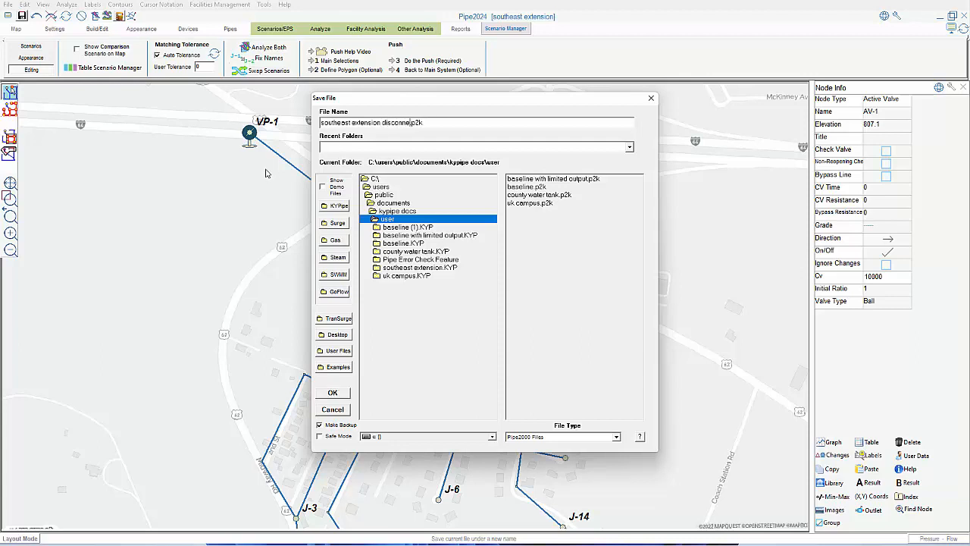
type("cted")
left_click(346, 395)
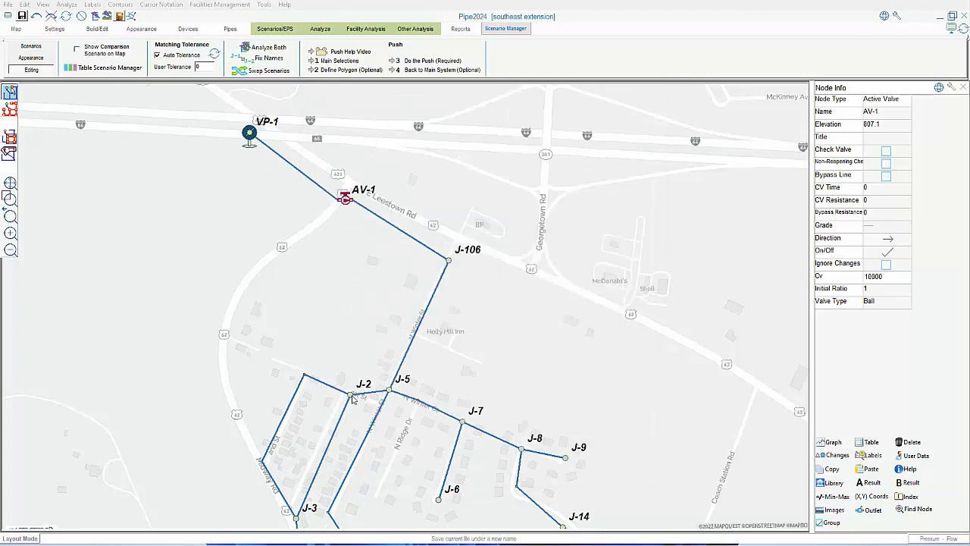
left_click(462, 292)
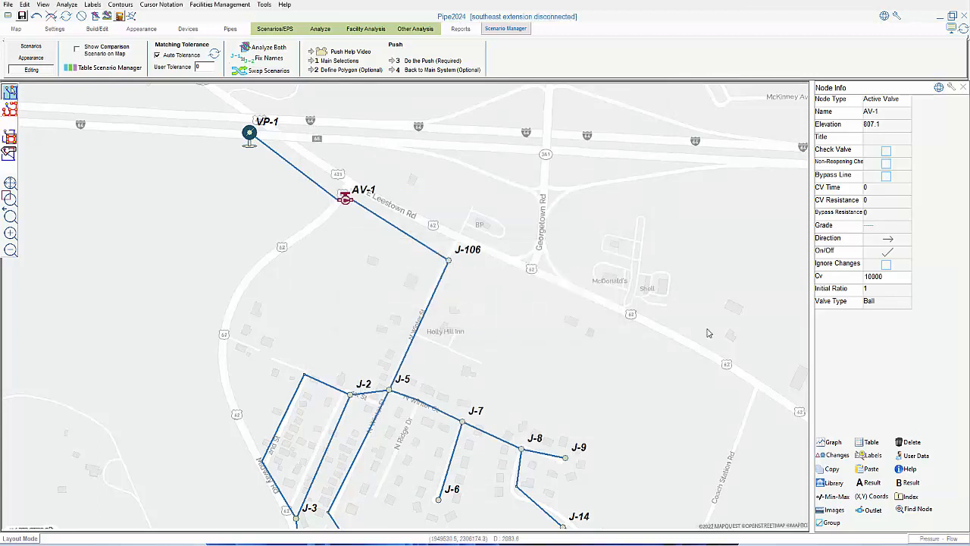
left_click(889, 254)
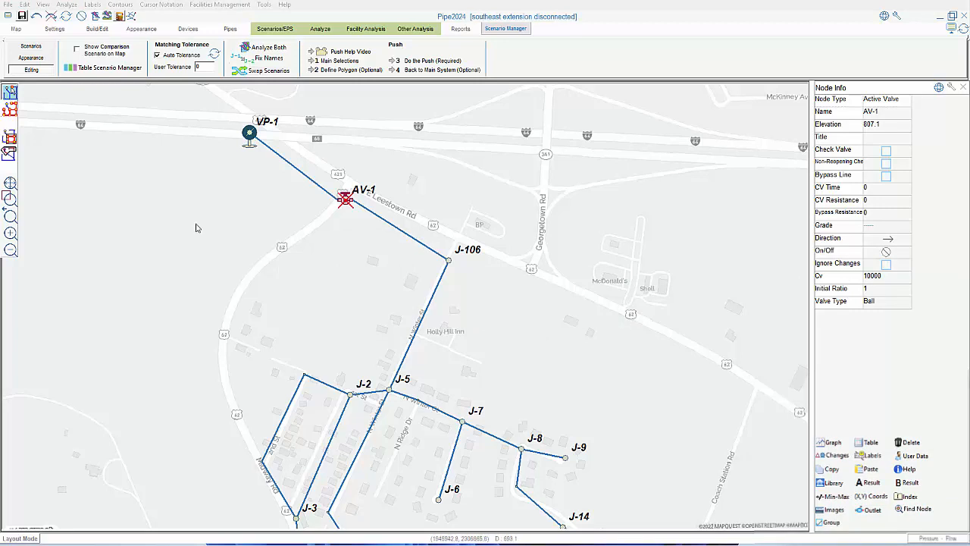
left_click(22, 16)
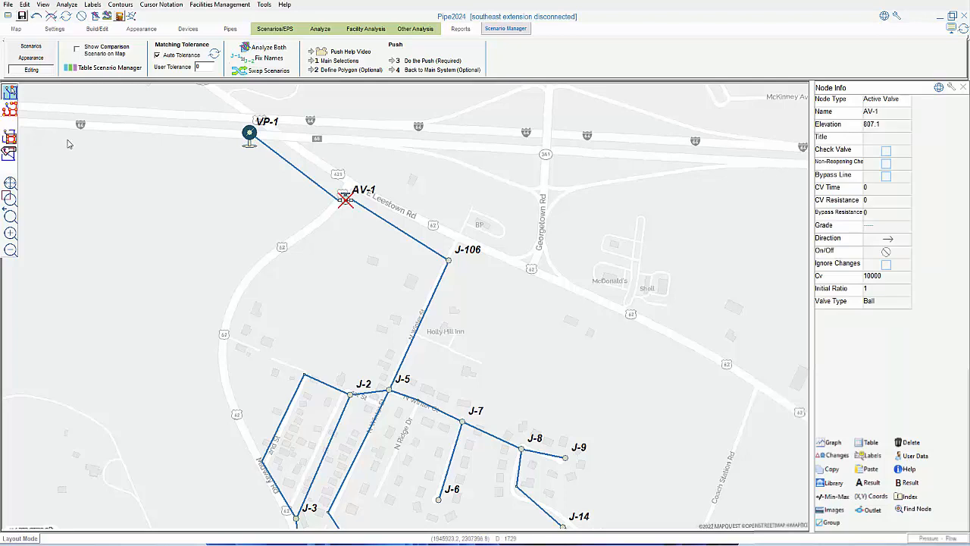
Step: Open baseline.p2k from the user folder without saving the current file again
left_click(10, 5)
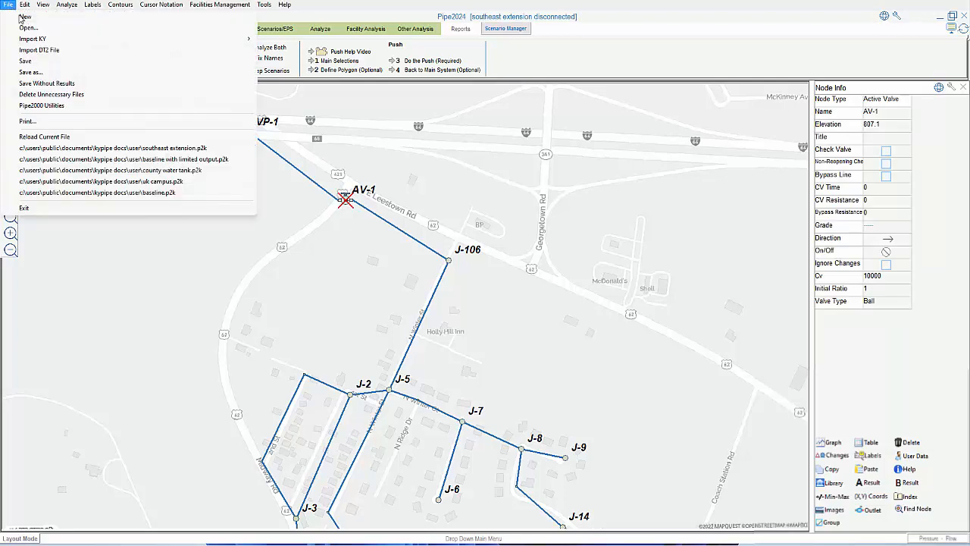
left_click(37, 28)
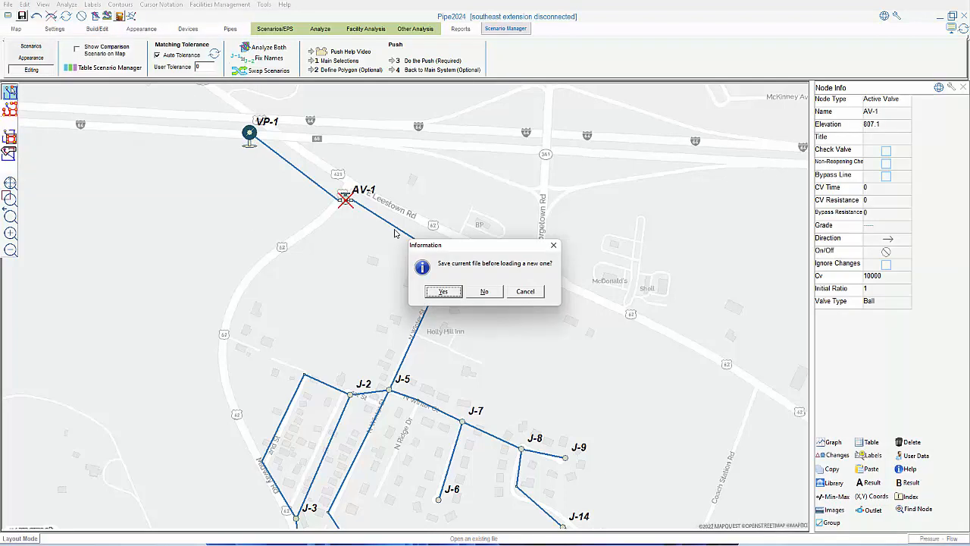
left_click(485, 291)
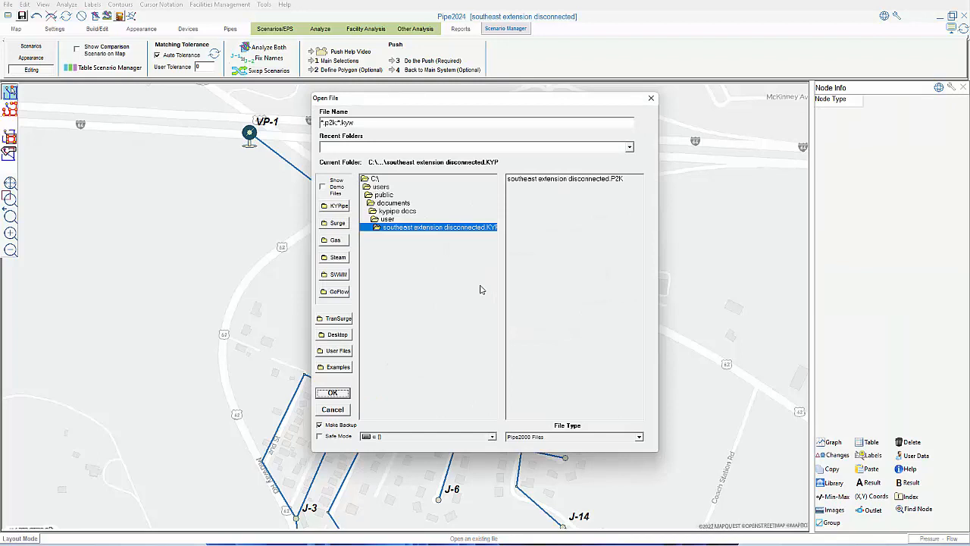
double_click(389, 219)
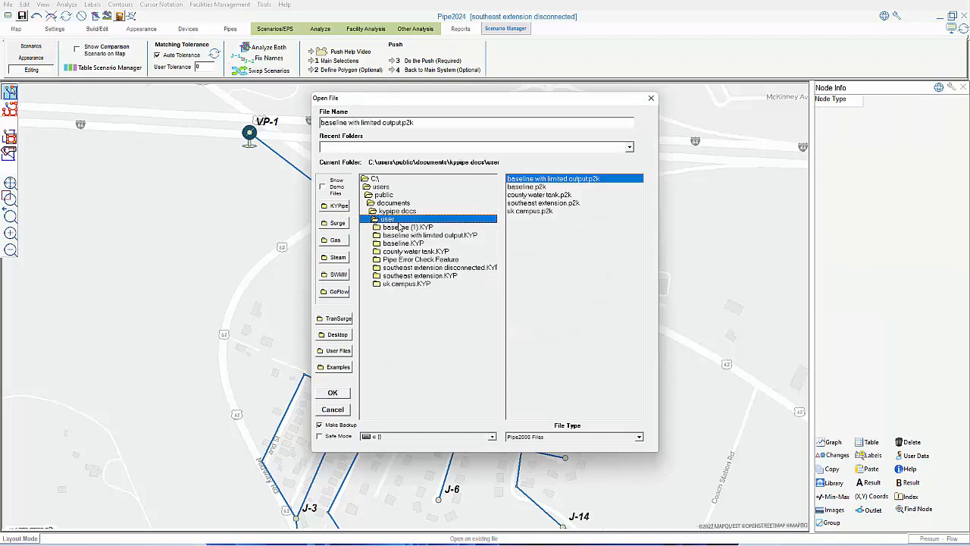
left_click(540, 189)
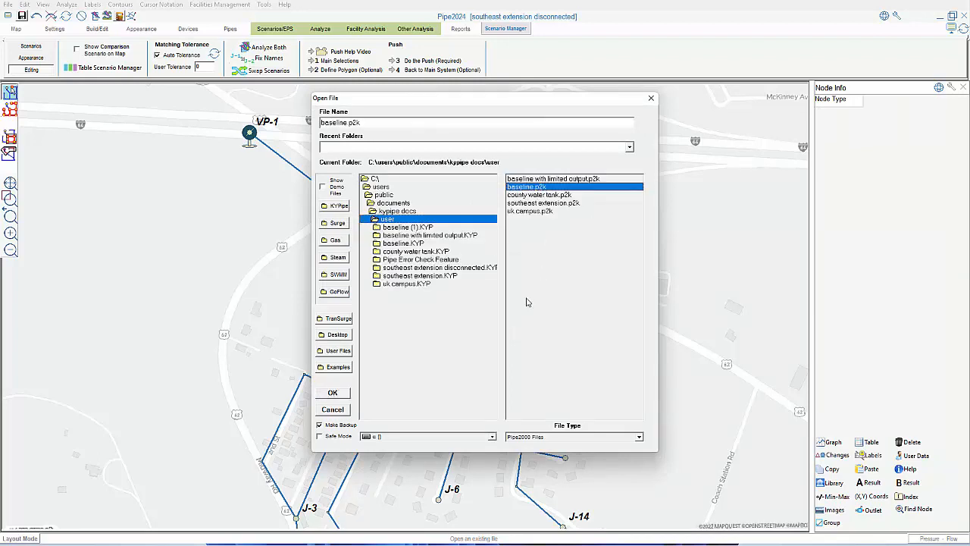
left_click(332, 393)
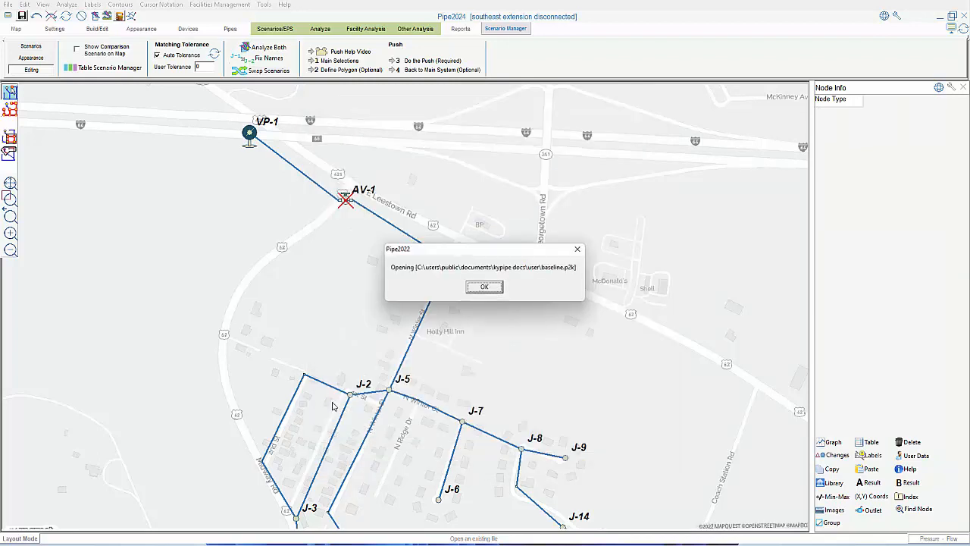
left_click(482, 288)
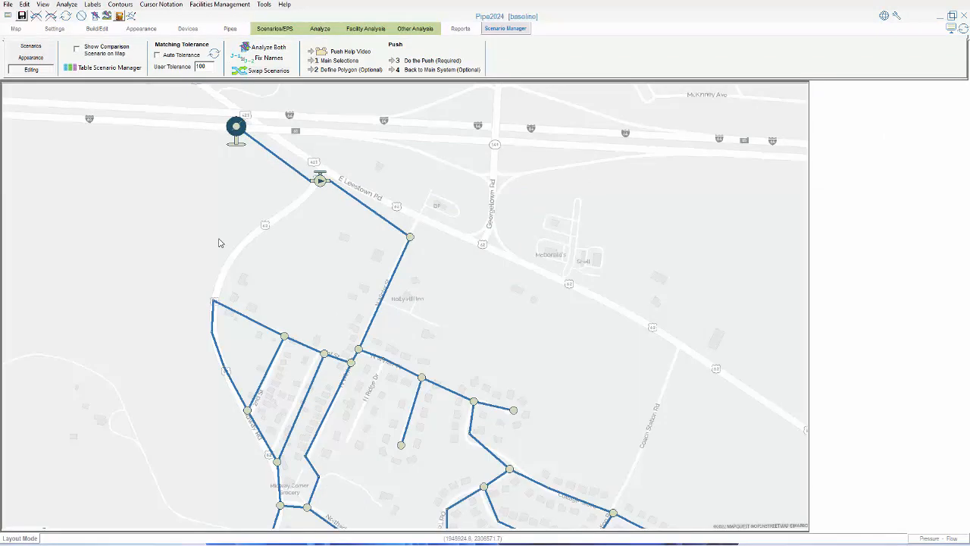
Step: Assign southeast extension disconnected.p2k as Scenario 3
left_click(48, 47)
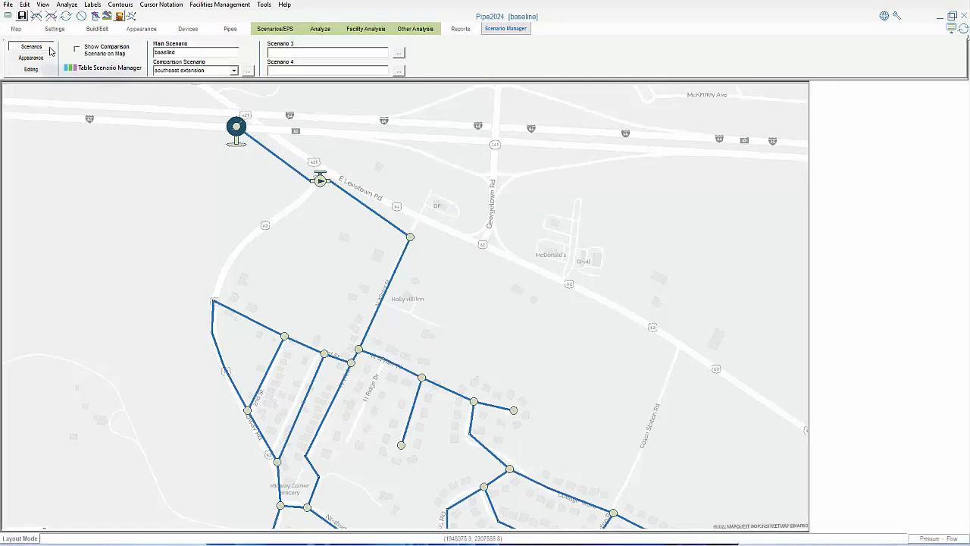
left_click(400, 54)
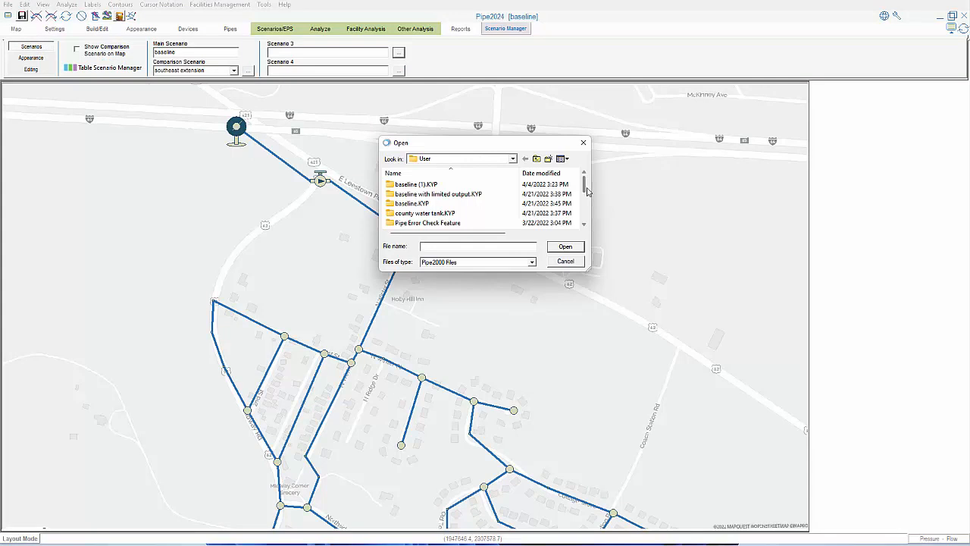
scroll(587, 192, "down", 5)
left_click(485, 204)
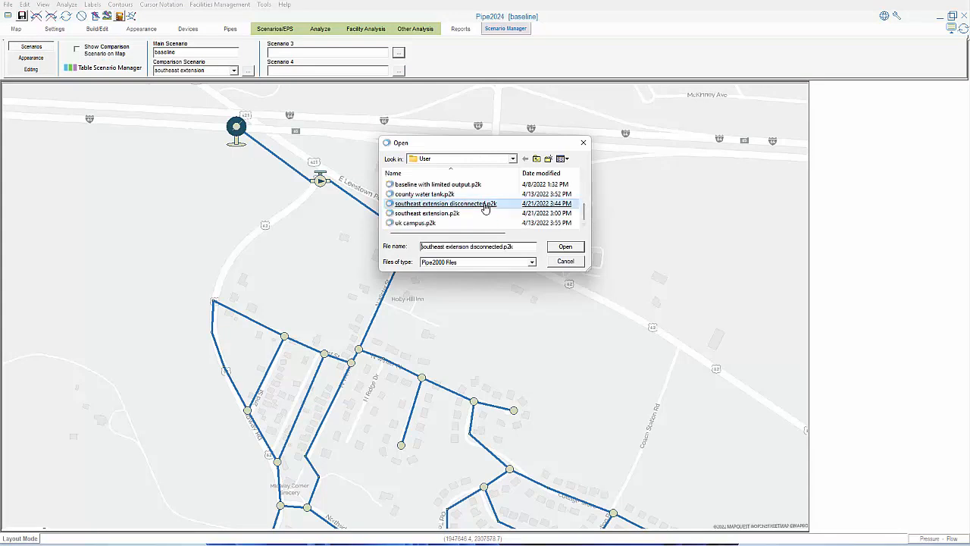
left_click(554, 244)
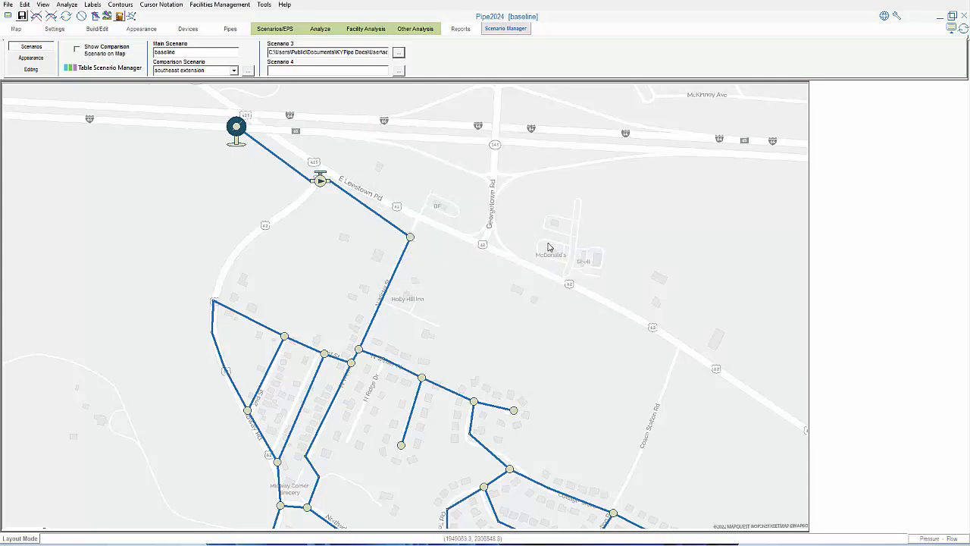
Step: Show the comparison scenario on the map and load the table scenario manager for all pipes and nodes, saving the main scenario each time
left_click(76, 48)
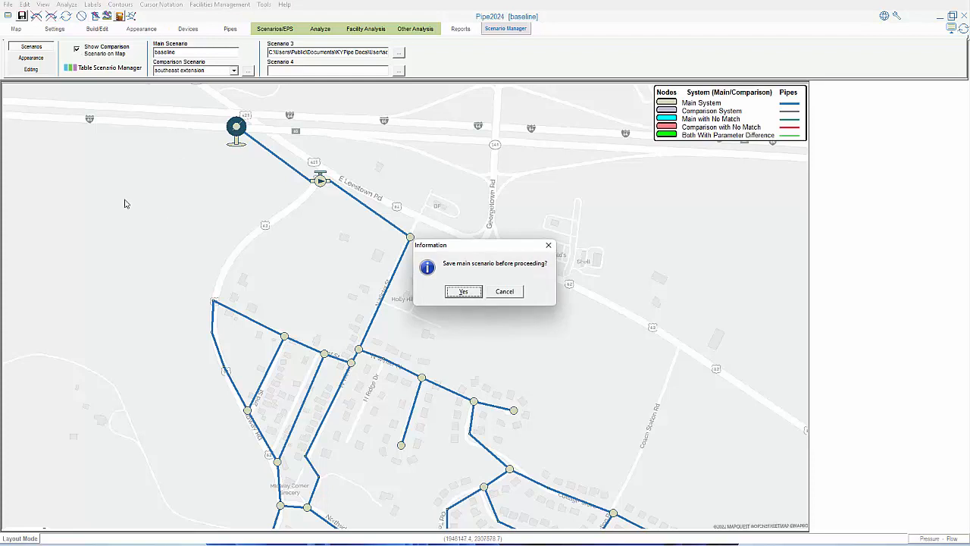
left_click(471, 292)
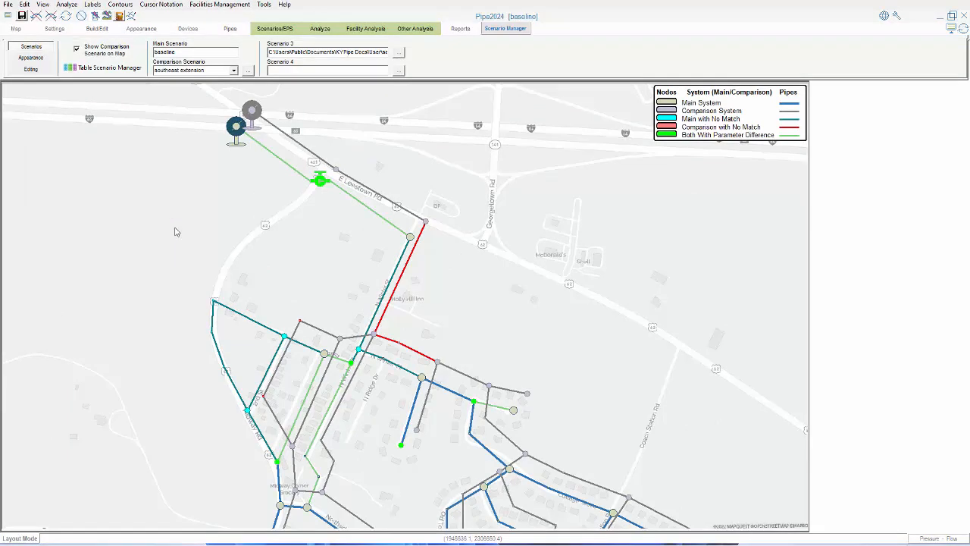
left_click(120, 68)
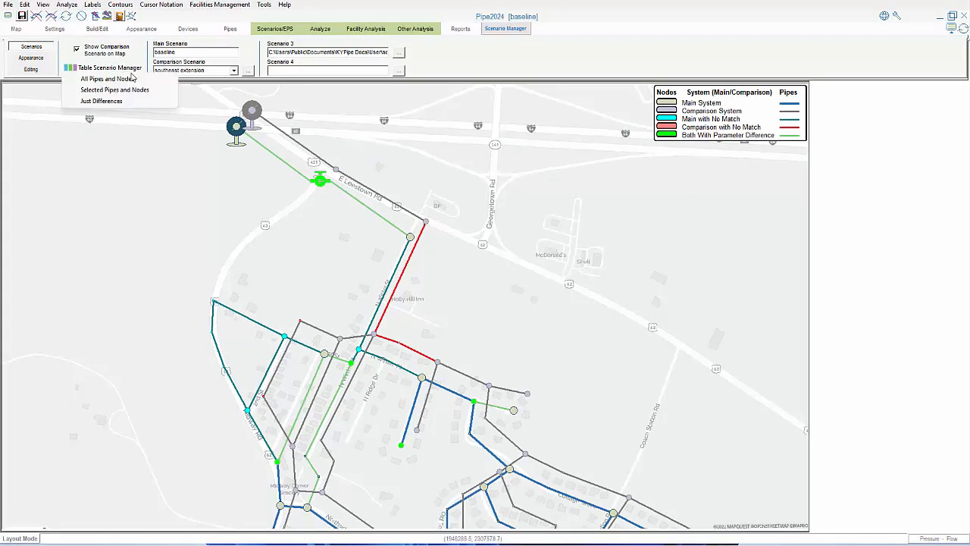
left_click(156, 81)
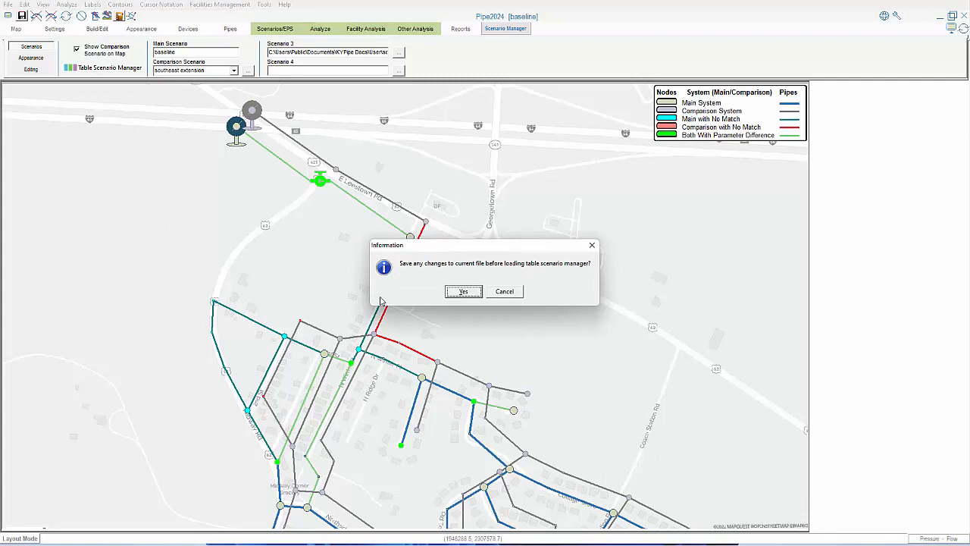
left_click(463, 292)
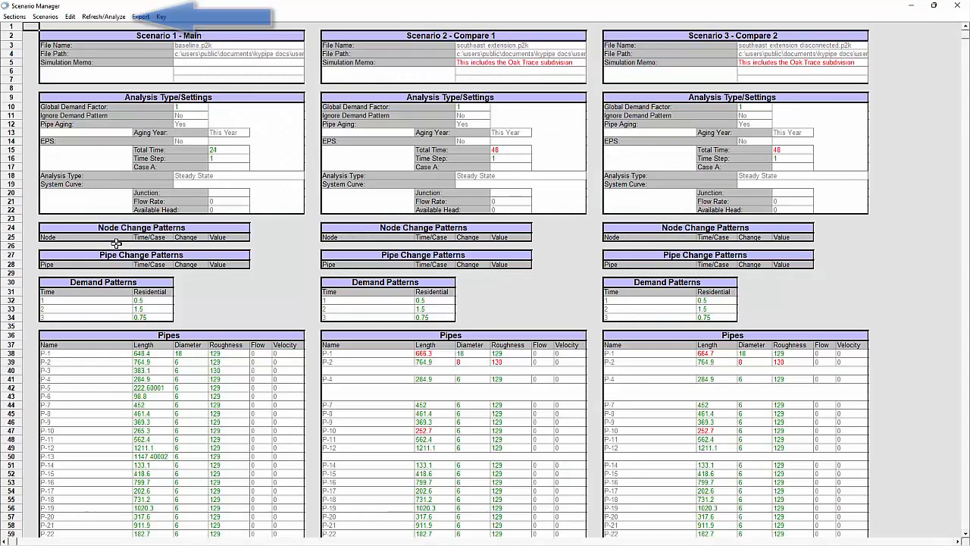
Step: Analyze all three scenarios, refresh the comparison table, and review the pipe and junction results
left_click(119, 18)
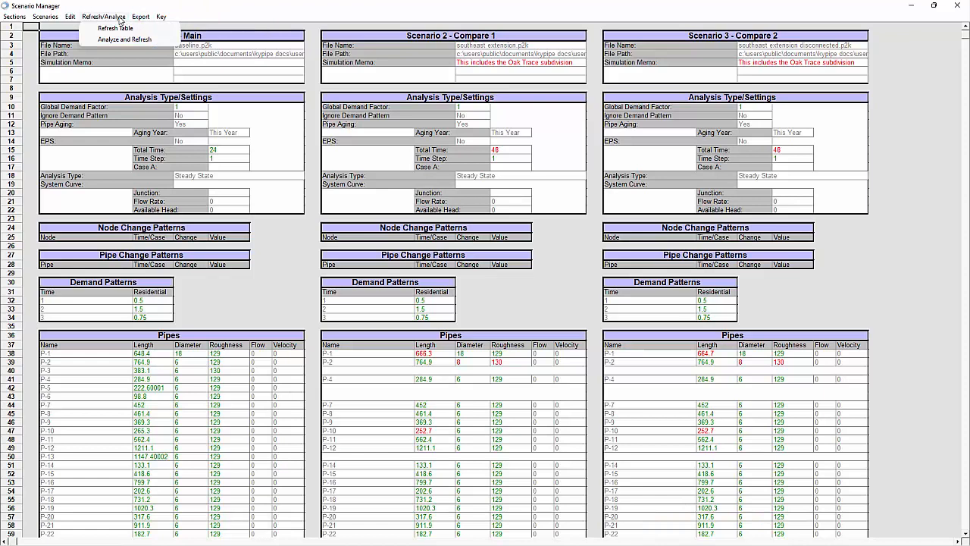
left_click(158, 39)
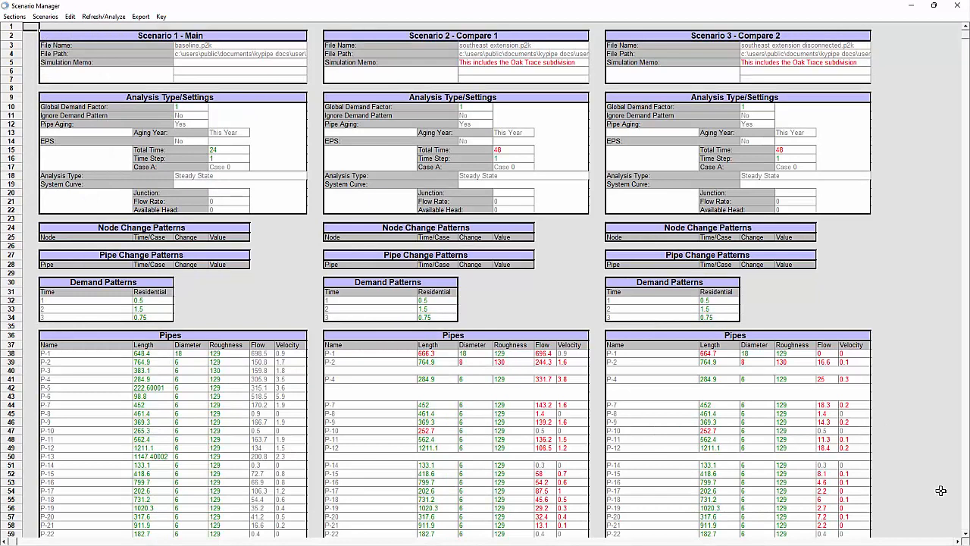
left_click(966, 536)
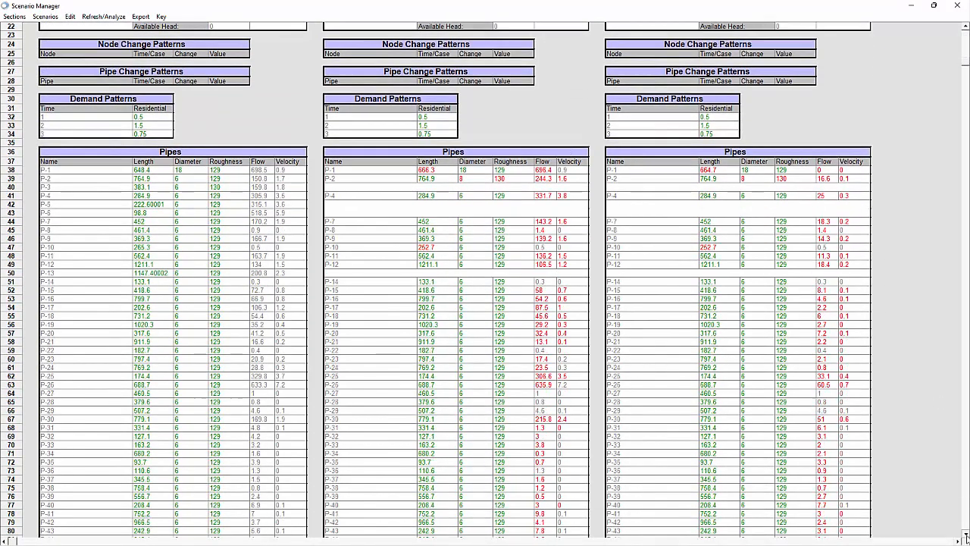
left_click_drag(966, 536, 957, 520)
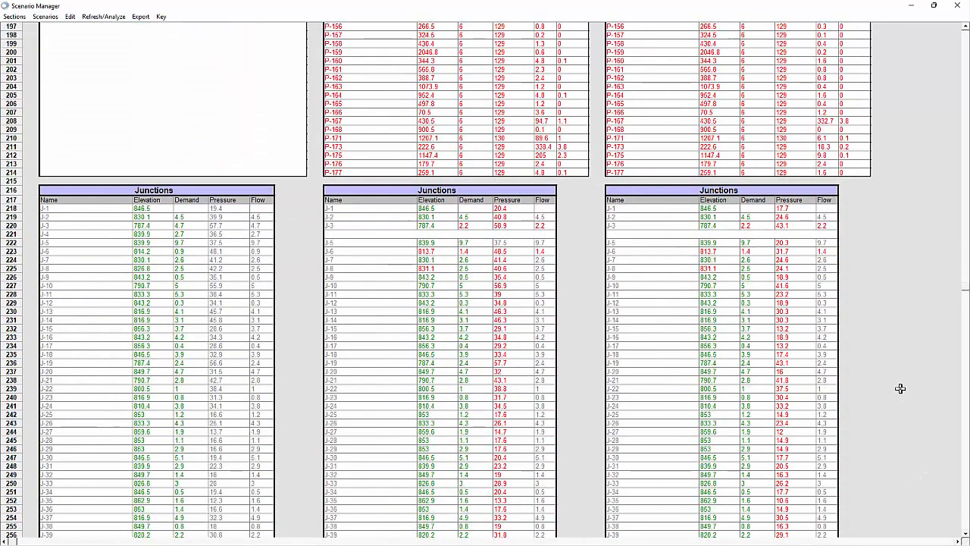
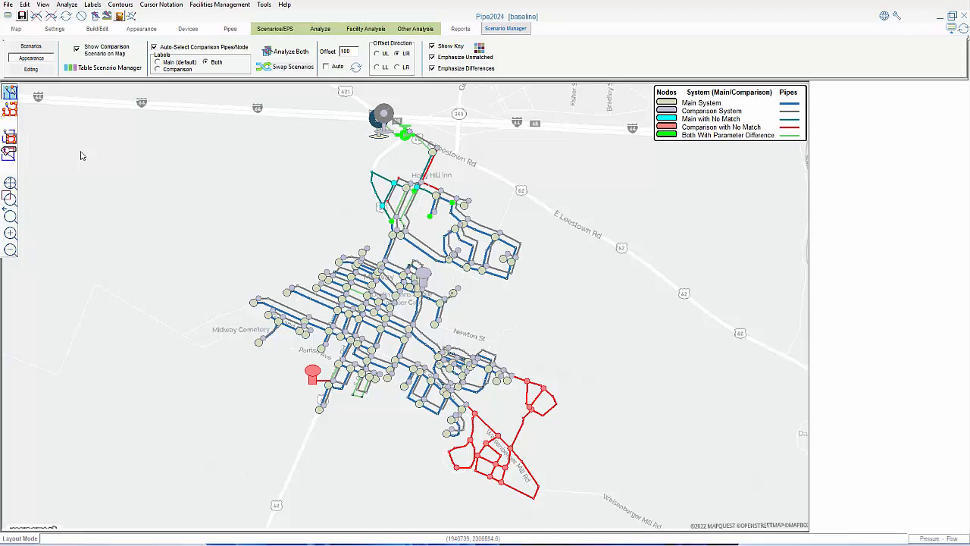
Step: Swap the main and comparison scenarios and start the main selections for pushing elements to the comparison system
left_click(284, 68)
left_click(458, 296)
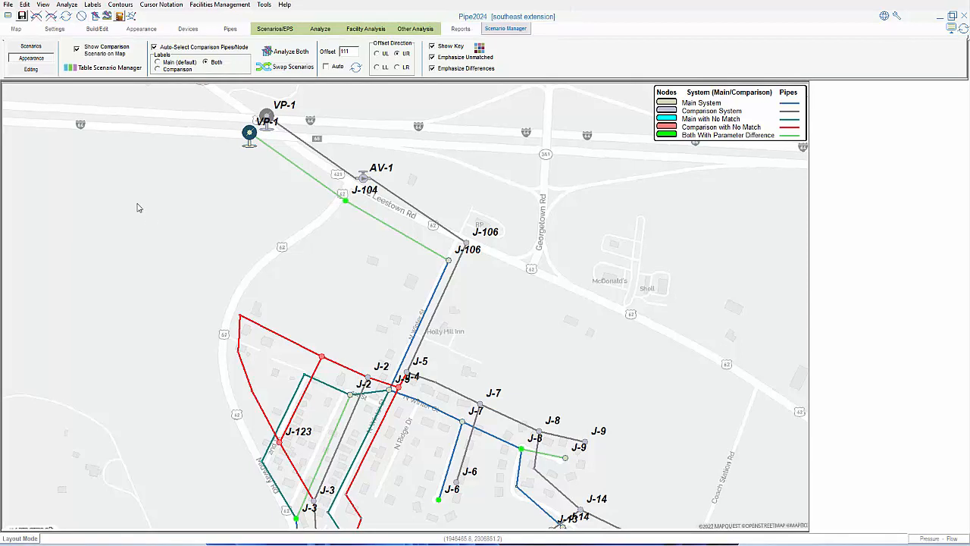
left_click(42, 71)
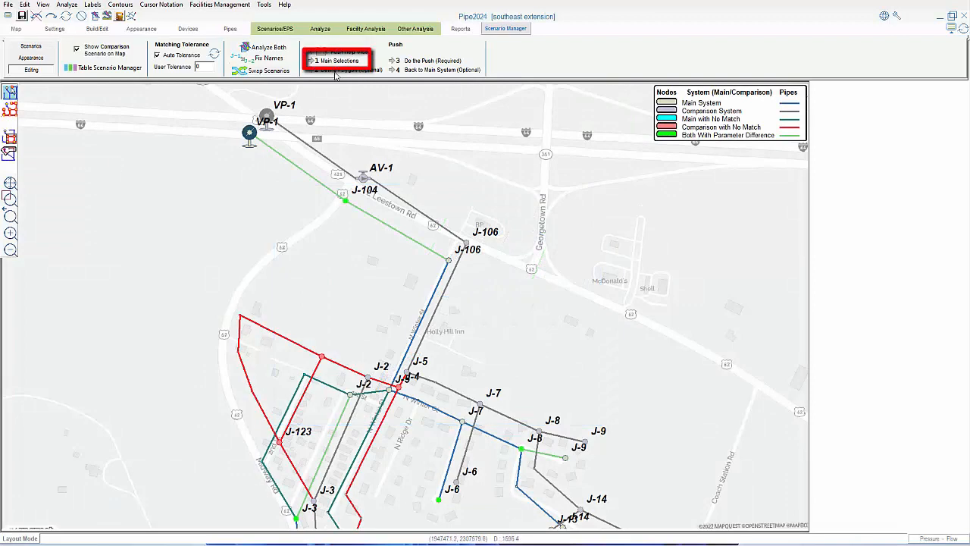
left_click(339, 61)
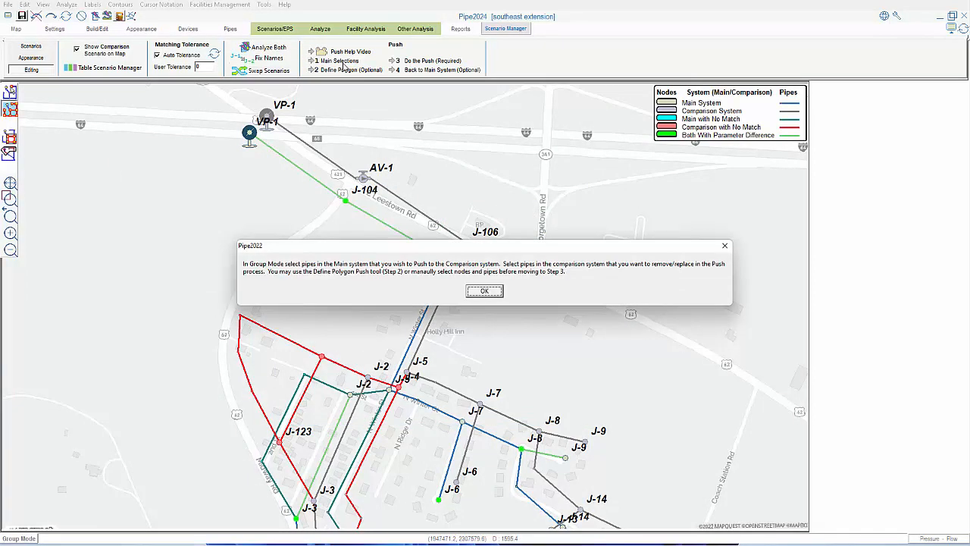
key("Return")
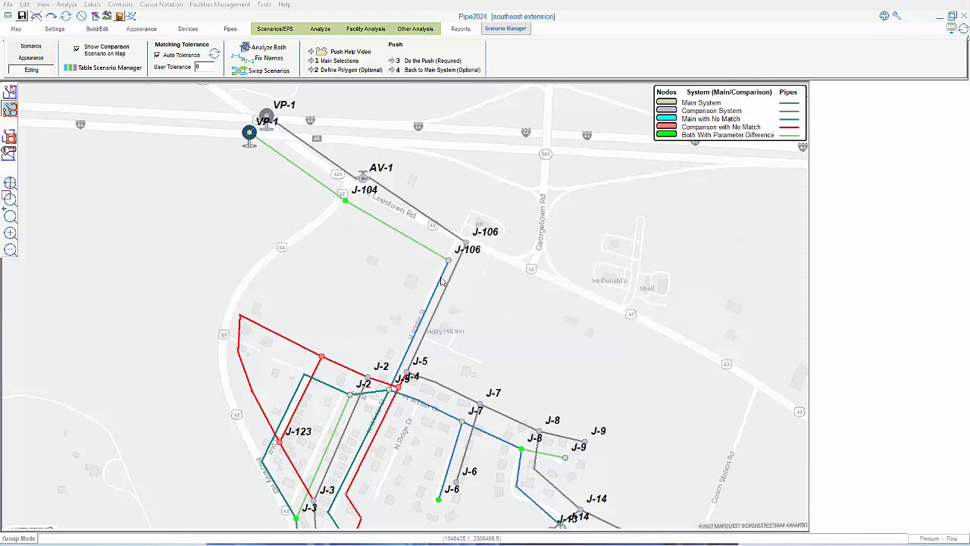
Step: Clear the current group selection and select pipe P-167 between junction J-86 and tank T-2 for the push
left_click(17, 30)
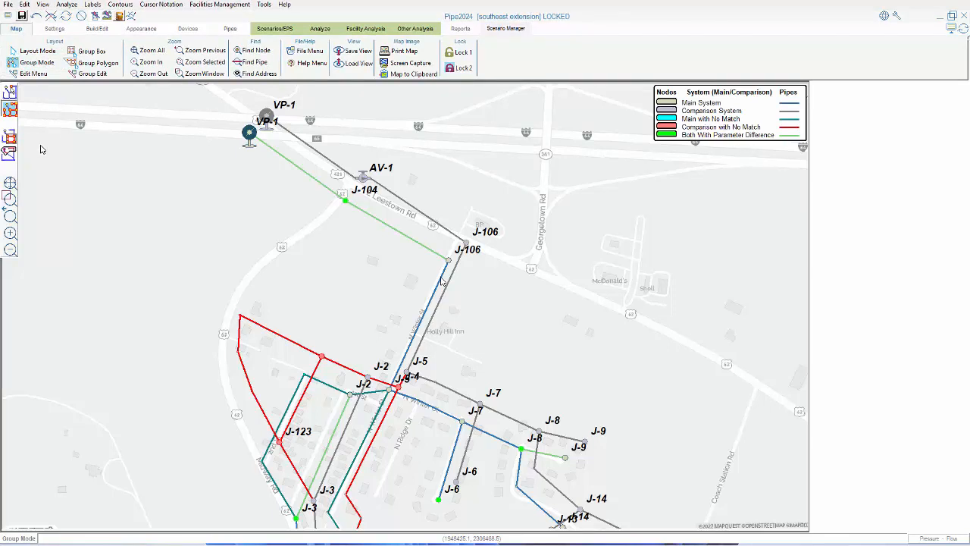
left_click(11, 183)
left_click(11, 199)
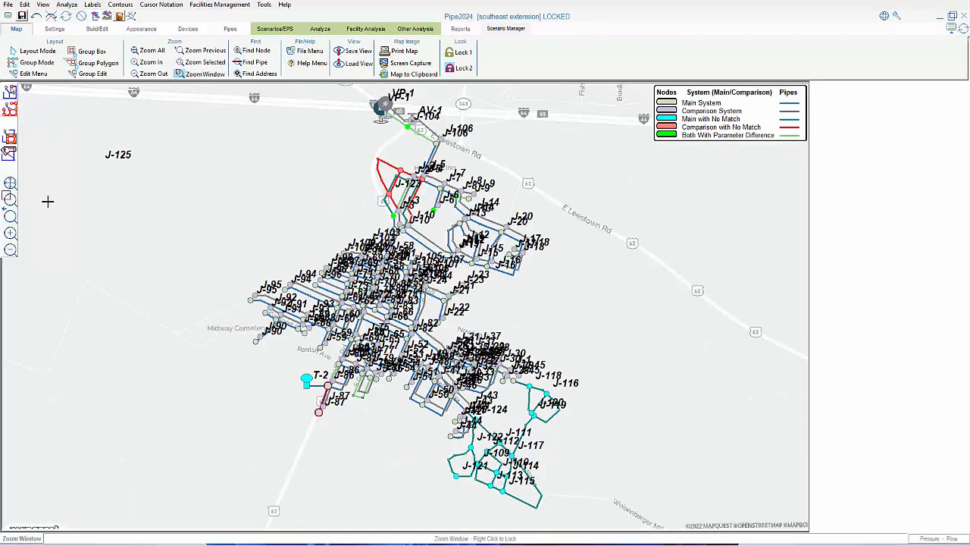
left_click_drag(238, 317, 416, 428)
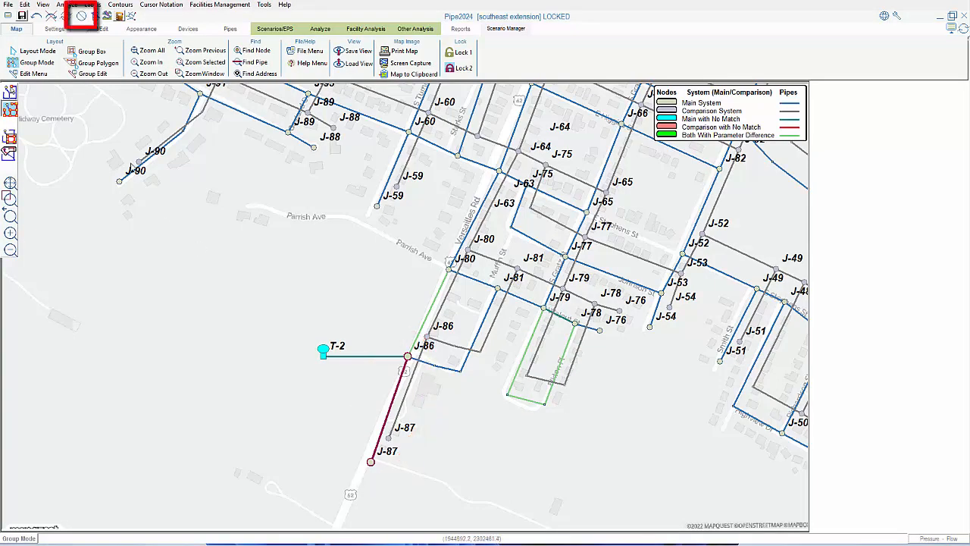
left_click(81, 17)
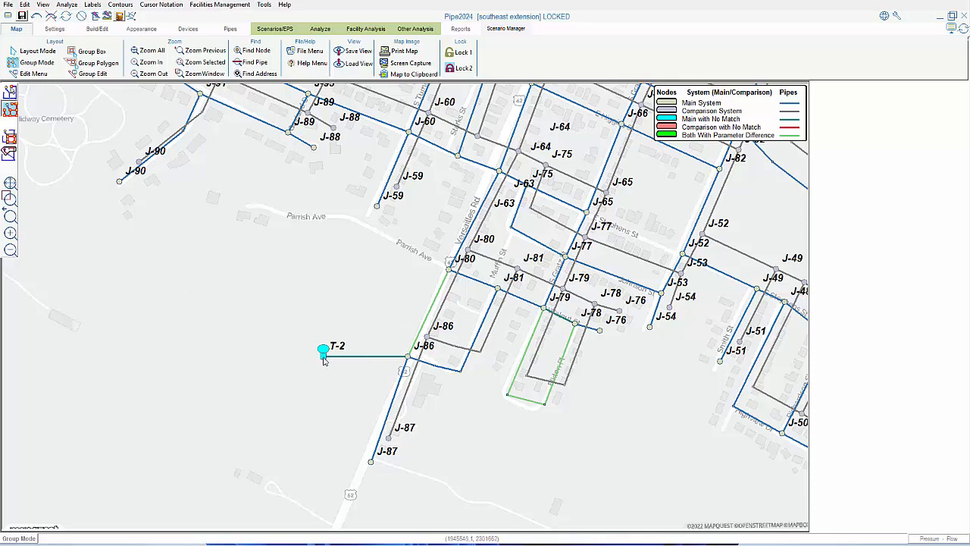
left_click(353, 359)
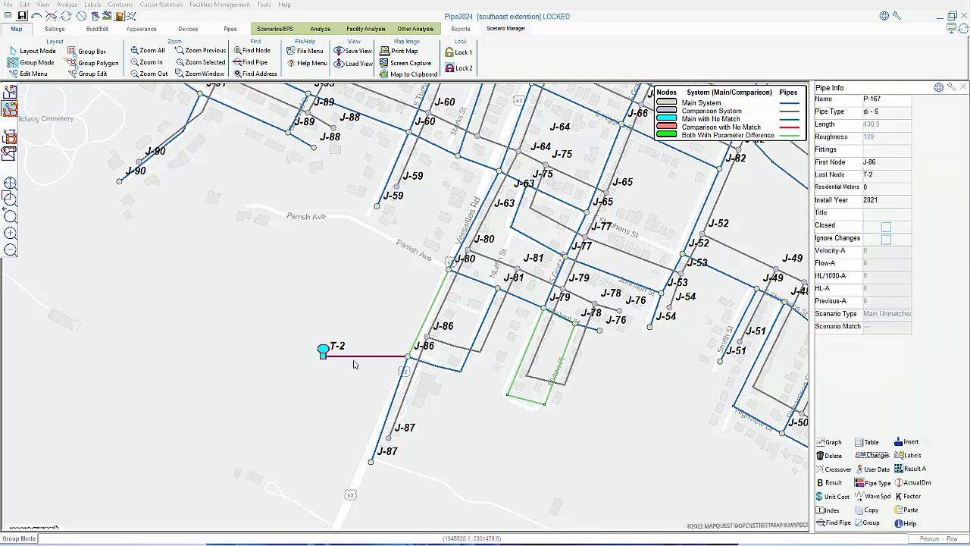
Step: Push the selected pipe and tank into the comparison system, save those changes, and return to the main system
left_click(506, 30)
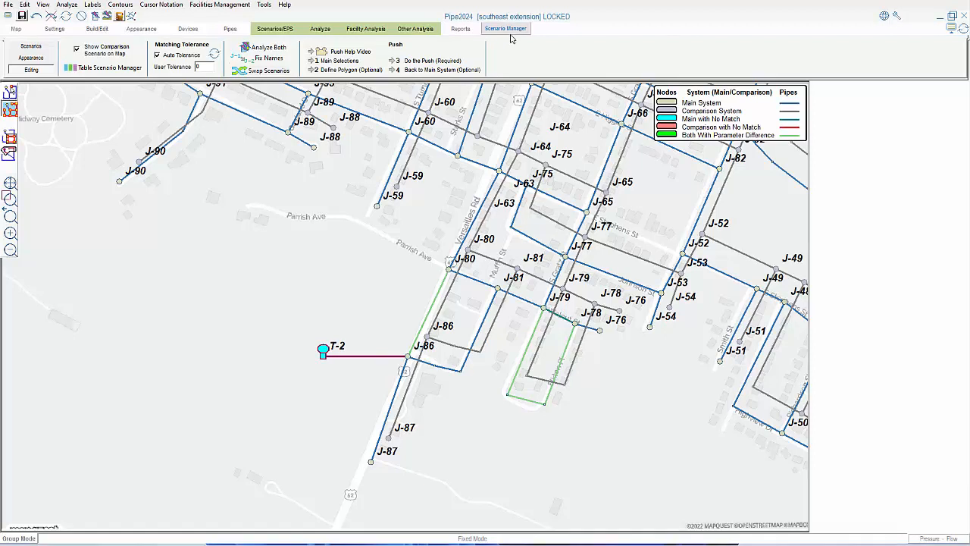
left_click(408, 63)
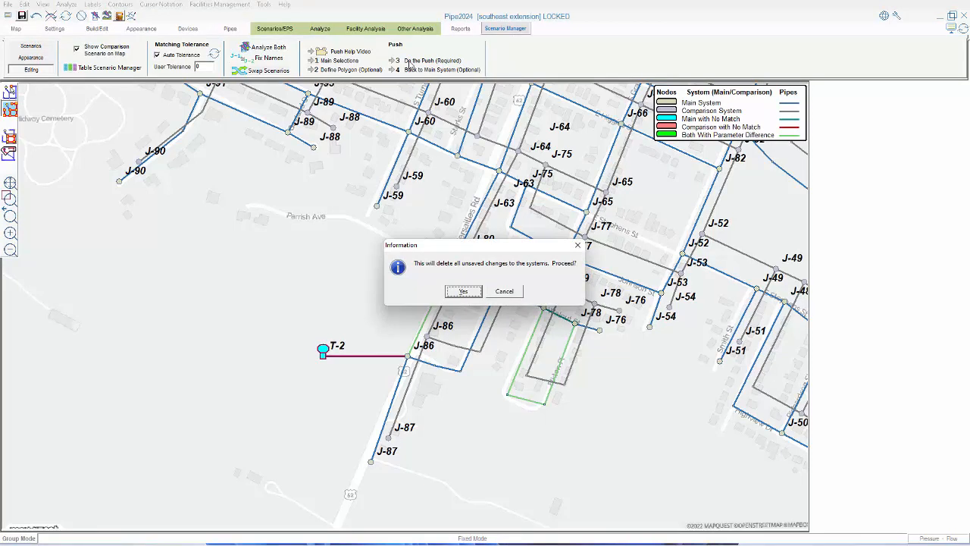
left_click(471, 293)
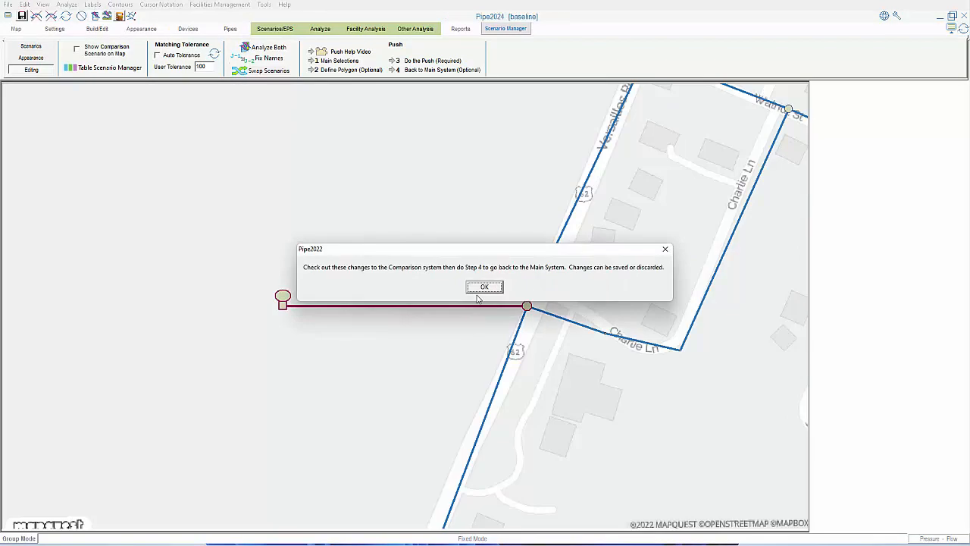
left_click(488, 289)
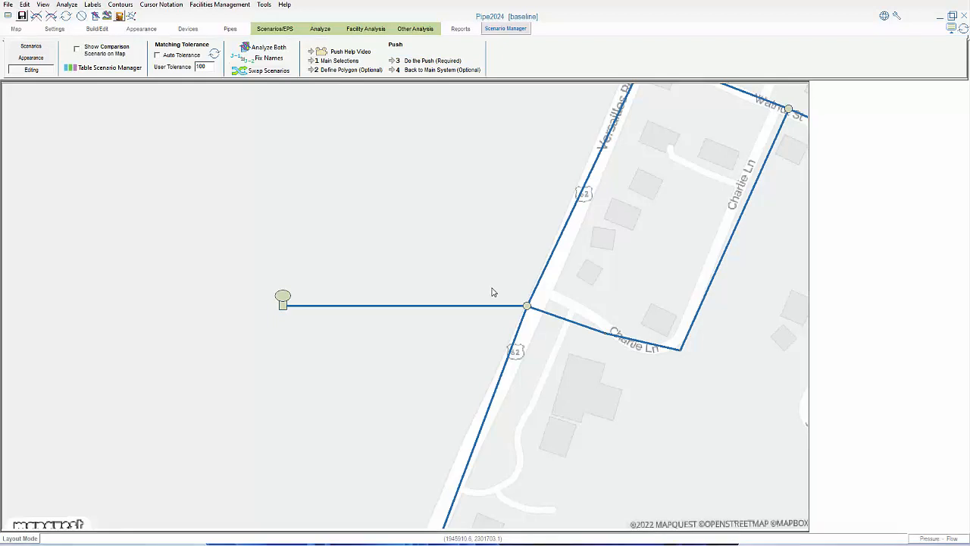
left_click(418, 69)
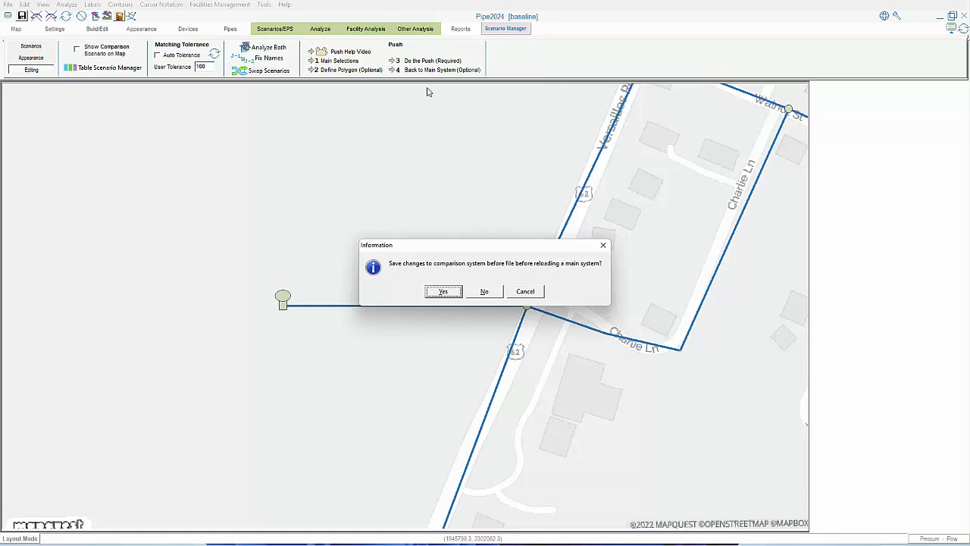
left_click(448, 292)
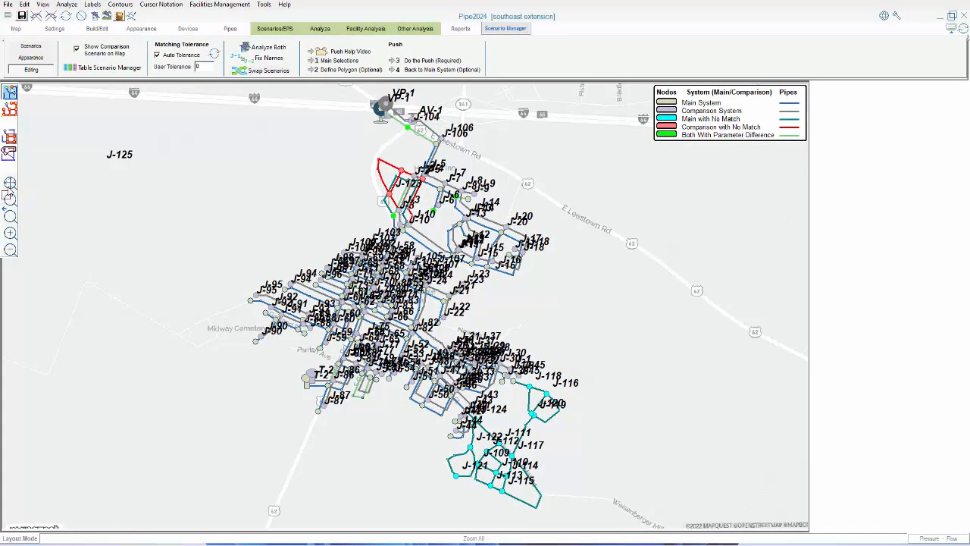
Step: Group-select the unmatched southeast extension pipes and nodes with a polygon around them, and clear the selection
left_click(10, 198)
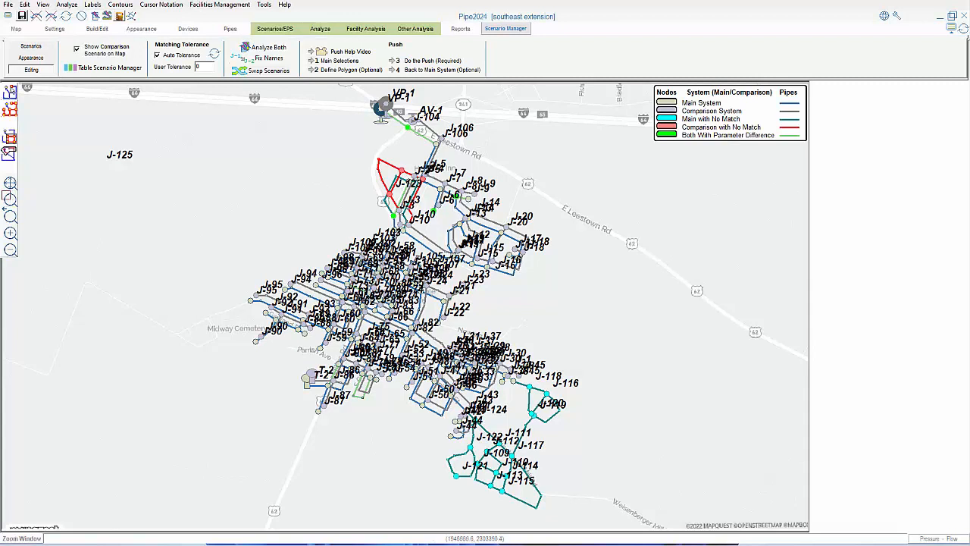
left_click_drag(363, 299, 591, 523)
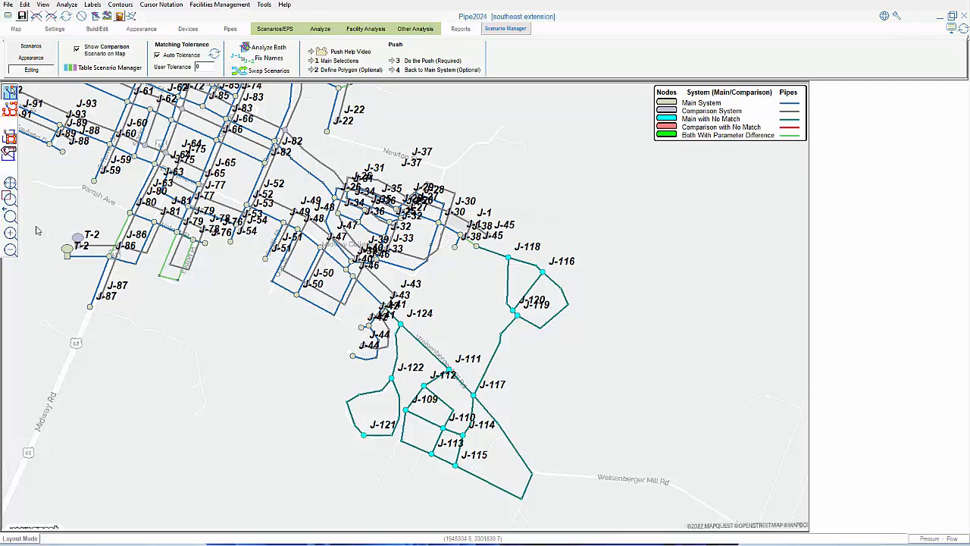
left_click(9, 153)
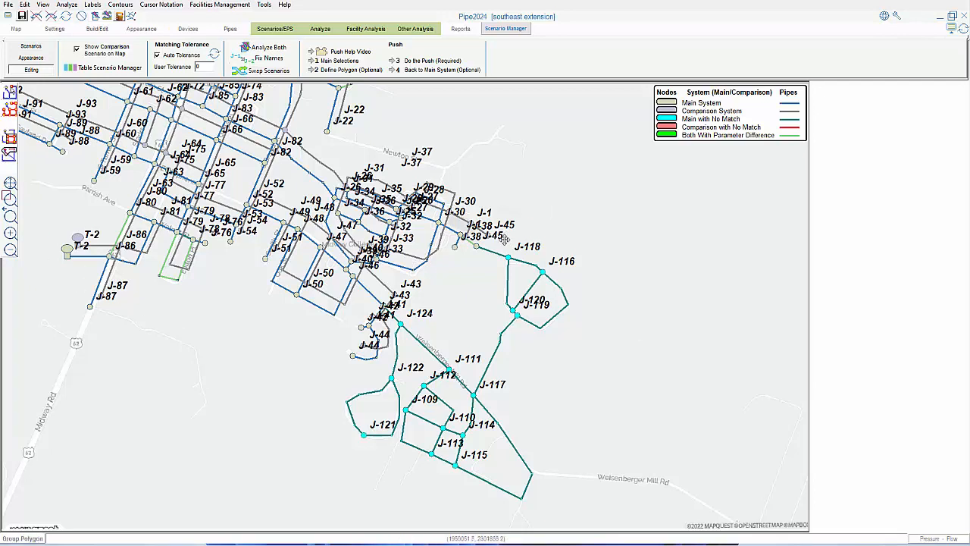
left_click(542, 217)
left_click(466, 248)
left_click(447, 323)
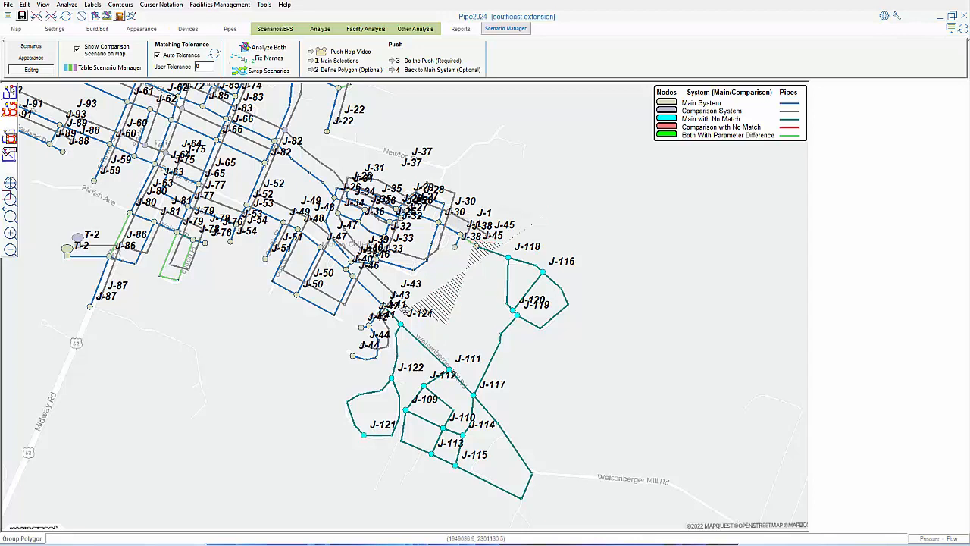
left_click(406, 312)
left_click(389, 354)
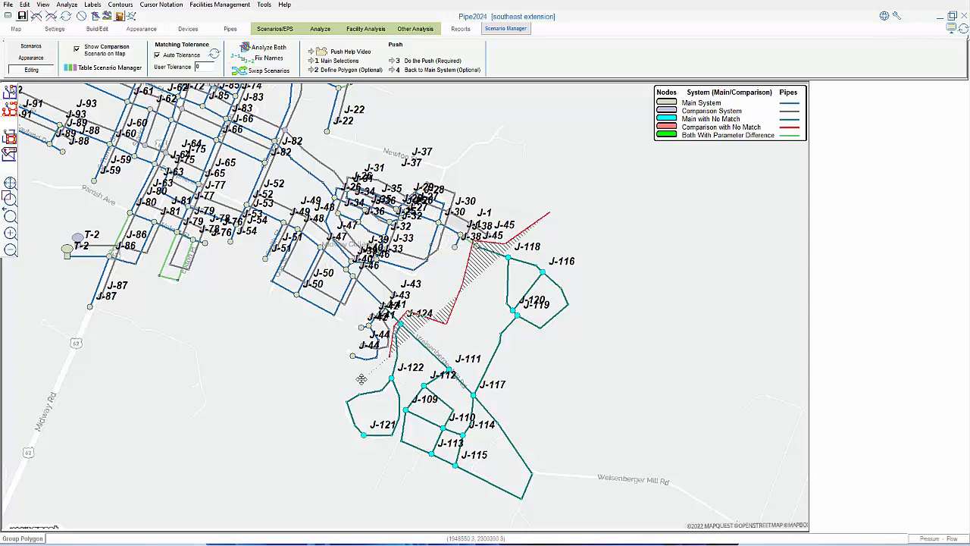
left_click(320, 401)
left_click(459, 512)
left_click(562, 506)
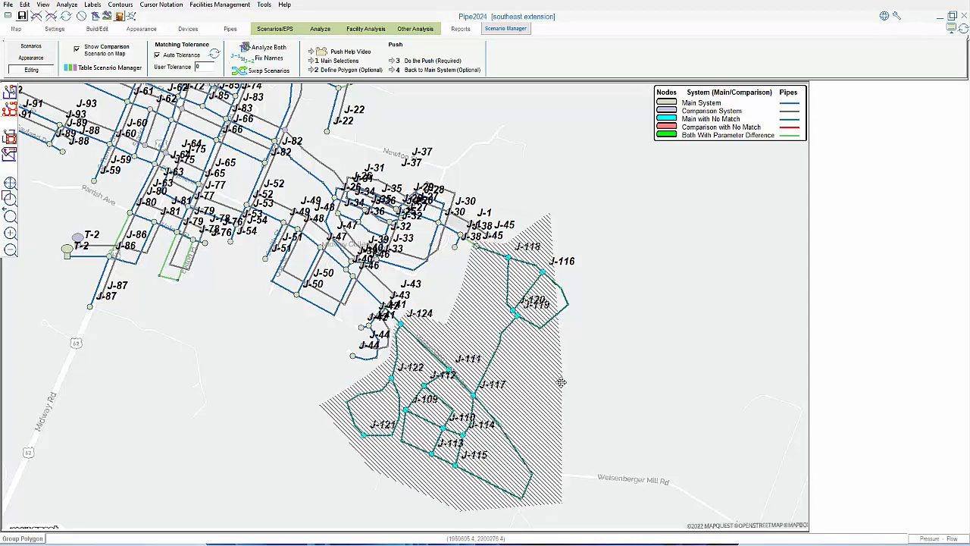
double_click(562, 382)
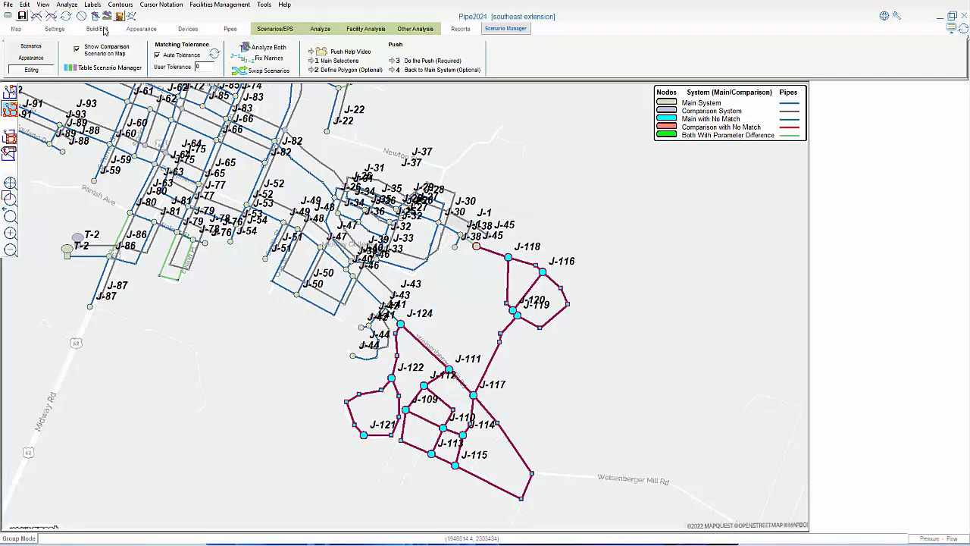
left_click(82, 17)
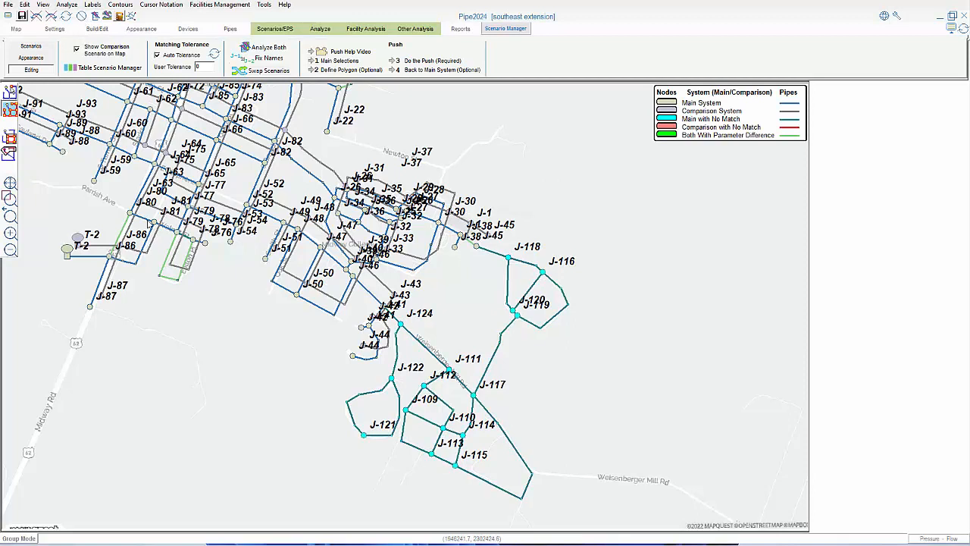
Step: Group-select main pipe P-62 with its end nodes J-48 and J-50, plus their counterparts in the comparison system
left_click(12, 199)
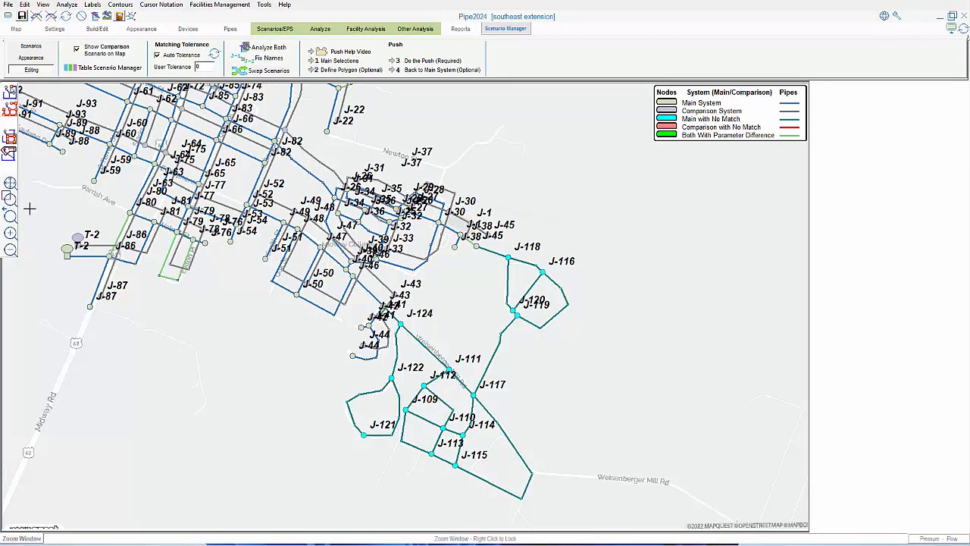
left_click_drag(240, 192, 360, 327)
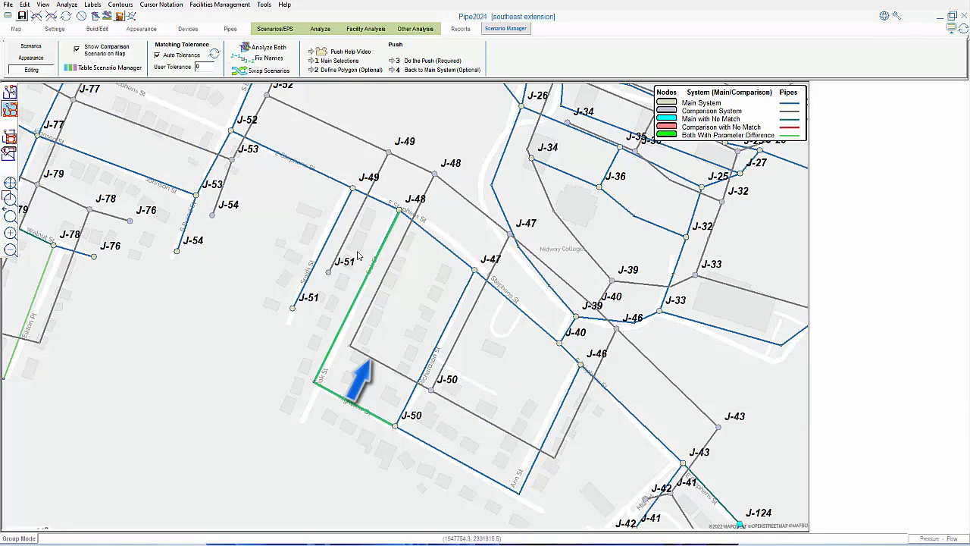
left_click(377, 266)
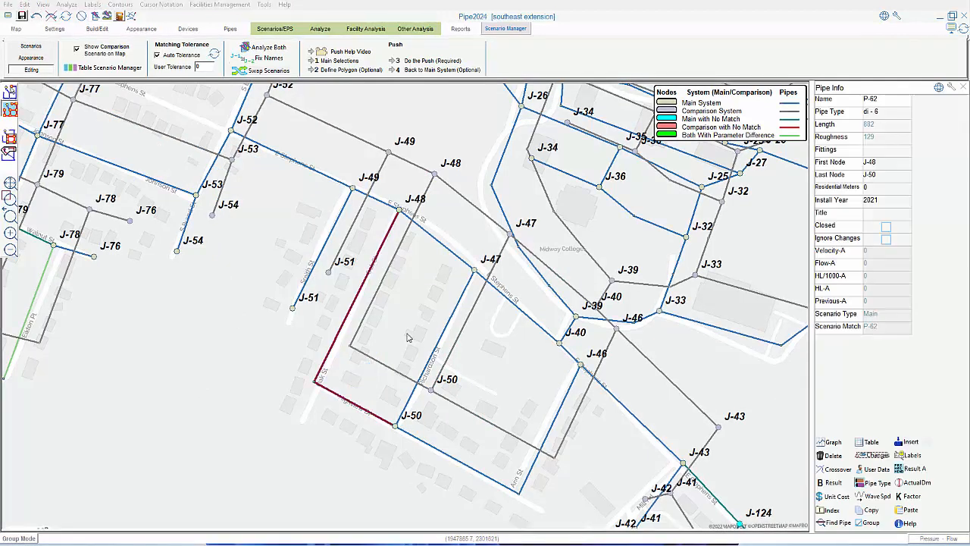
left_click(395, 426)
left_click(400, 210)
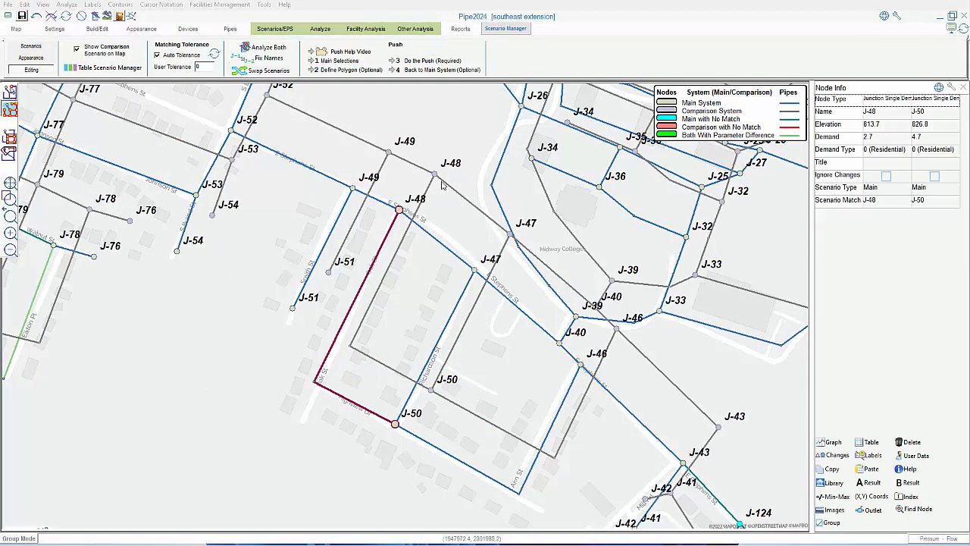
left_click(408, 237)
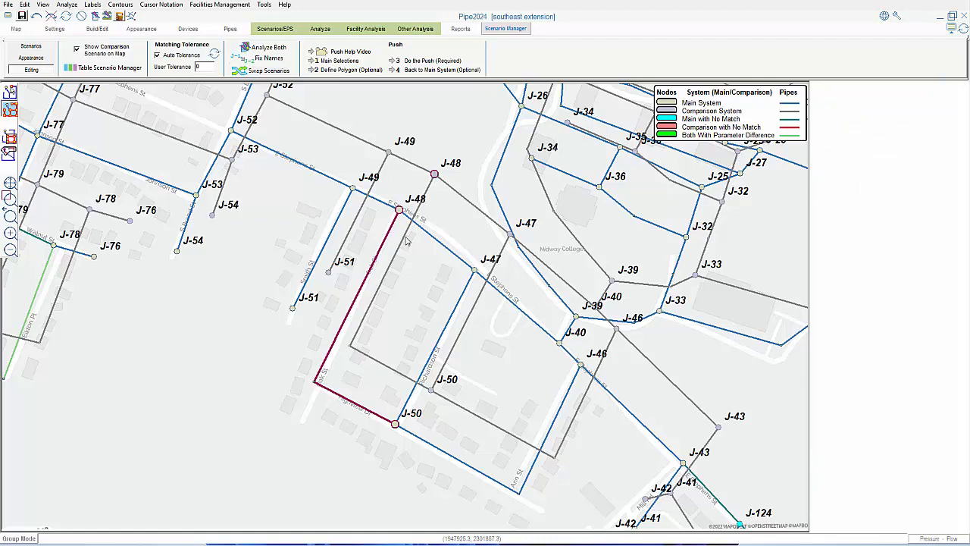
left_click(432, 391)
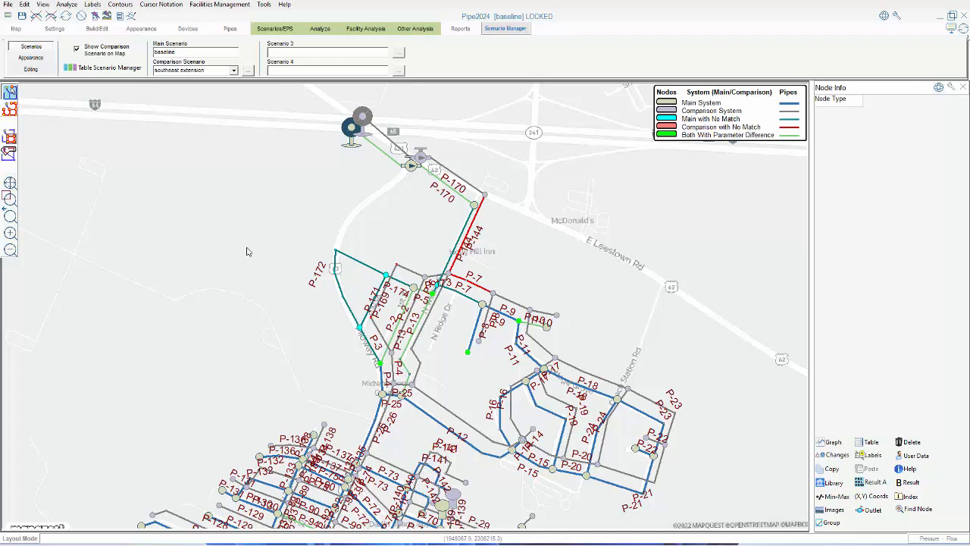
Step: Select active valve AV-1 in both systems and turn off the comparison scenario display on the map
left_click(413, 166)
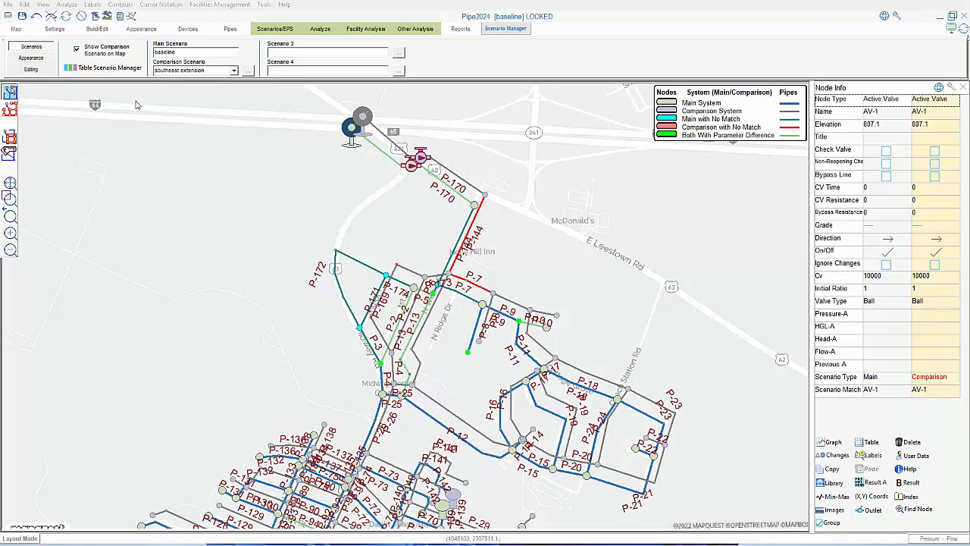
left_click(77, 50)
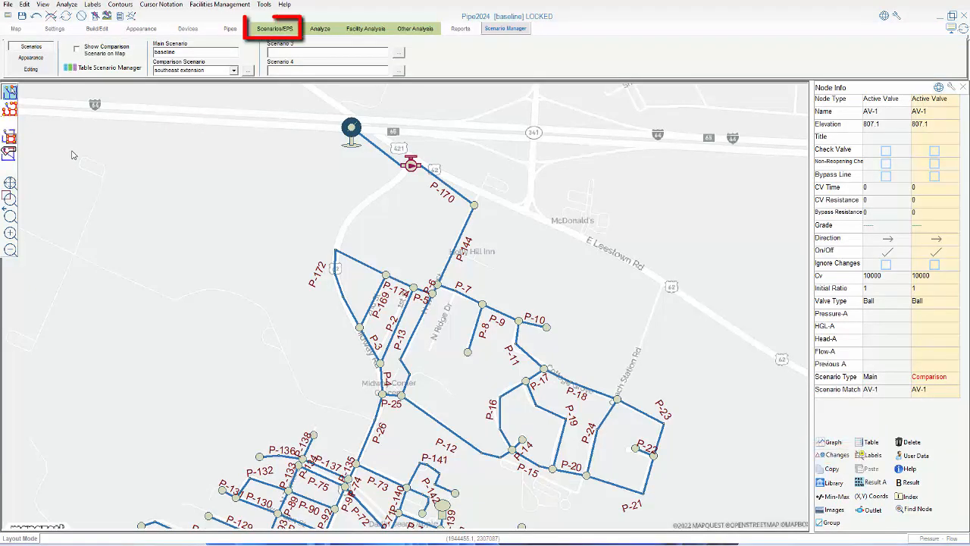
Step: Add a node change for active valve AV-1 in case 1, a Ratio change with value 1.0
left_click(269, 30)
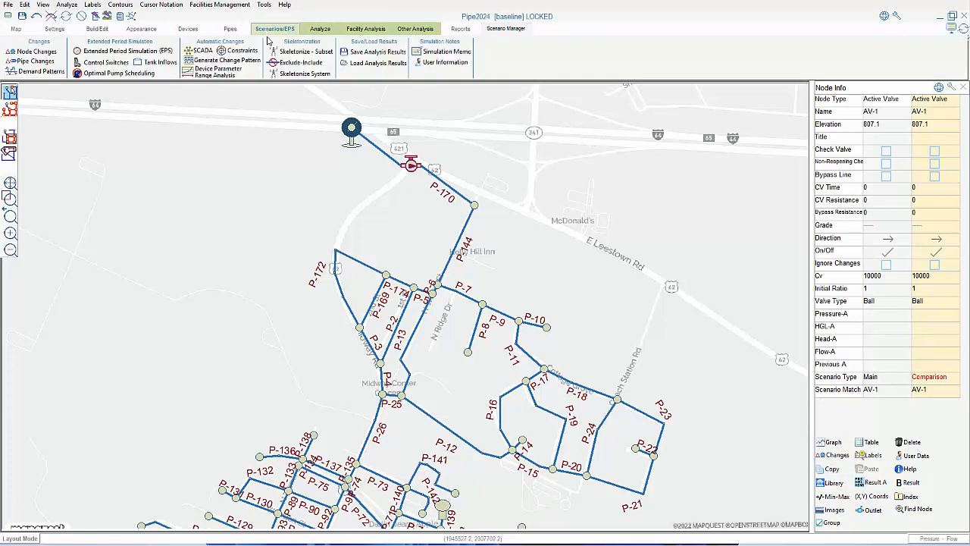
left_click(51, 52)
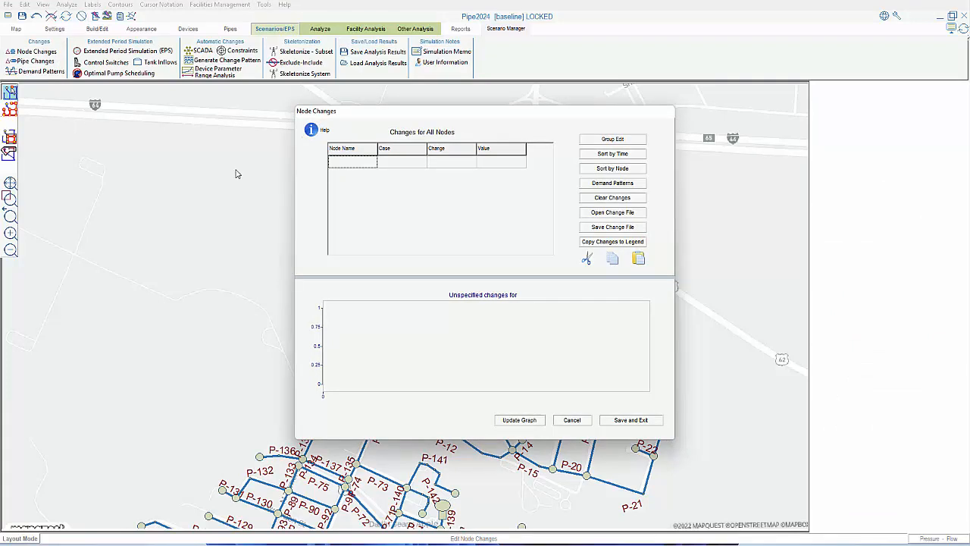
left_click(345, 163)
type("a")
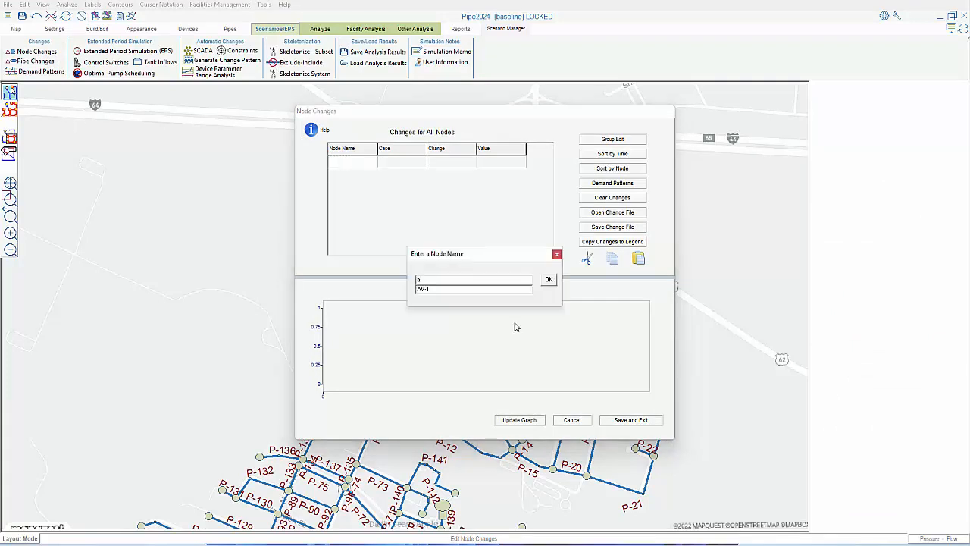
left_click(451, 289)
left_click(407, 166)
left_click(407, 163)
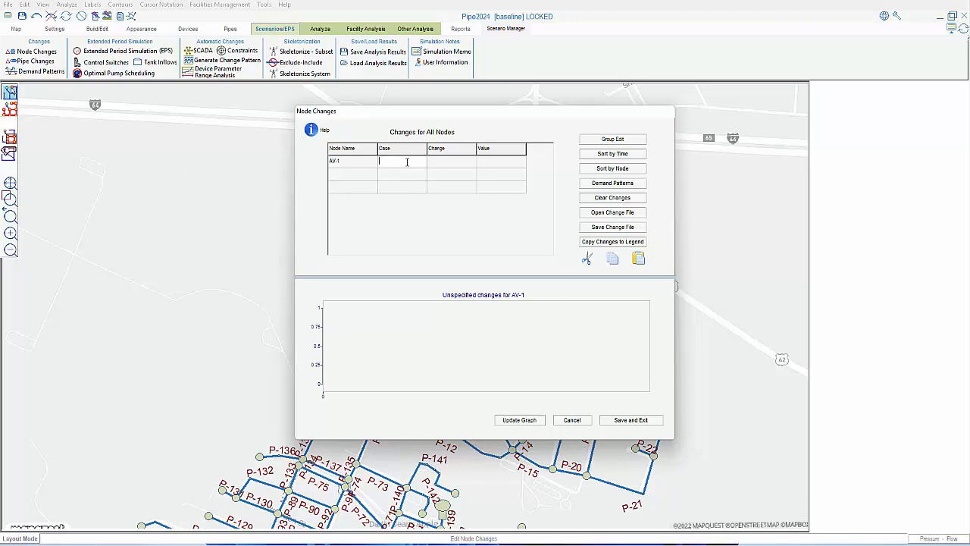
type("1")
left_click(455, 166)
left_click(458, 162)
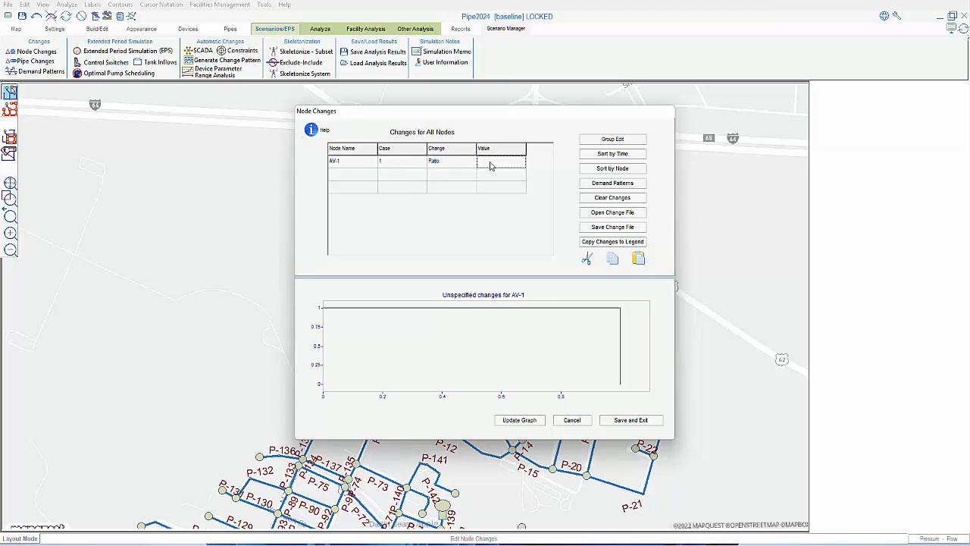
left_click(491, 163)
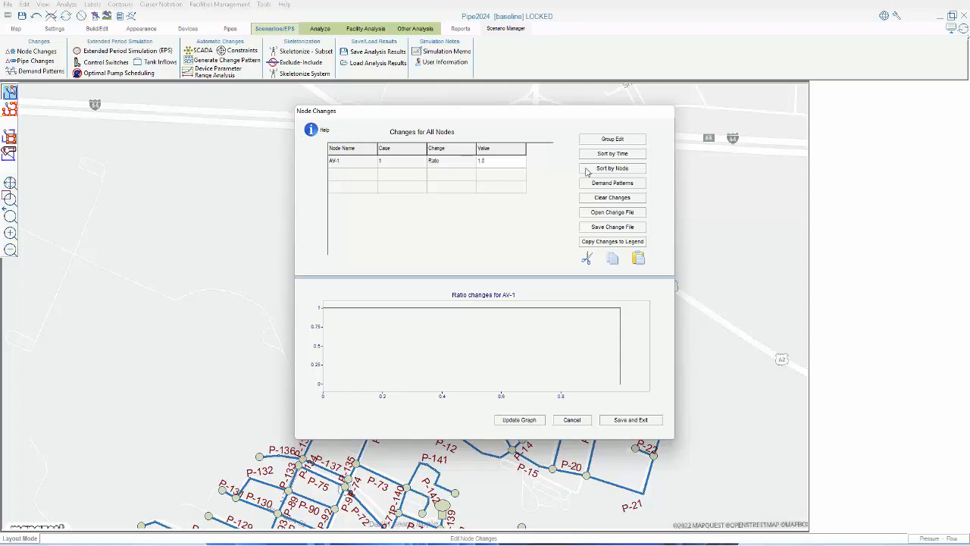
Step: Add a second node change for AV-1 in case 2, a Ratio change with value 0.5
left_click(355, 179)
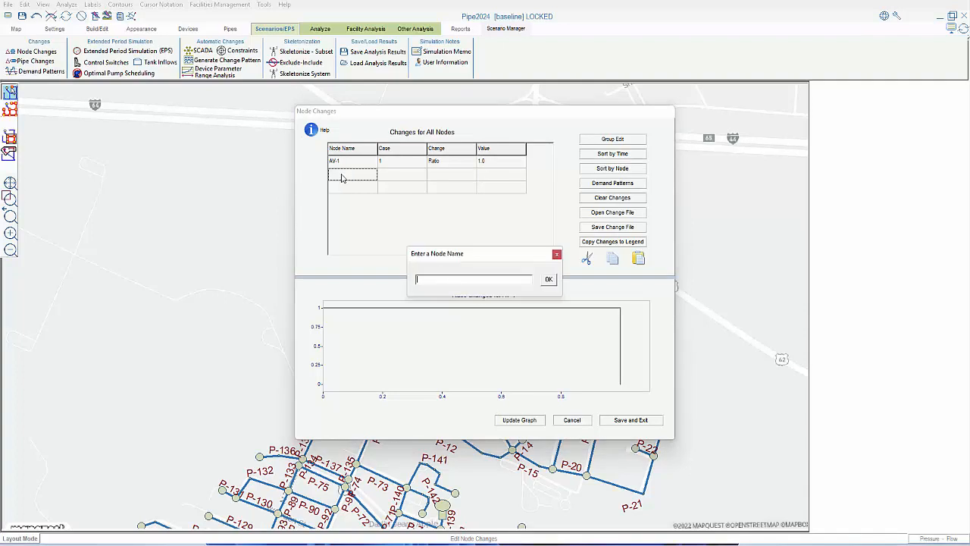
type("a")
left_click(426, 290)
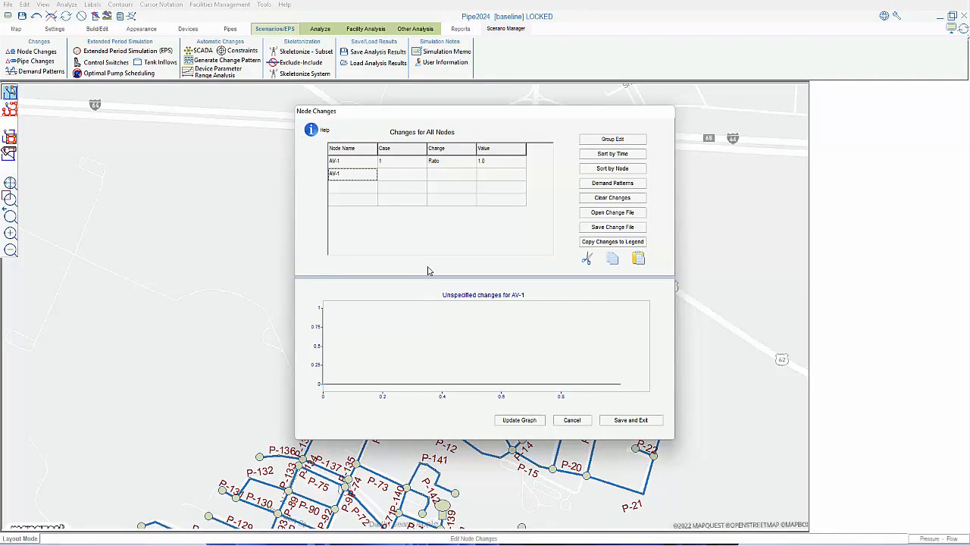
left_click(389, 174)
type("2")
left_click(436, 176)
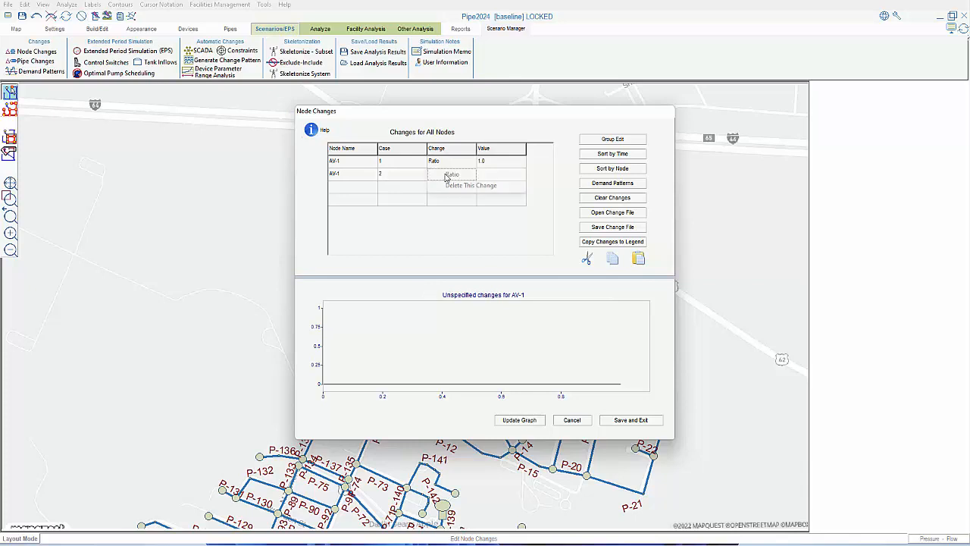
left_click(453, 178)
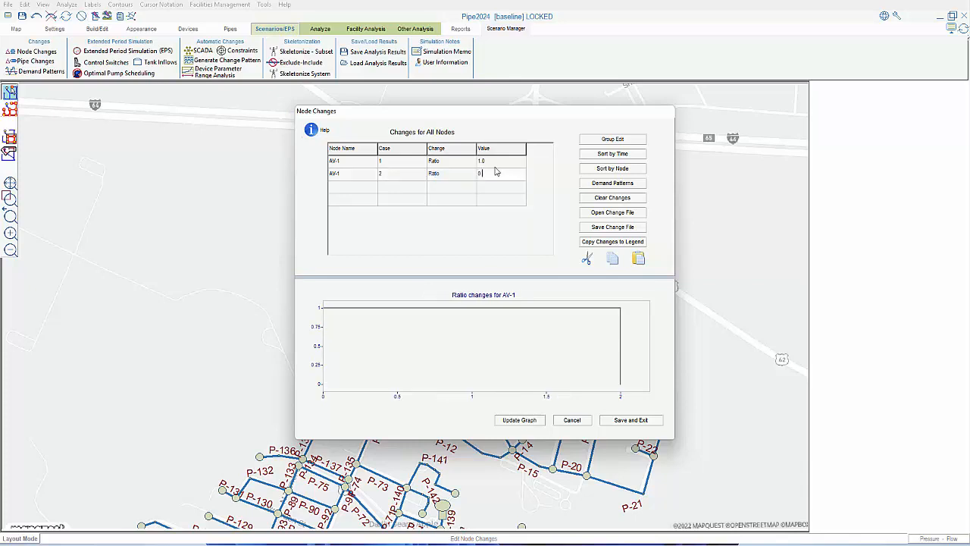
Step: Add a third node change for AV-1 in case 3, a Ratio change with value 0
left_click(345, 188)
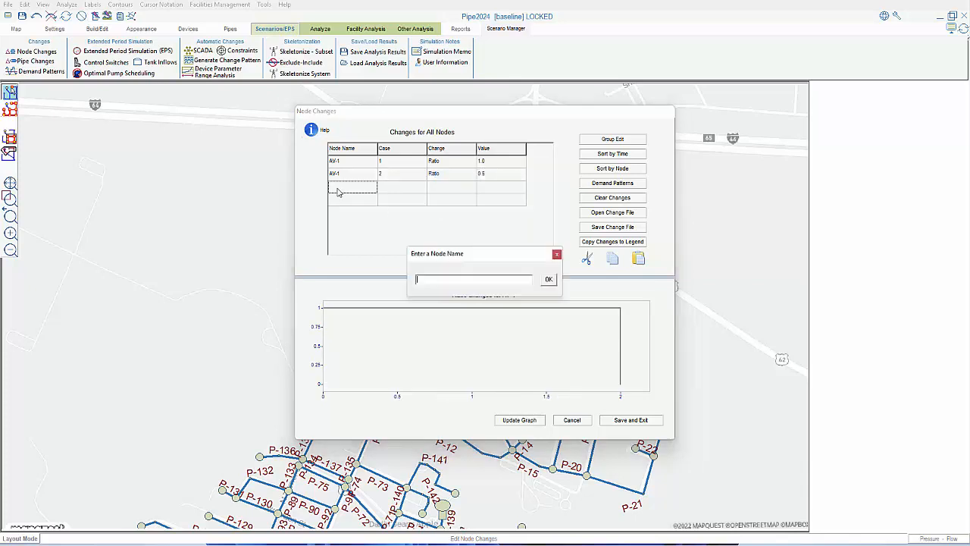
type("a")
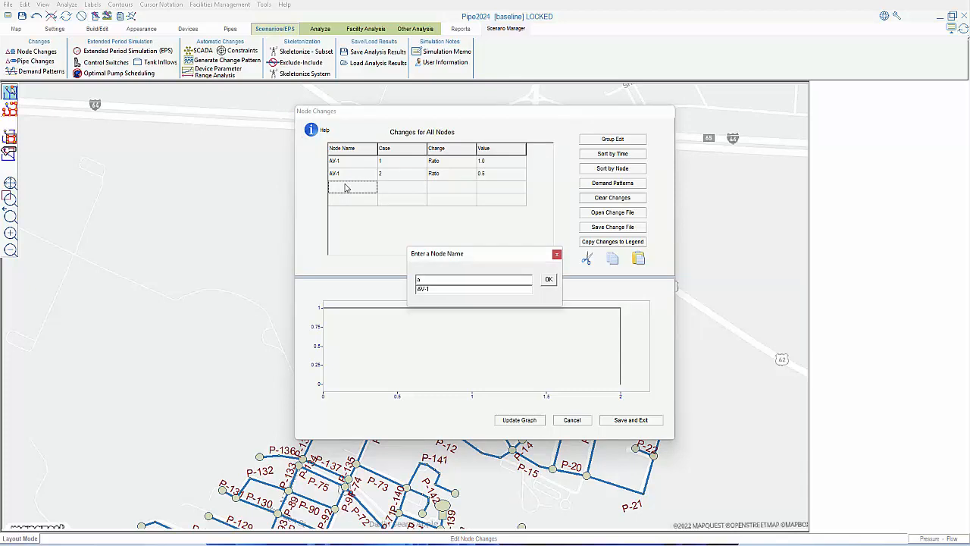
left_click(423, 289)
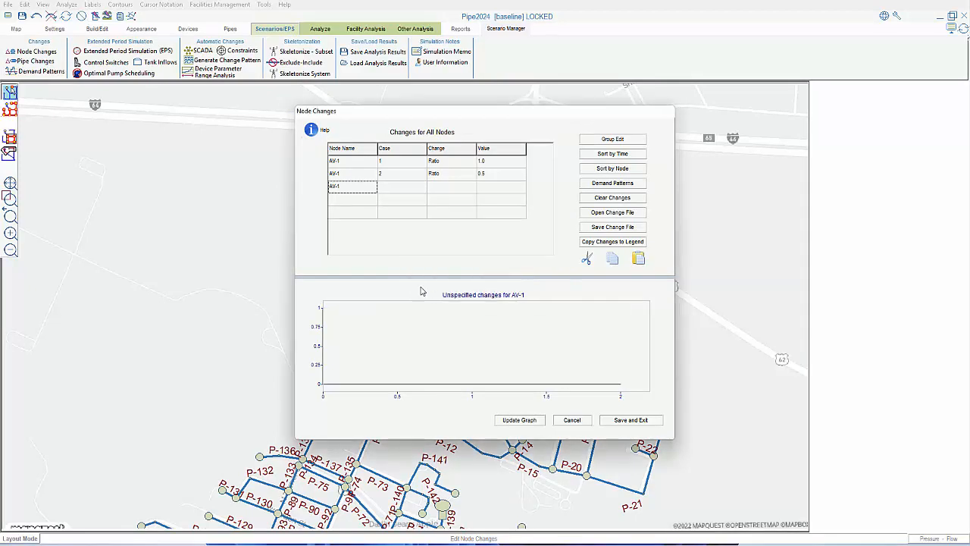
left_click(389, 190)
left_click(392, 187)
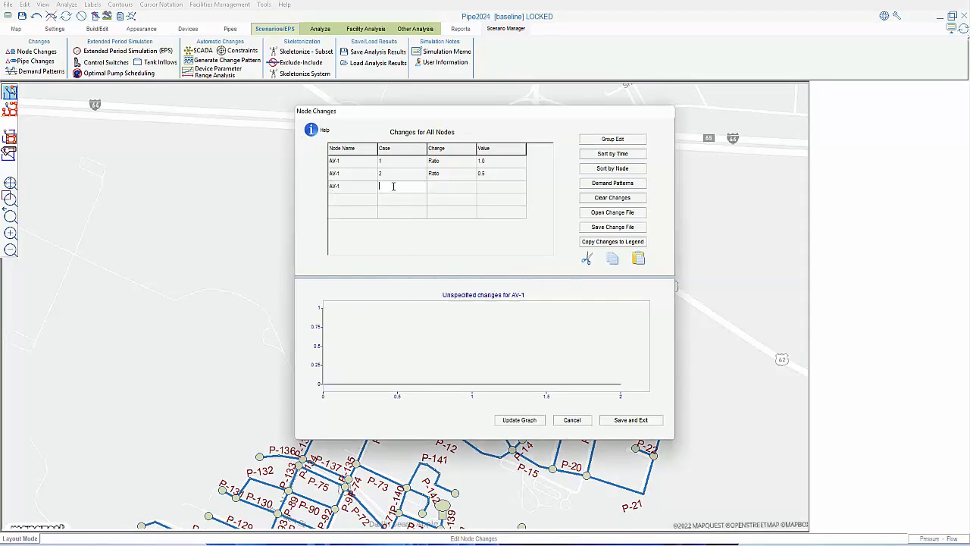
left_click(438, 191)
left_click(447, 186)
left_click(498, 187)
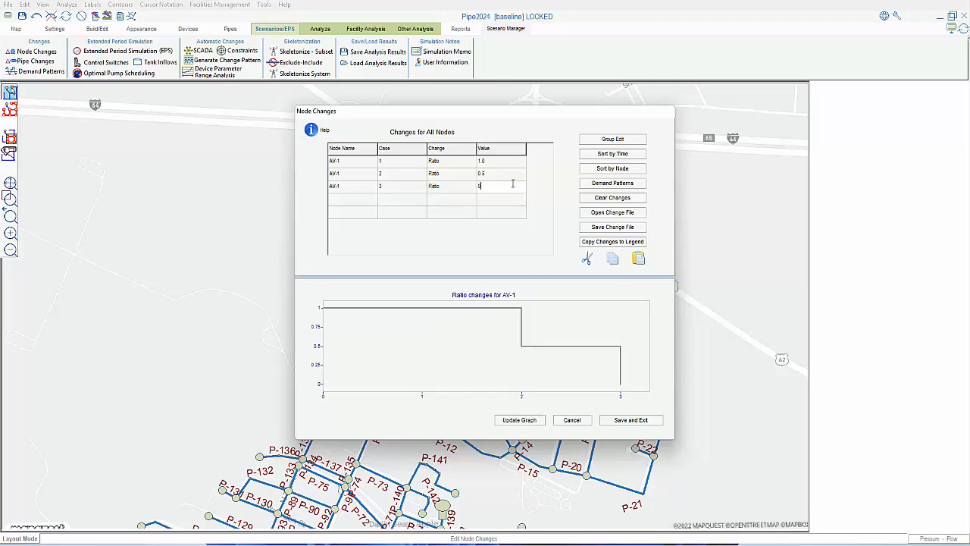
key("Return")
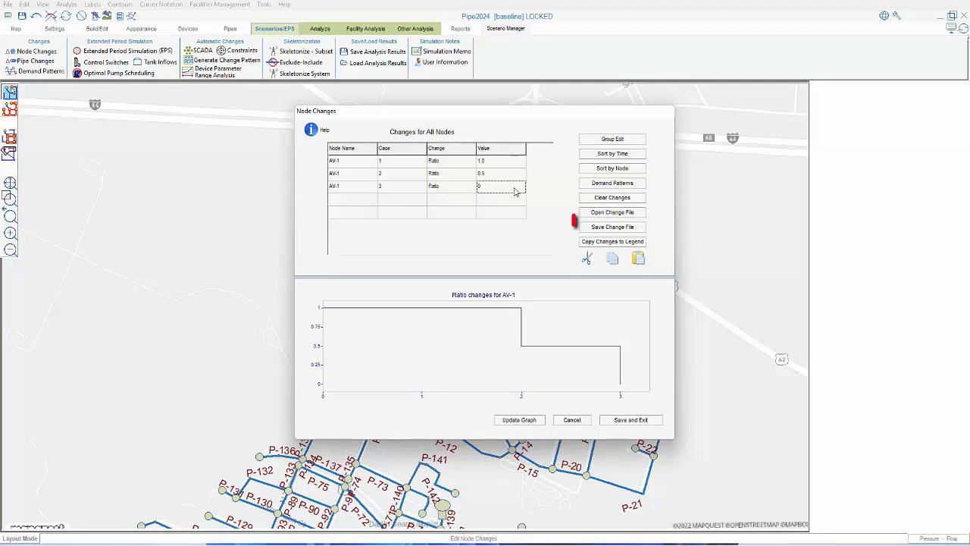
Step: Save the valve changes as the change file "supply system valve changes.chp", then save and close the node changes
left_click(613, 227)
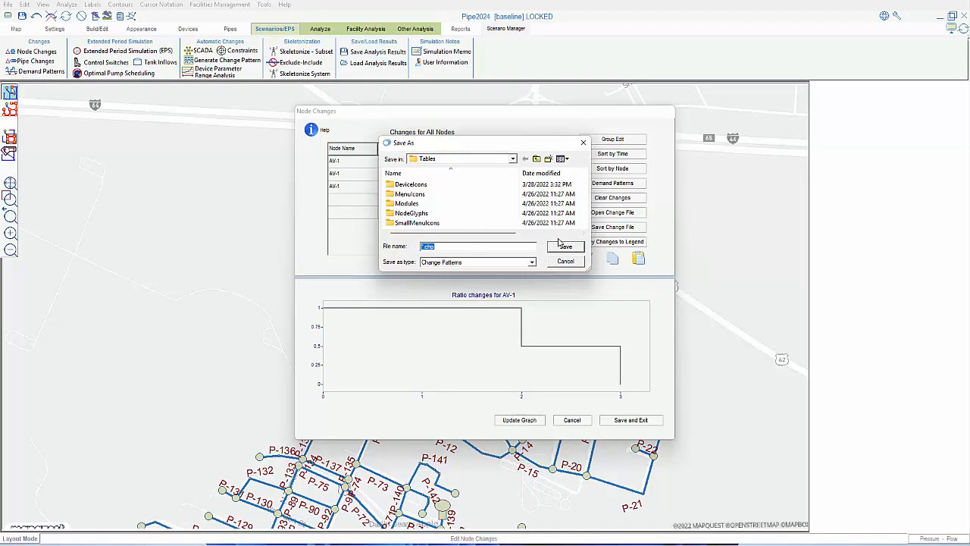
key("Left")
key("Left")
key("Left")
left_click(567, 248)
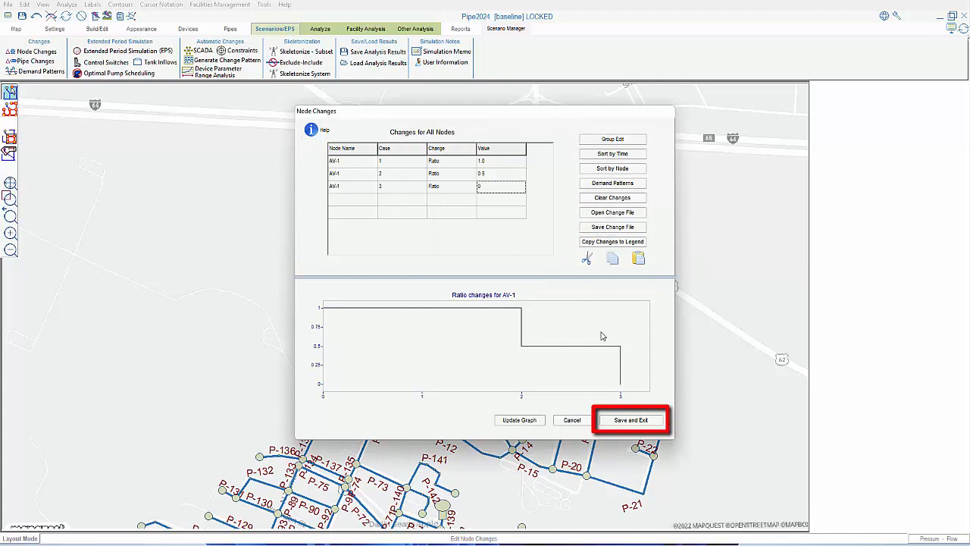
left_click(632, 420)
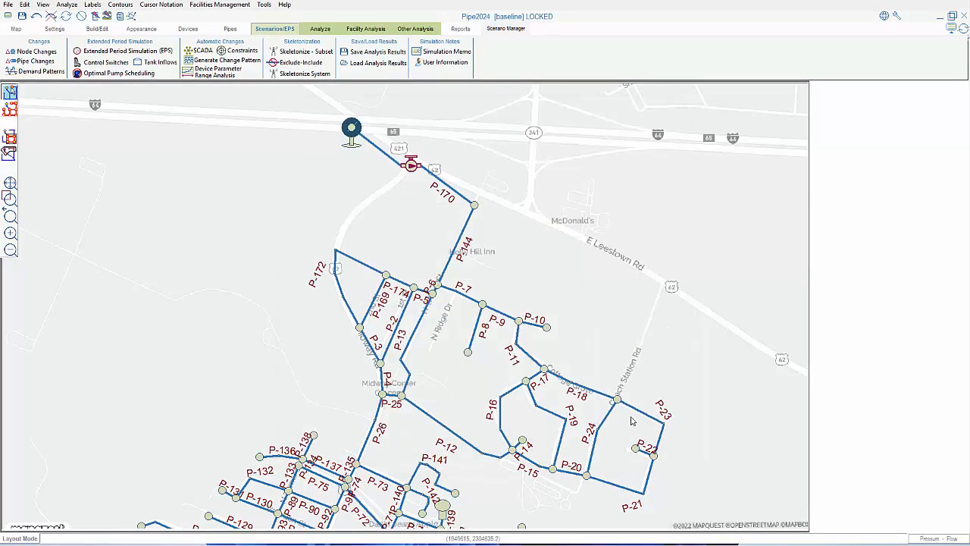
Step: Save the baseline model and open the recent file southeast extension.p2k, declining to save the current file again
left_click(22, 16)
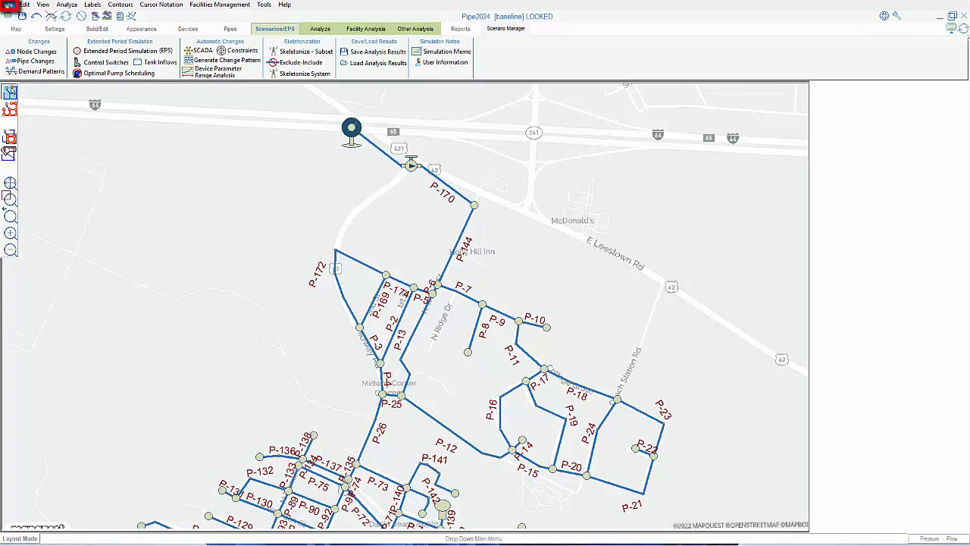
left_click(9, 5)
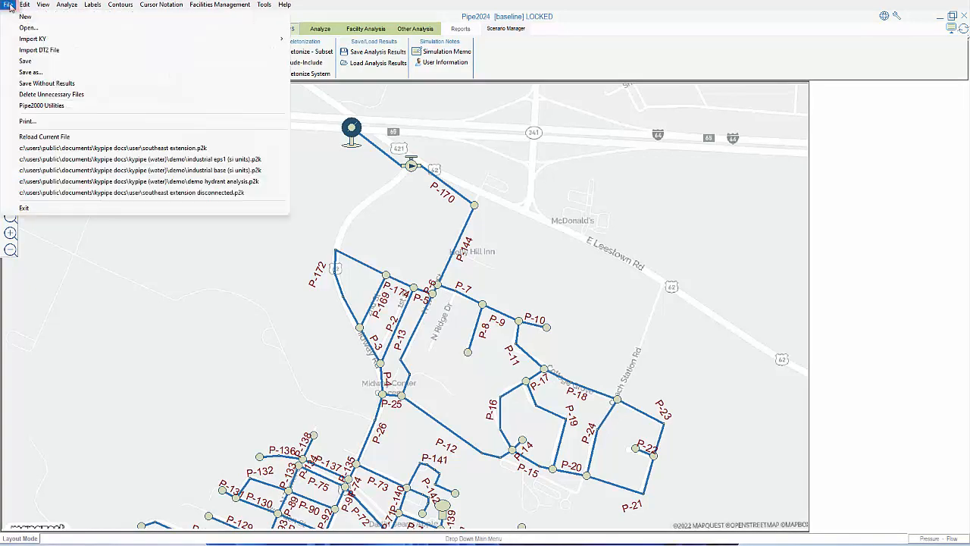
left_click(76, 149)
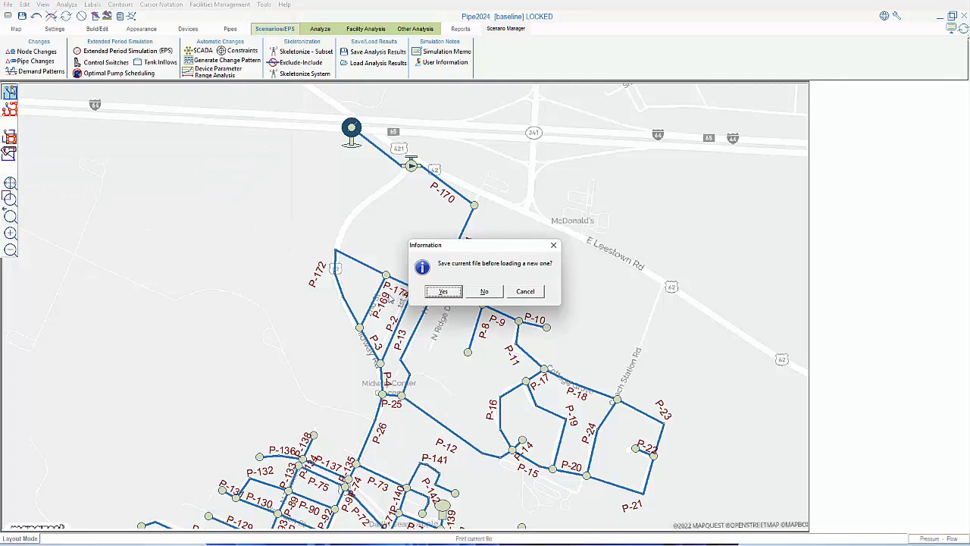
left_click(483, 293)
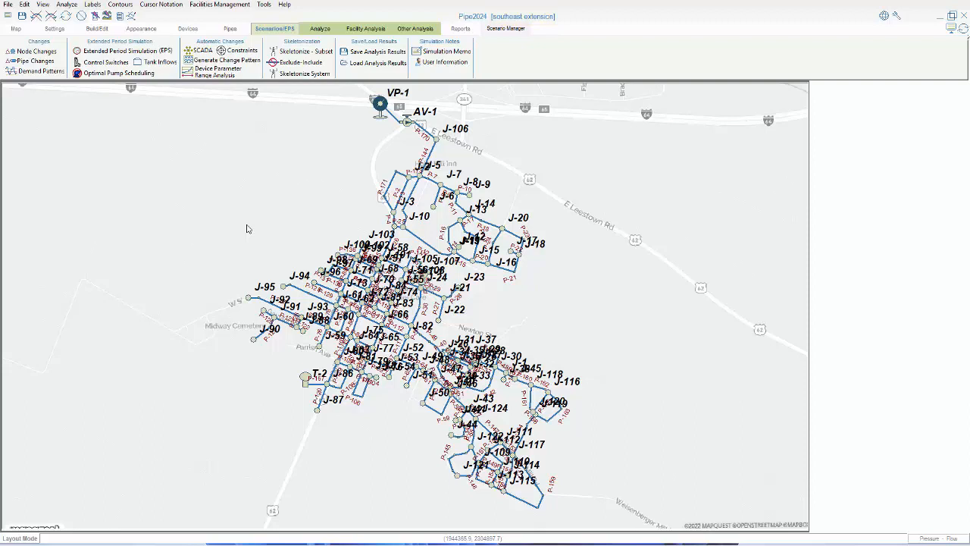
Step: Load the change file "supply system valve changes.chp" into the southeast extension's node changes, then save and close them
left_click(58, 51)
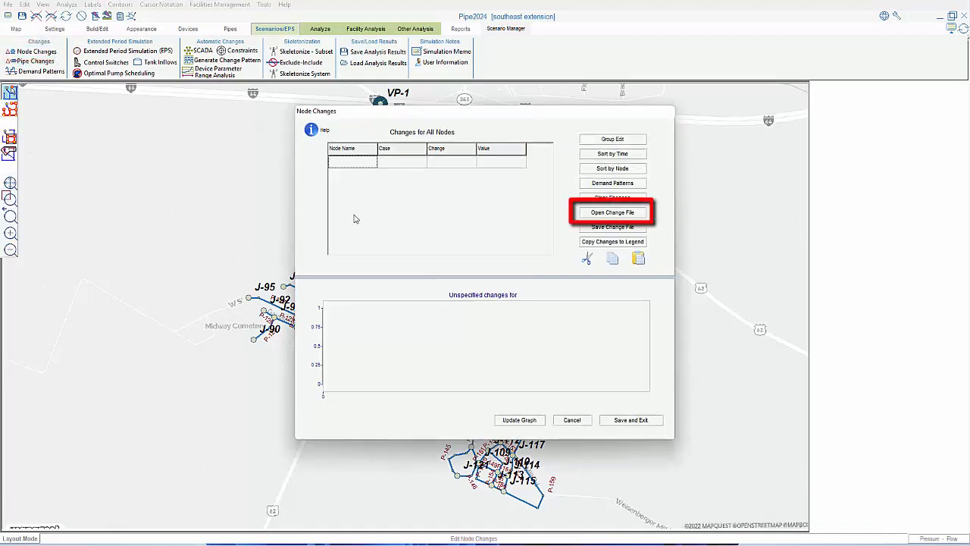
left_click(595, 213)
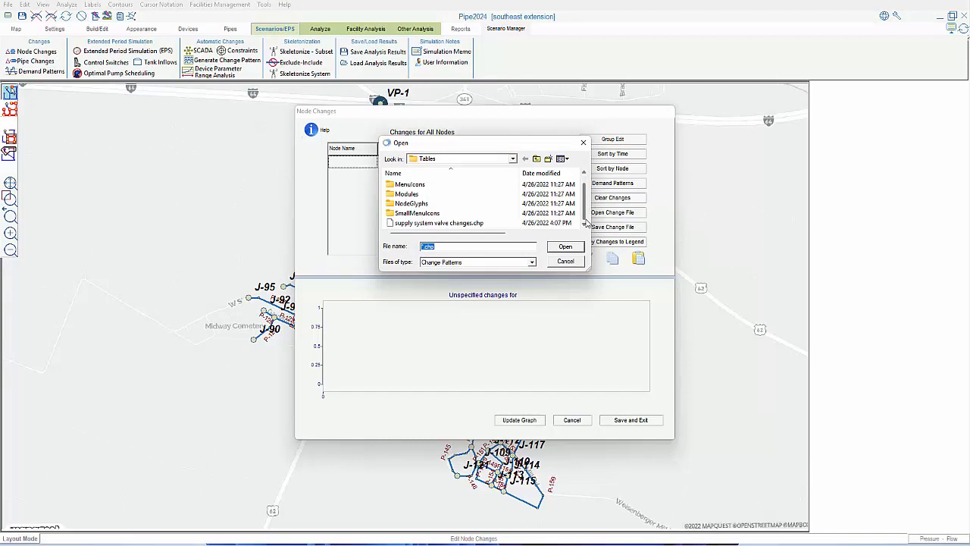
left_click(470, 223)
left_click(551, 249)
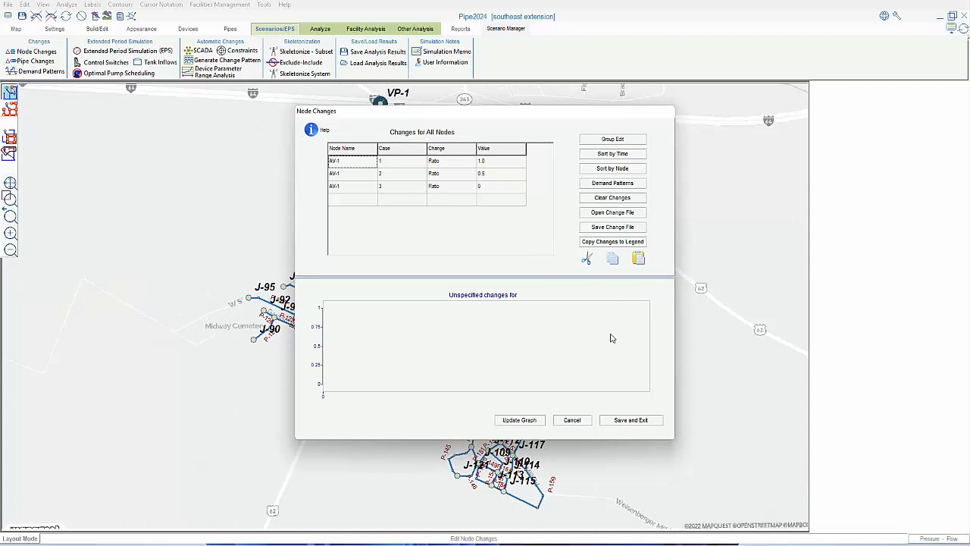
left_click(629, 420)
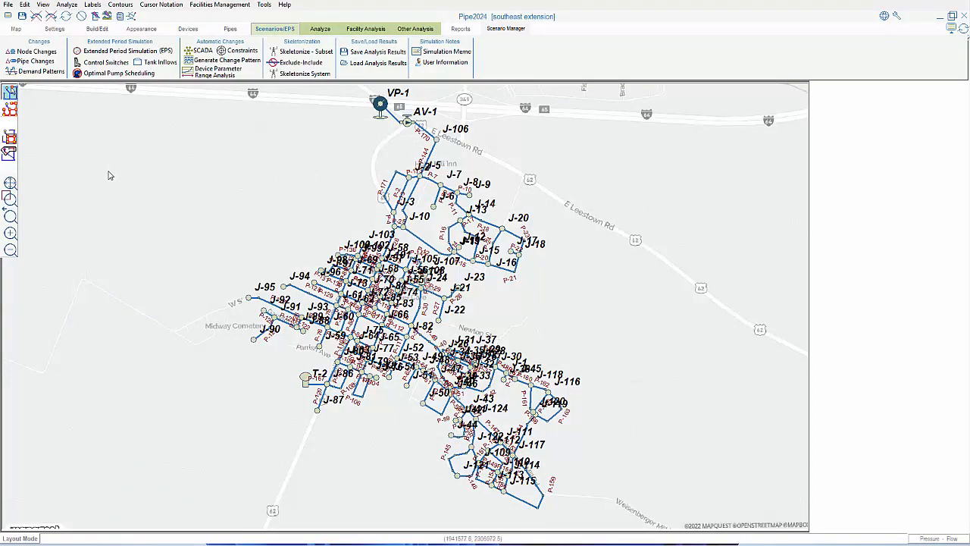
Step: Set the Residential demand pattern factors to 1, 0.5 and 1.25 for cases 1, 2 and 3
left_click(38, 71)
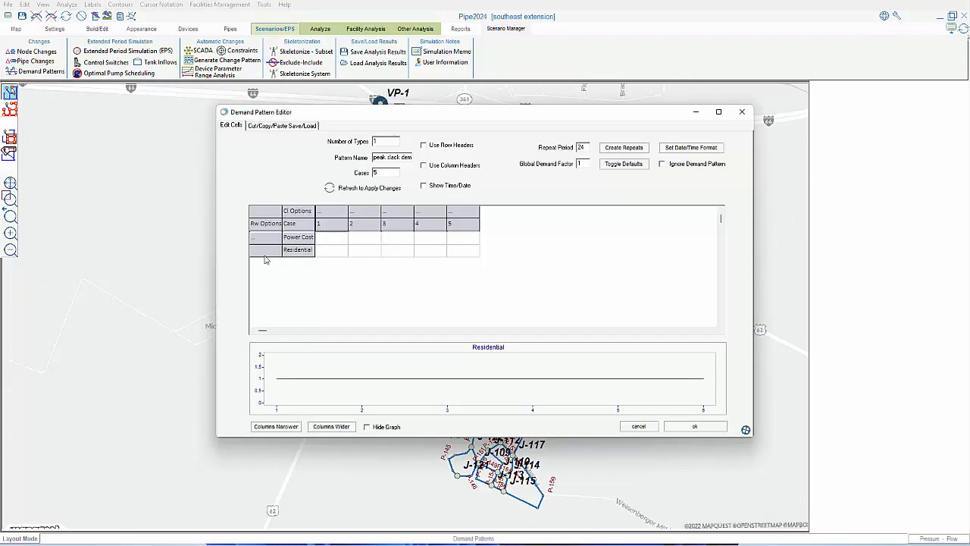
left_click(331, 250)
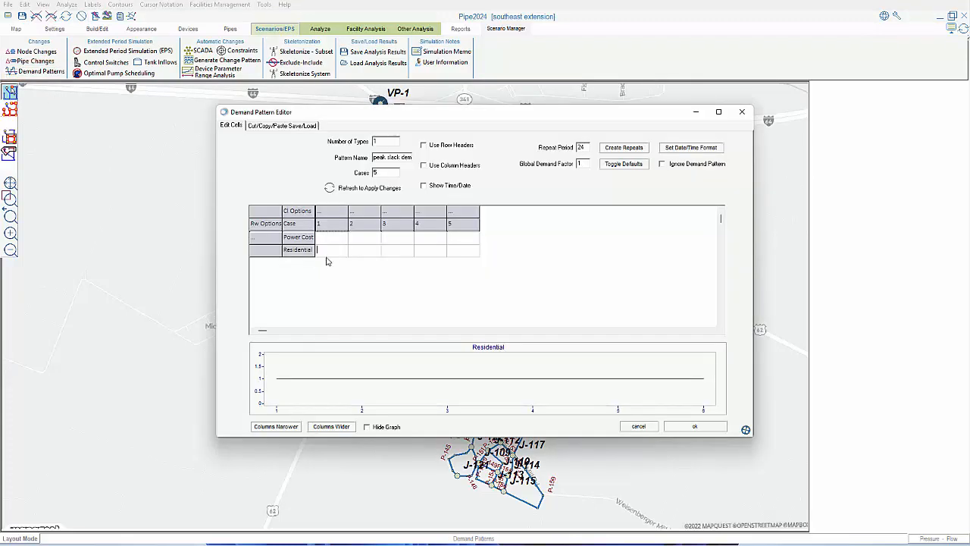
left_click(365, 250)
left_click(392, 251)
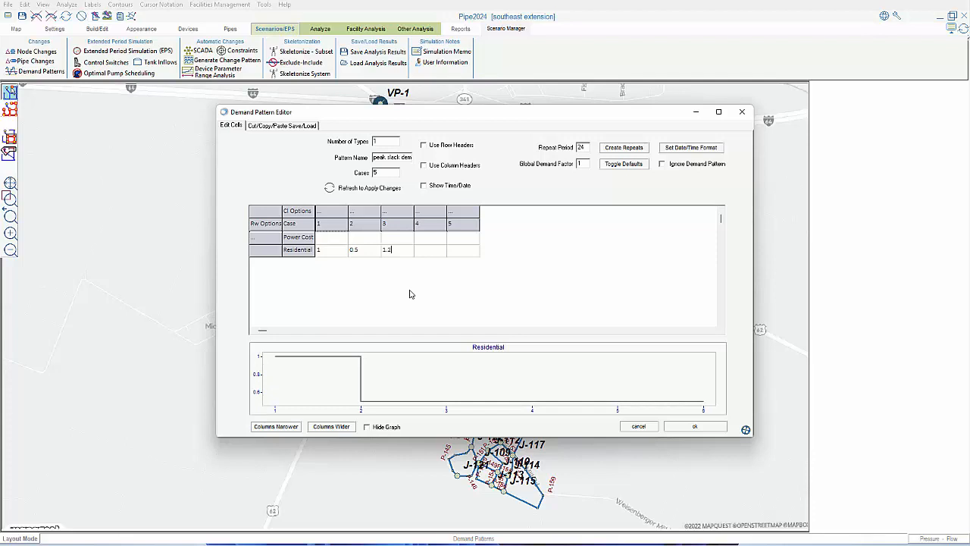
key("Return")
Step: Save the demand pattern as the demand table "peak slack demands.dmt" and accept the pattern edits
left_click(299, 127)
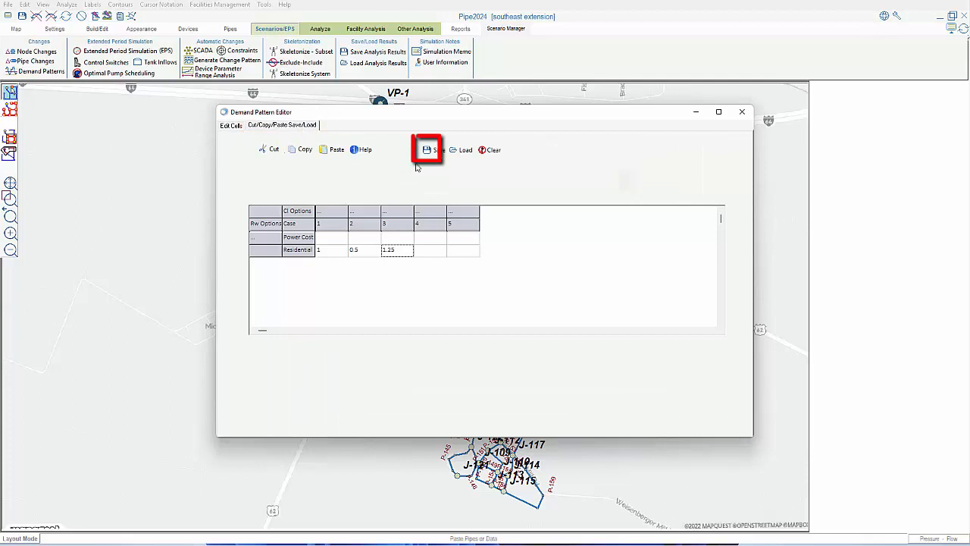
left_click(434, 150)
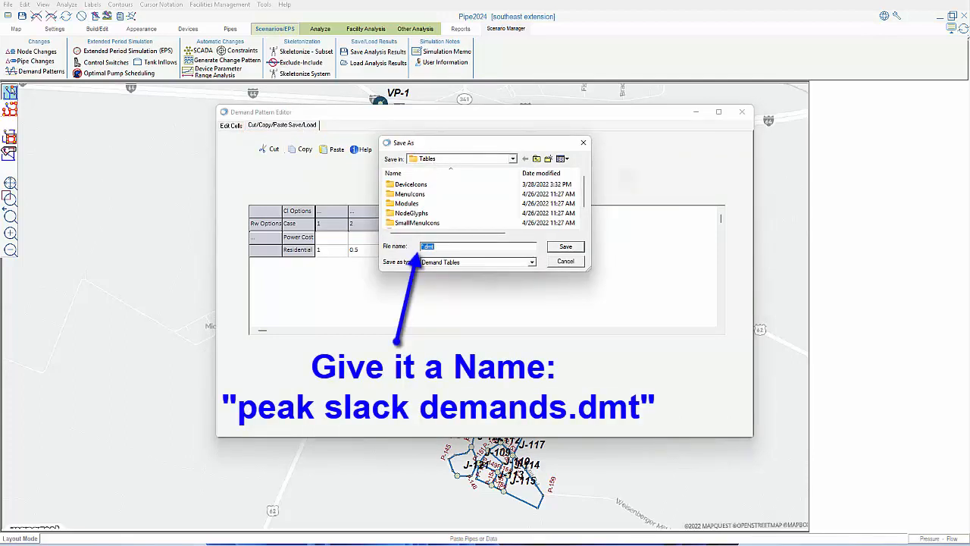
key("Home")
type("peak sl")
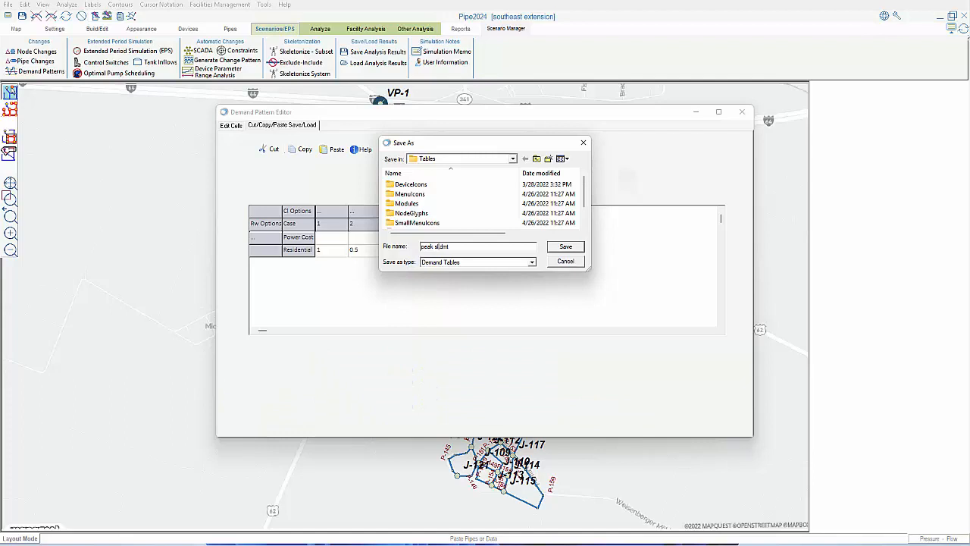
type("ack demands")
left_click(572, 248)
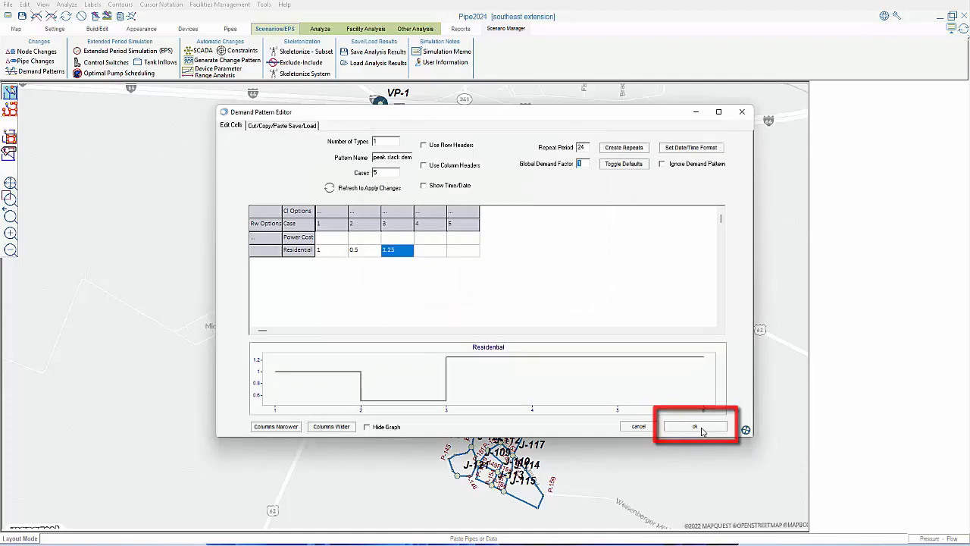
left_click(702, 430)
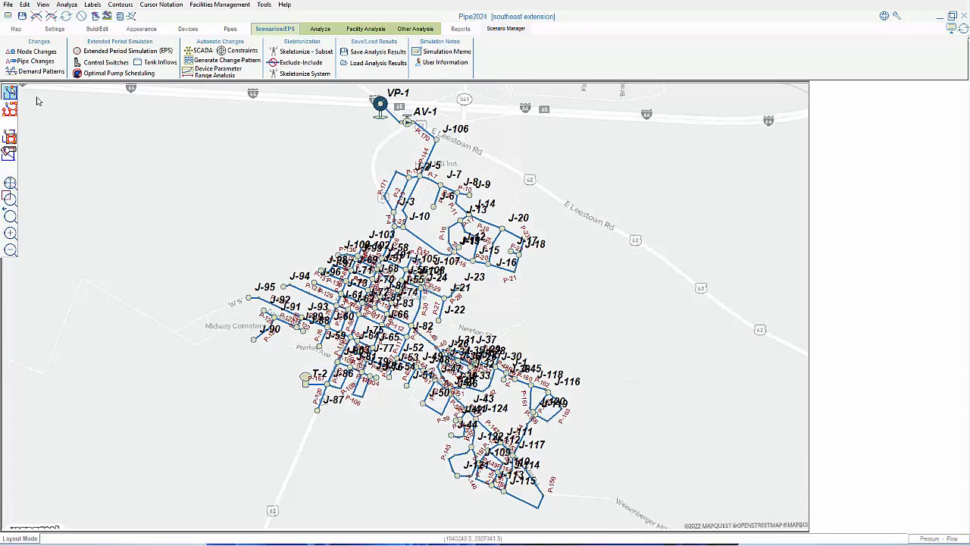
Step: Open the recent file baseline.p2k, declining to save the current file
left_click(9, 4)
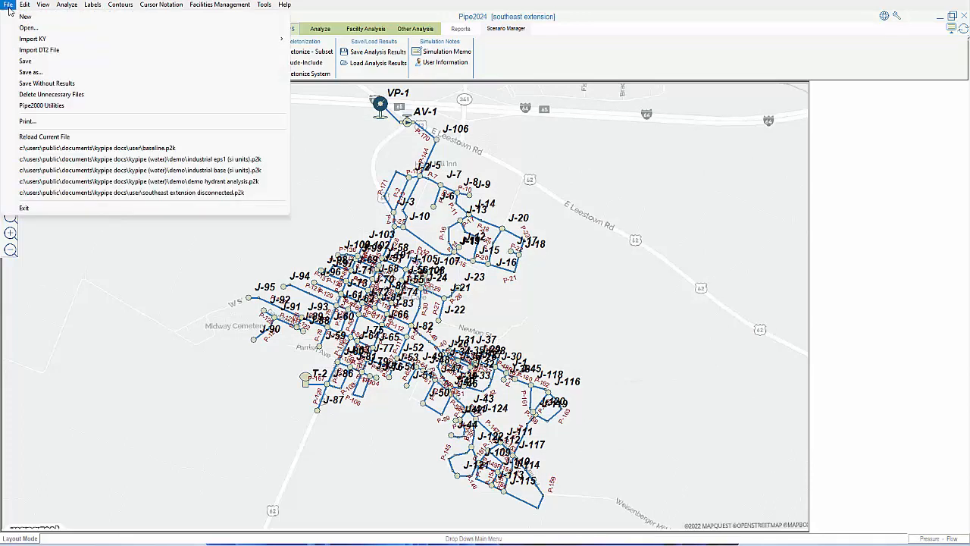
left_click(93, 148)
left_click(489, 296)
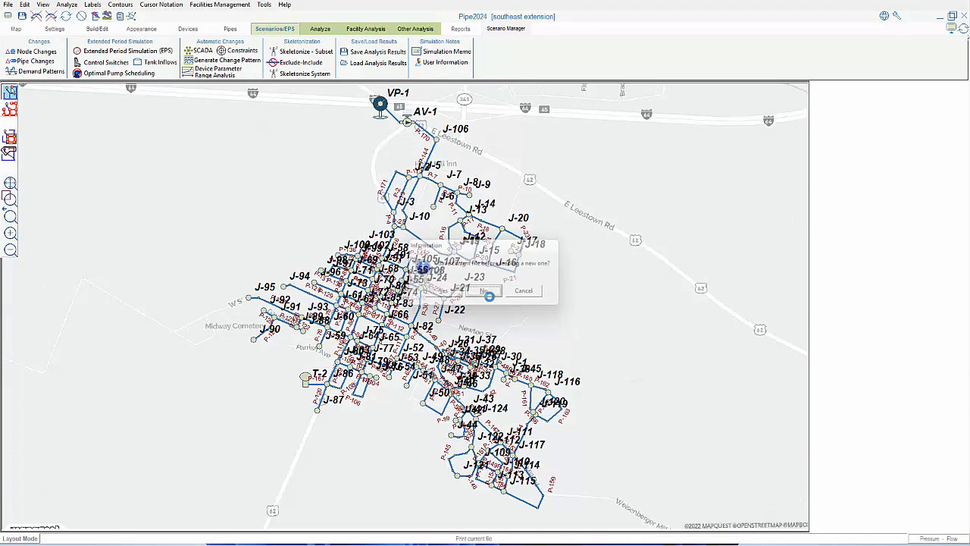
Step: Load the demand table "peak slack demands.dmt" into the baseline's demand patterns and accept it
left_click(41, 72)
left_click(265, 126)
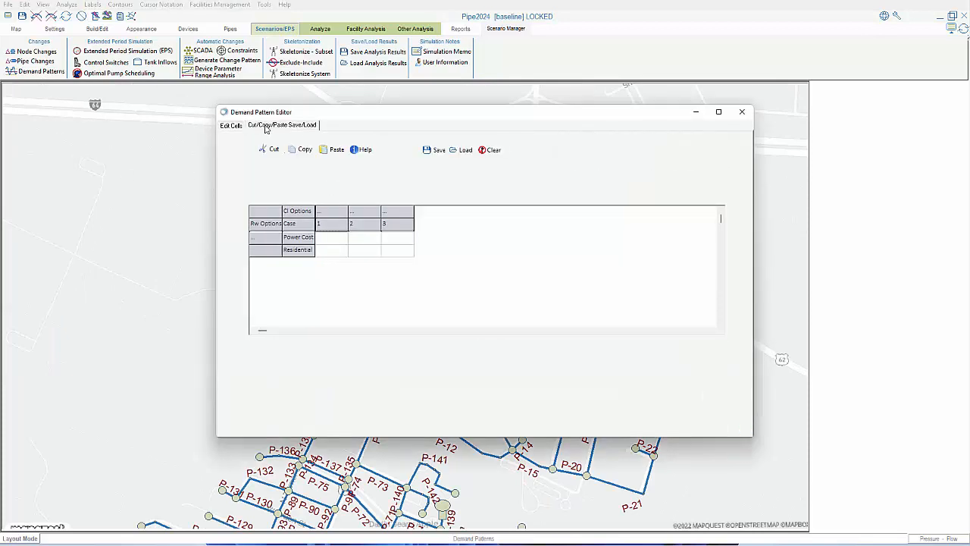
left_click(461, 151)
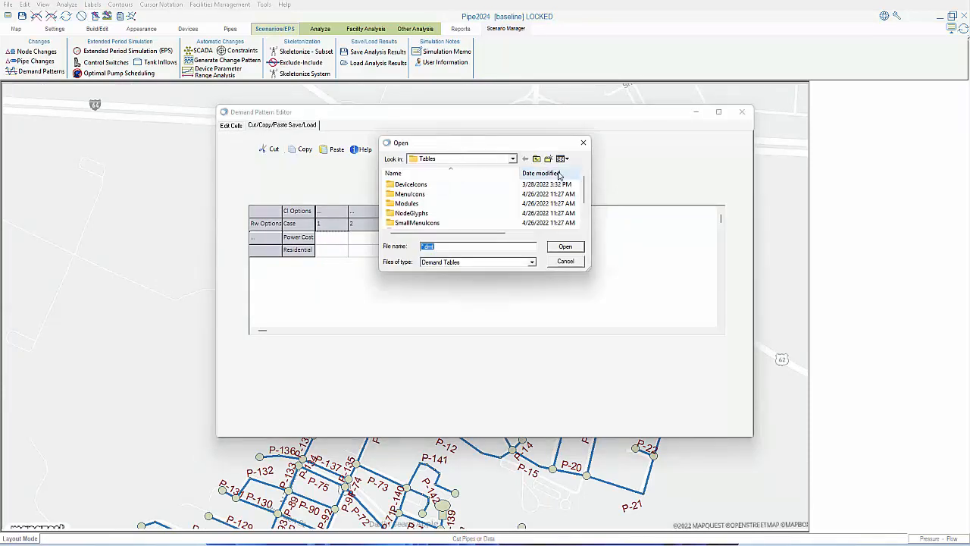
scroll(586, 190, "down", 1)
left_click(465, 222)
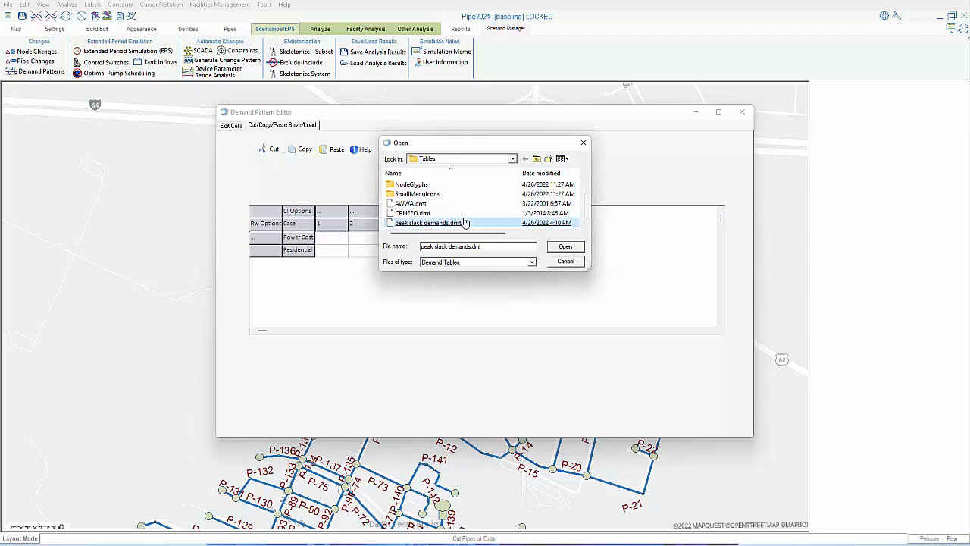
double_click(465, 223)
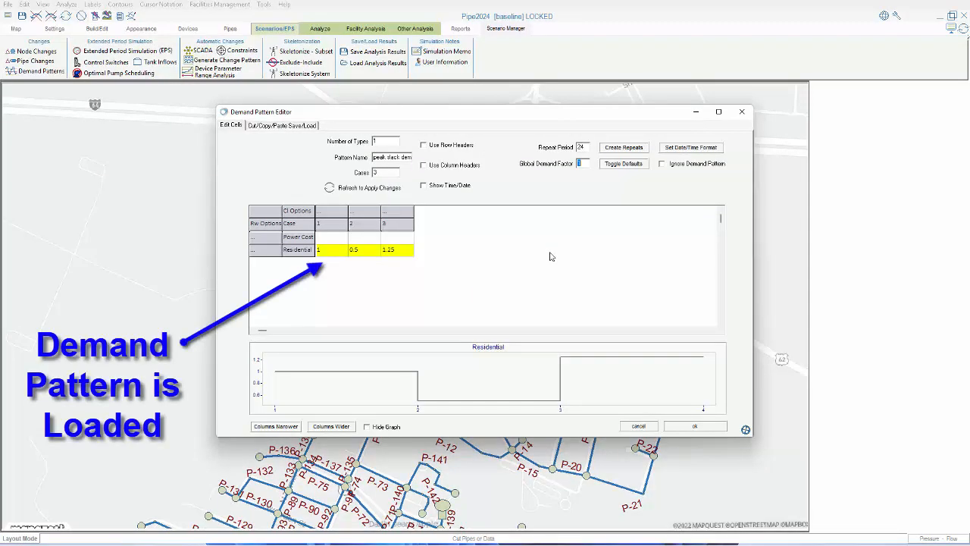
left_click(678, 429)
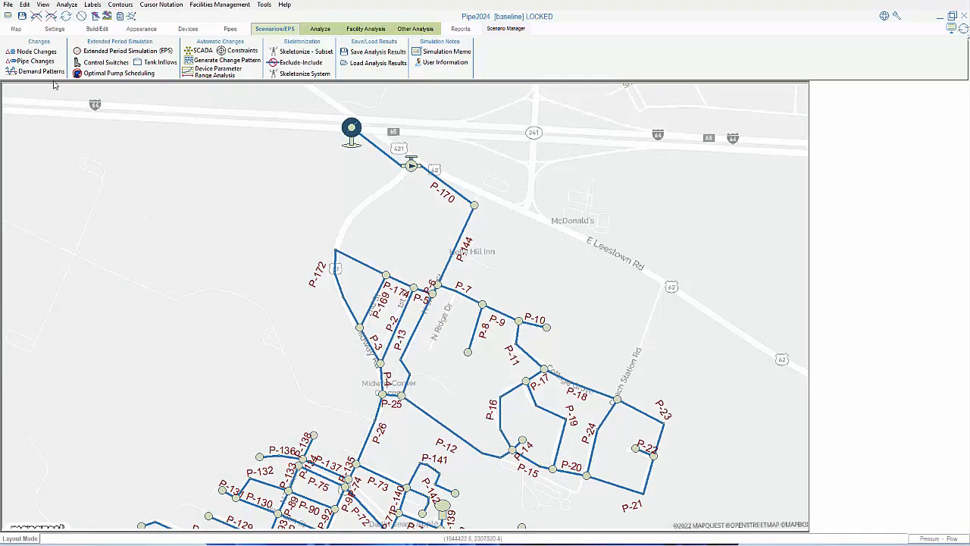
Step: Open the table scenario manager for all pipes and nodes, saving changes to the current file
left_click(489, 30)
left_click(114, 68)
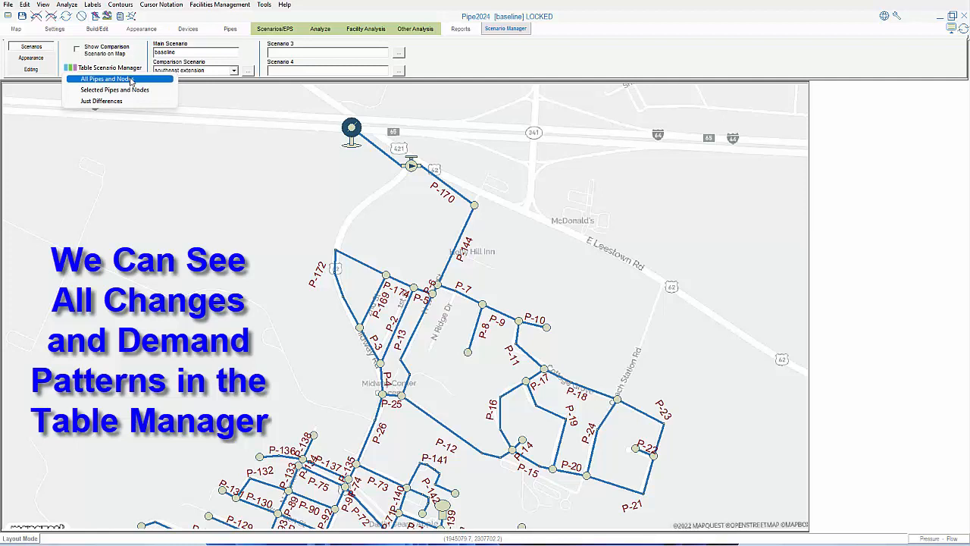
left_click(106, 79)
left_click(465, 292)
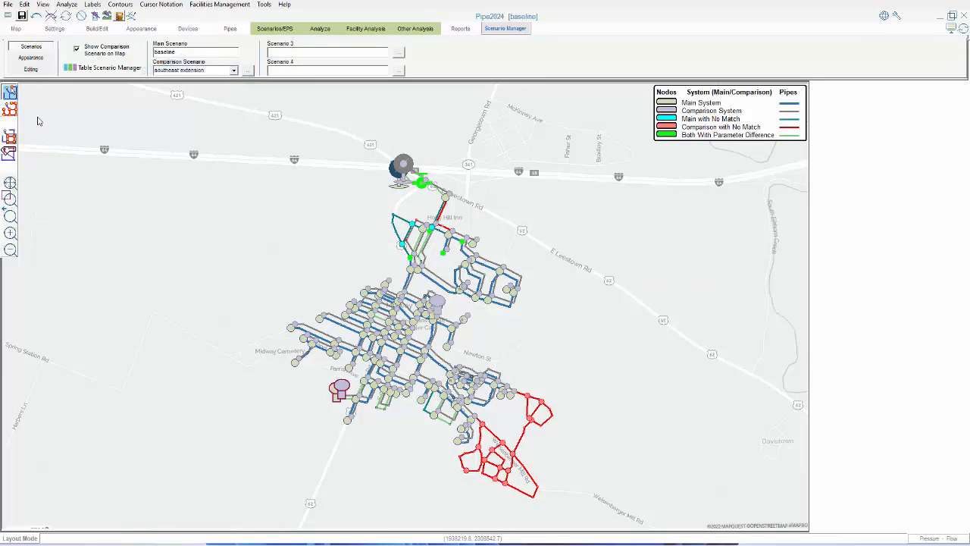
Step: Reload the all pipes and nodes scenario table, saving the current file, then analyze and refresh both scenarios
left_click(127, 68)
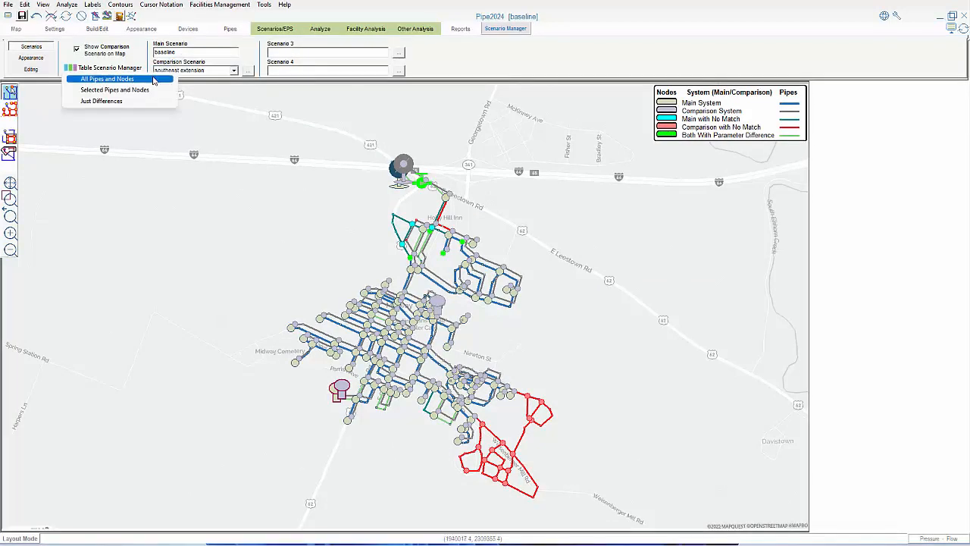
left_click(159, 82)
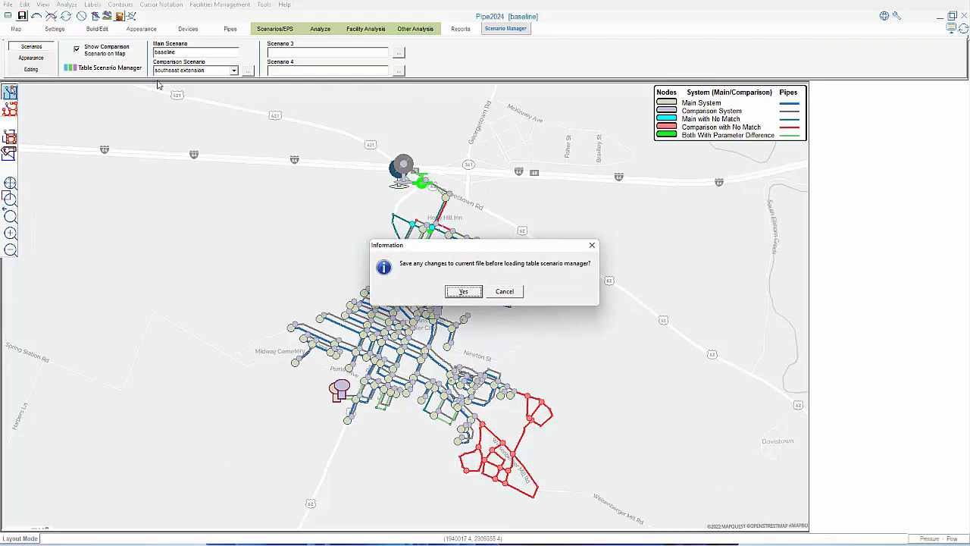
left_click(463, 291)
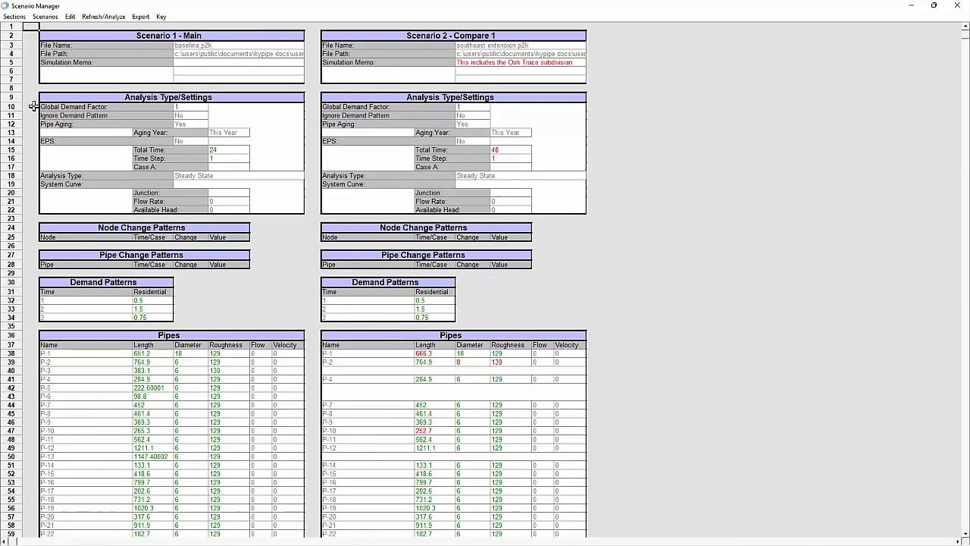
left_click(120, 15)
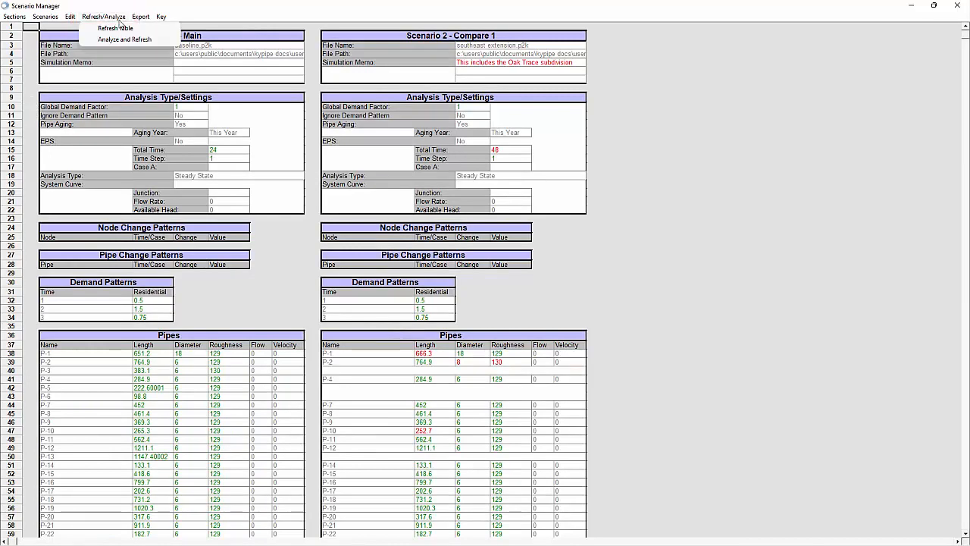
left_click(125, 40)
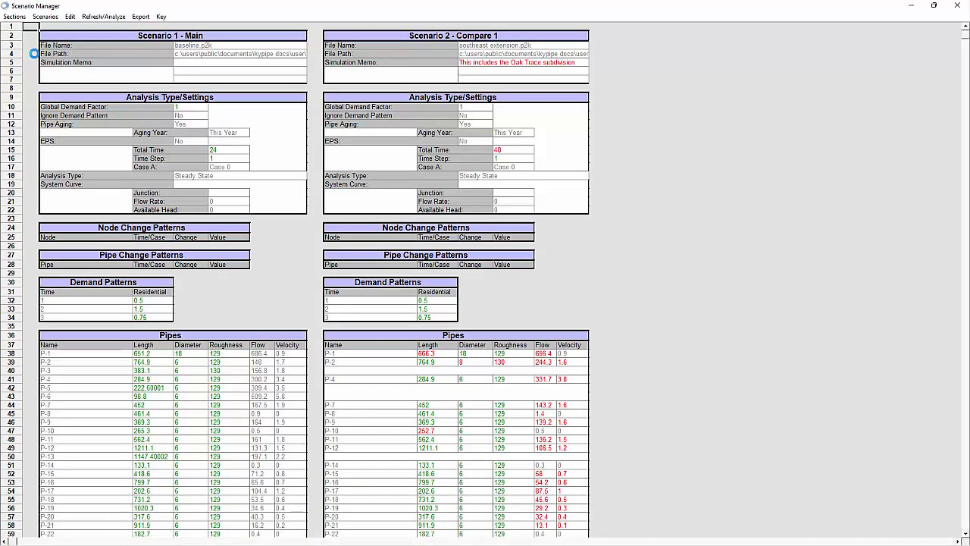
Step: Examine the scenario comparison table down to the end of the junctions, and the display options for the pipe and junction sections
left_click(966, 536)
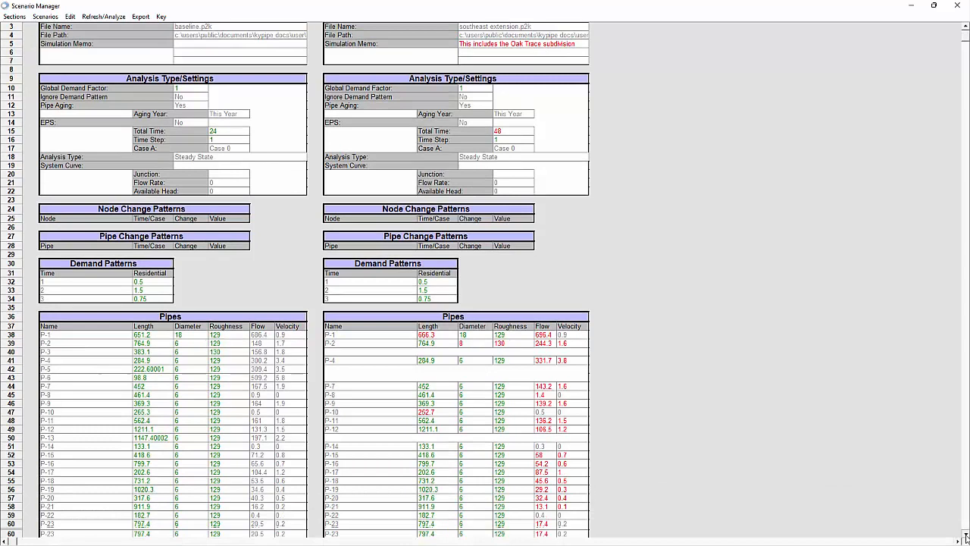
left_click_drag(965, 536, 965, 536)
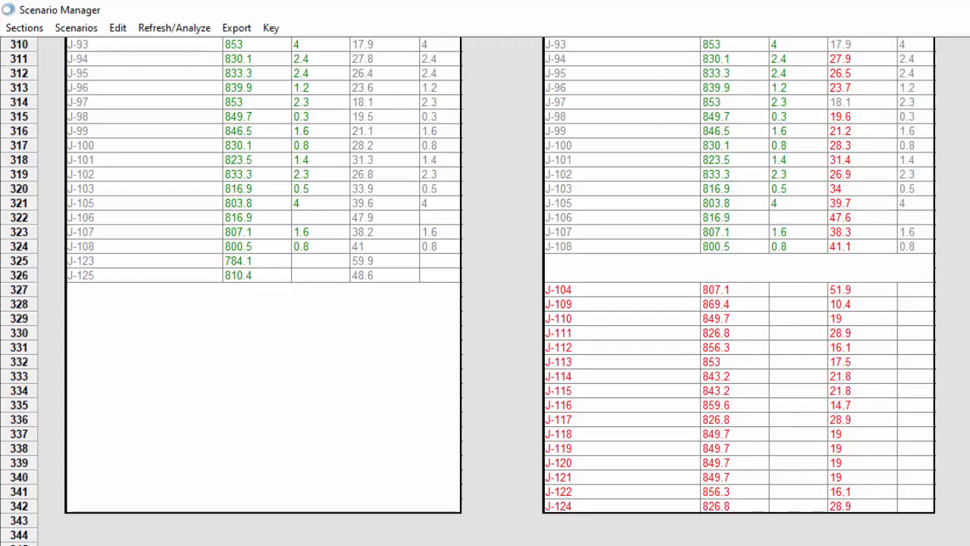
left_click(38, 31)
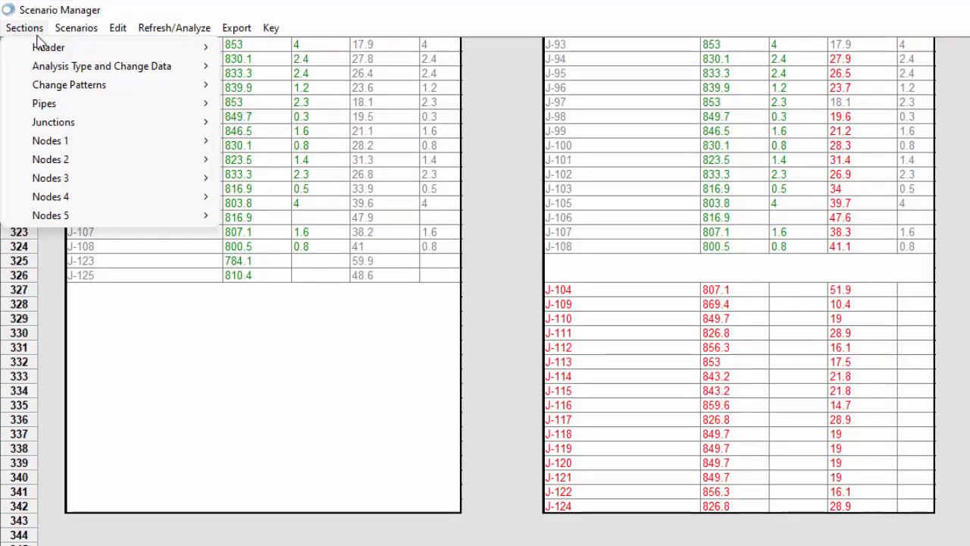
mouse_move(68, 108)
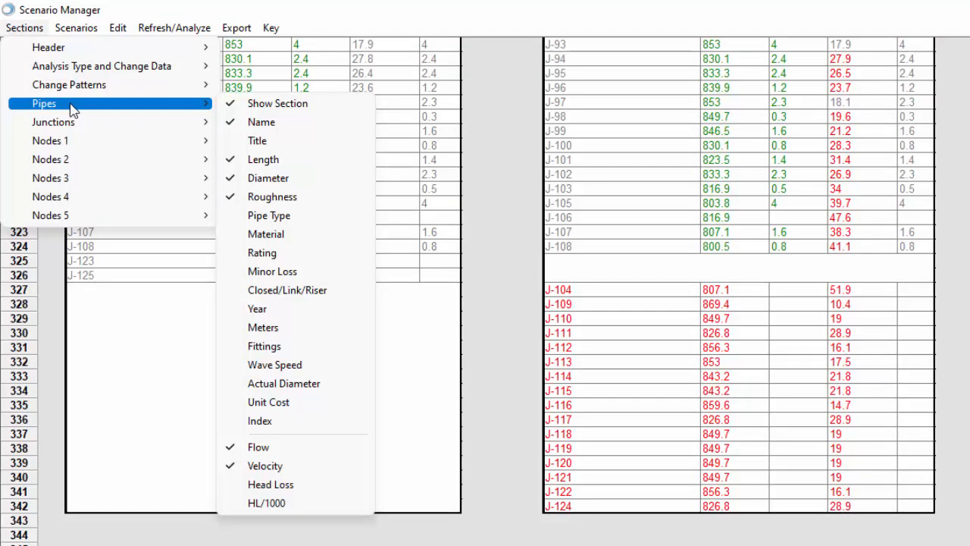
mouse_move(90, 128)
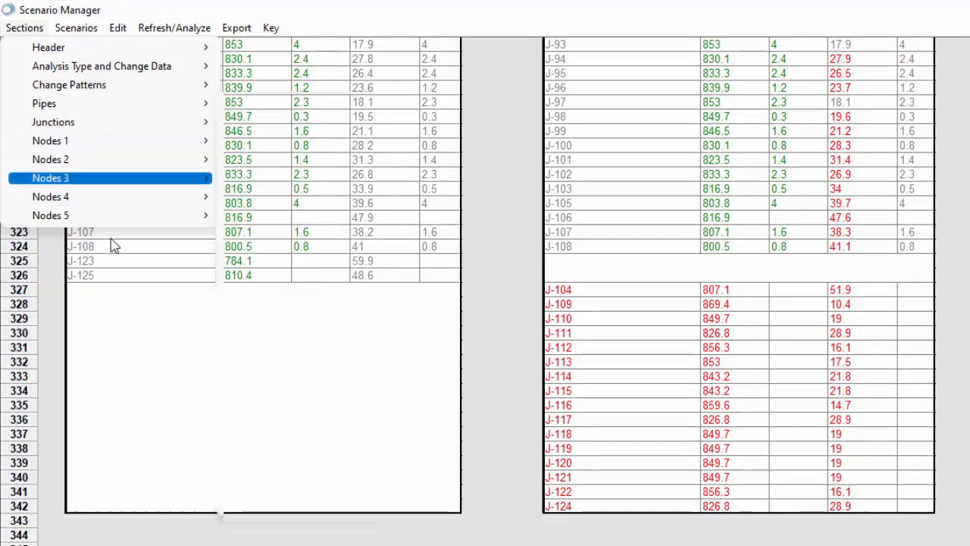
left_click(48, 314)
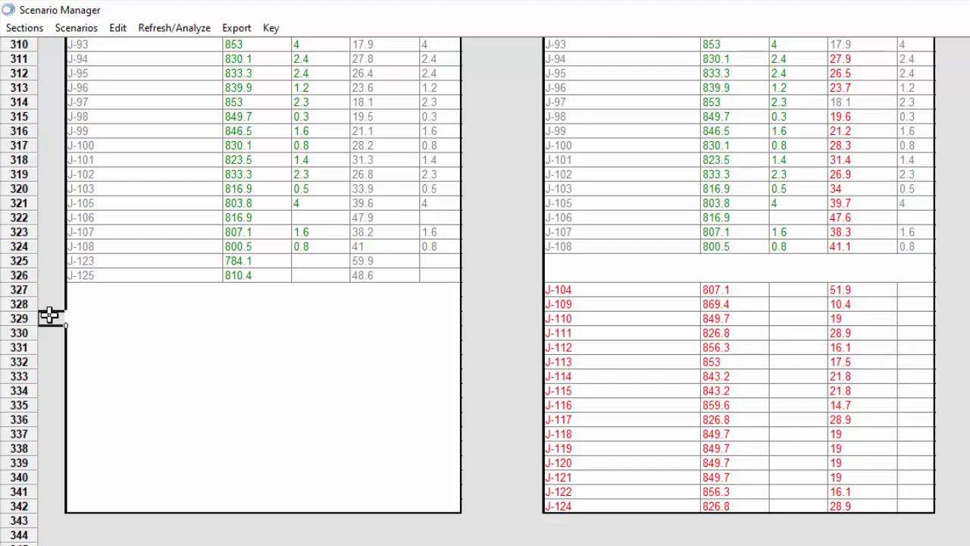
Step: Define the Nodes 1 section as "Supply Nodes" with the node types Tank Fixed Diameter and Rated Pressure Supply
left_click(25, 28)
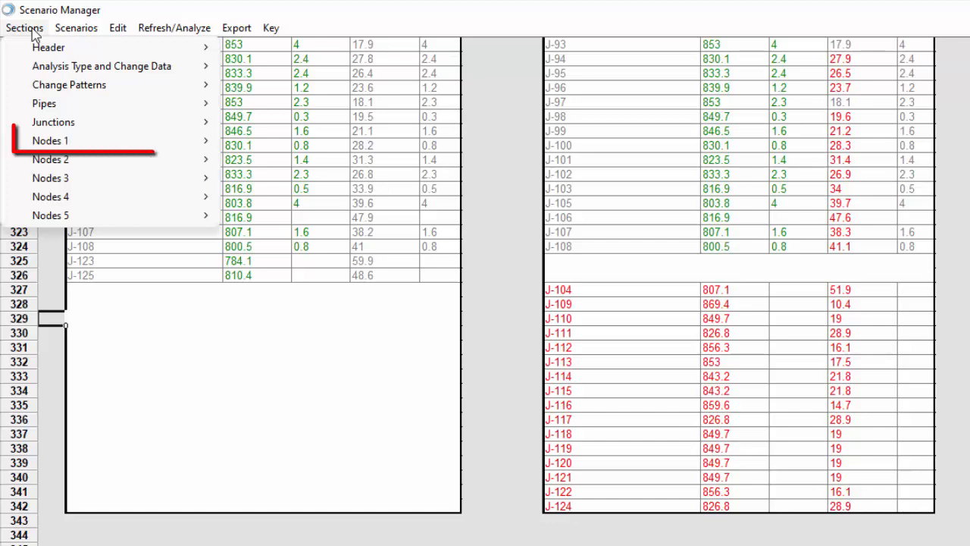
mouse_move(91, 147)
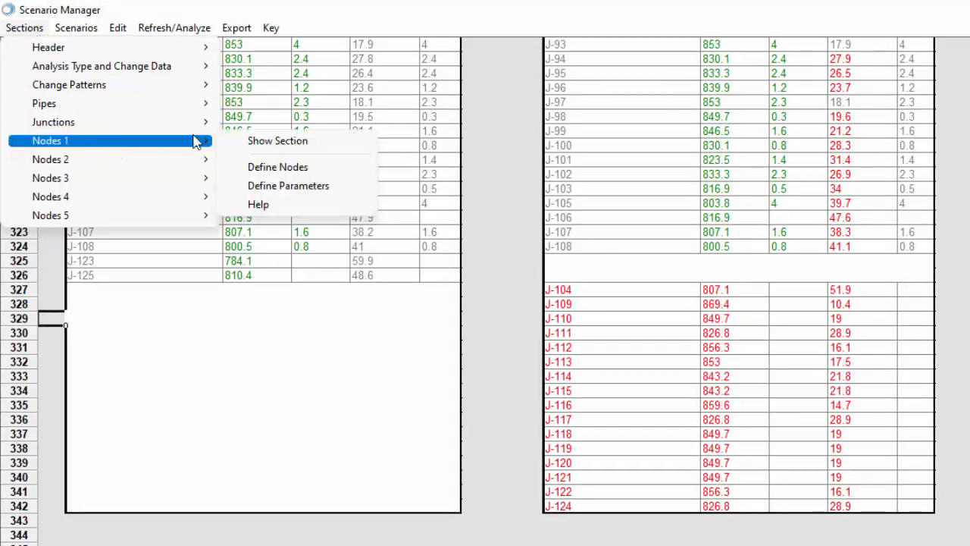
left_click(259, 168)
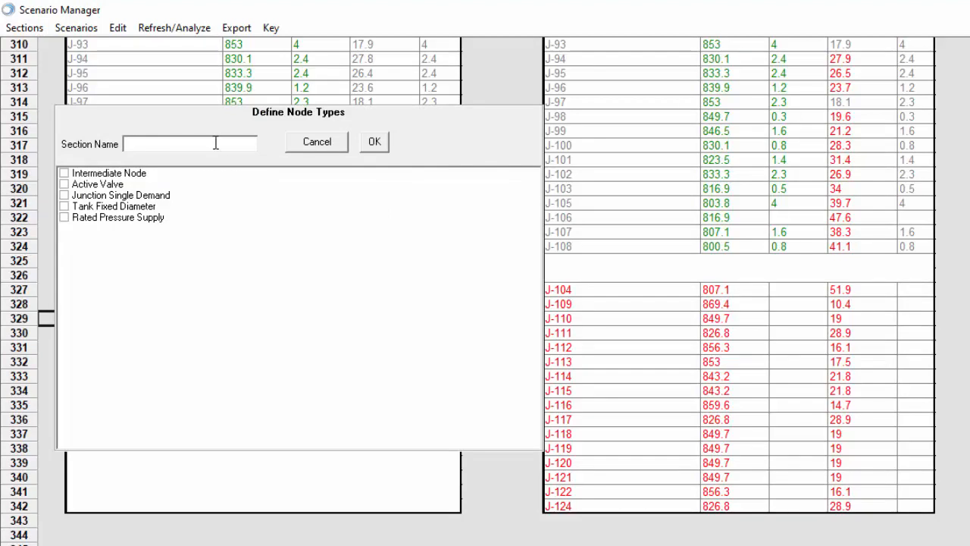
type("Supply Nodes")
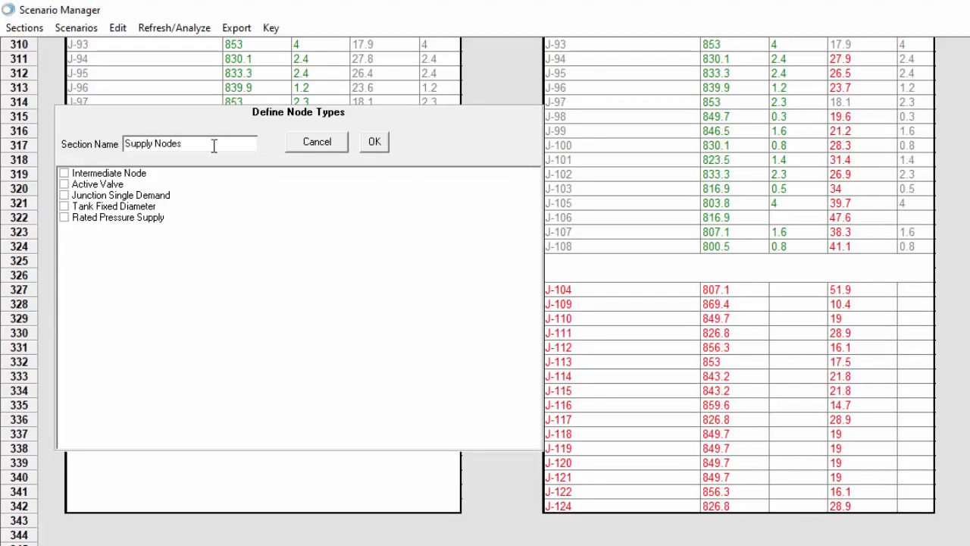
left_click(65, 207)
left_click(65, 218)
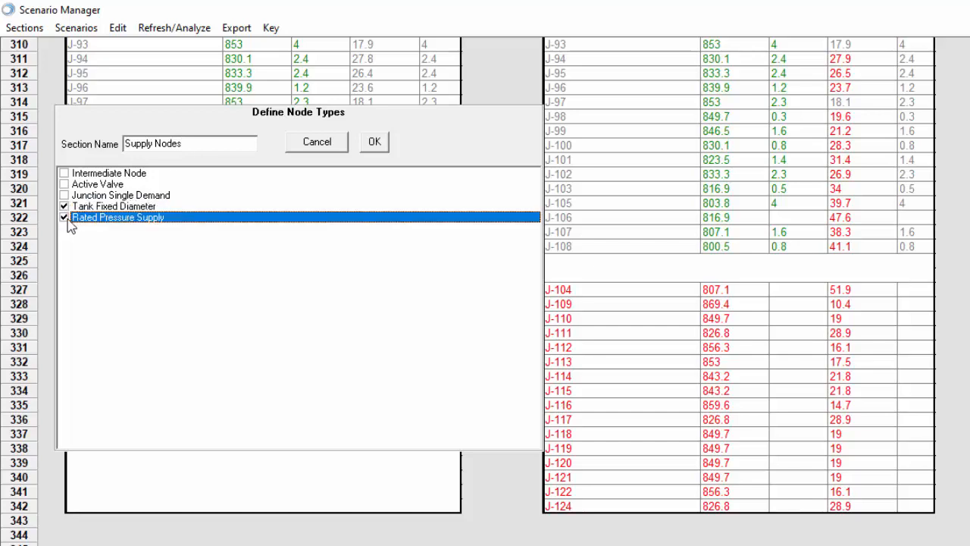
left_click(372, 143)
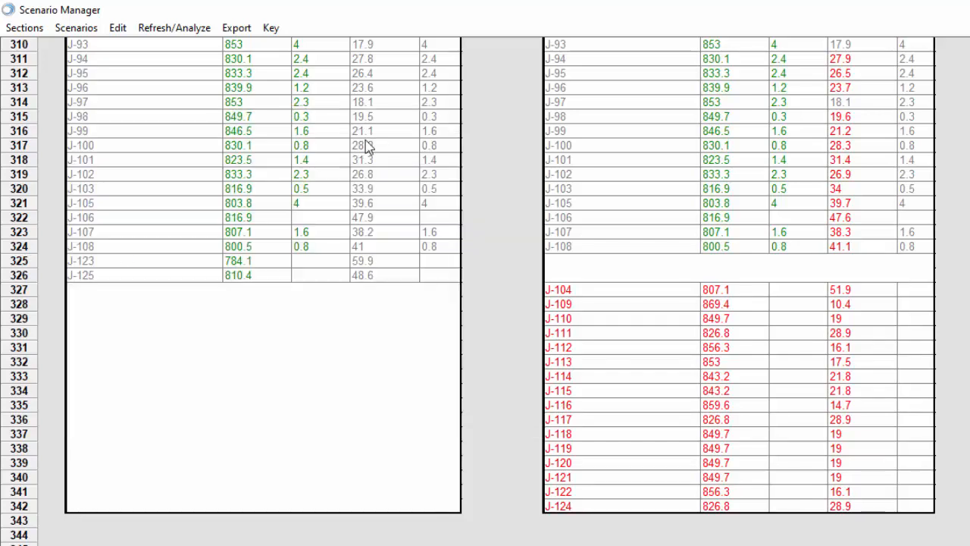
Step: Define the parameters of the Supply Nodes section as Node Type, Name, Elevation and Result A
left_click(35, 29)
mouse_move(139, 143)
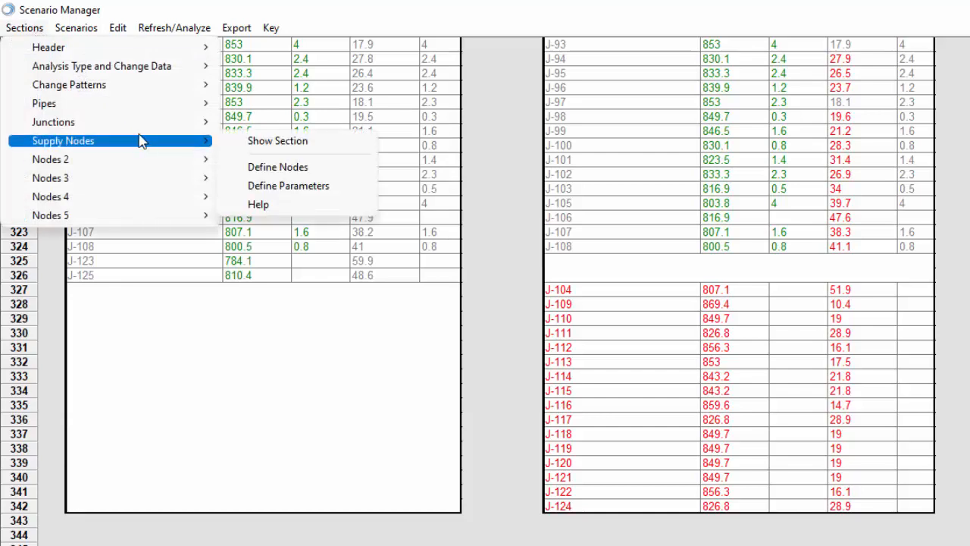
left_click(338, 188)
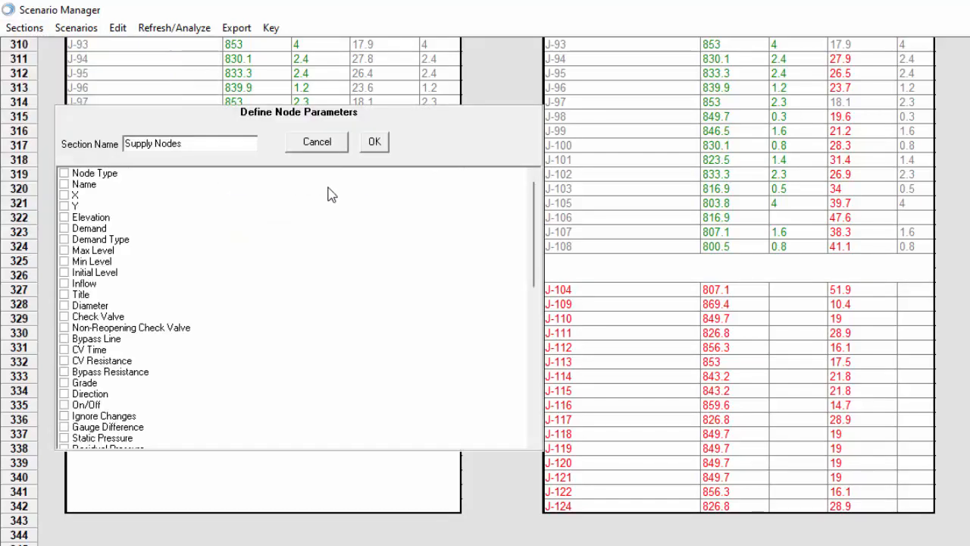
left_click(65, 172)
left_click(65, 184)
left_click(73, 218)
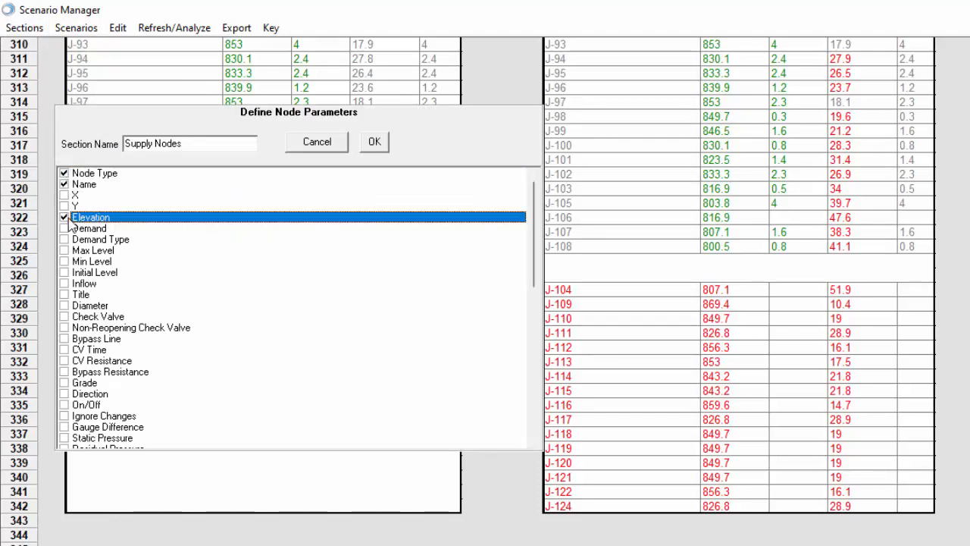
scroll(535, 257, "down", 5)
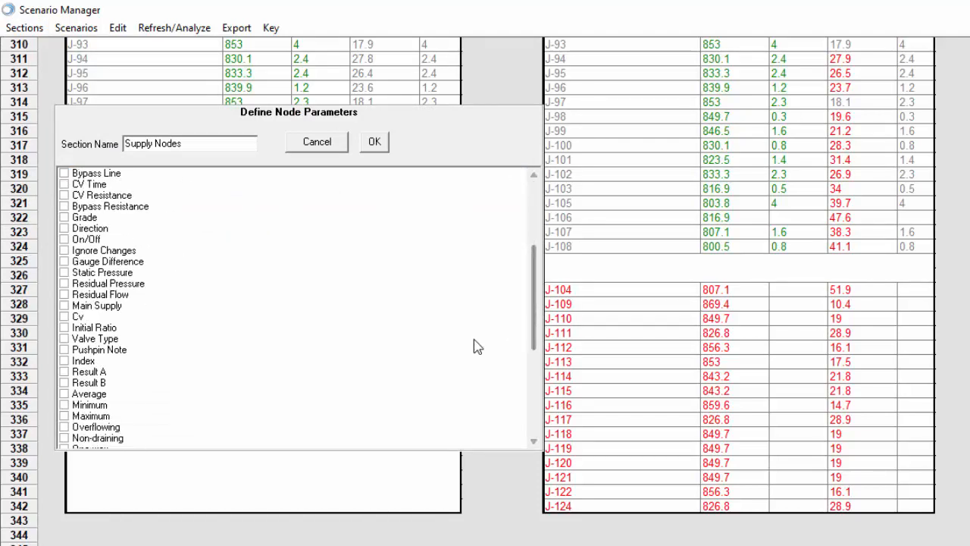
left_click(66, 372)
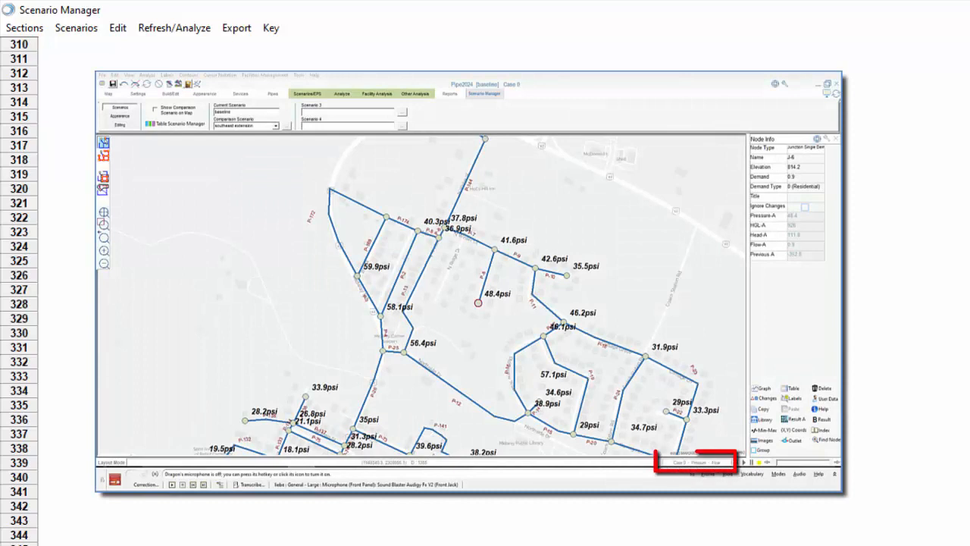
left_click(706, 463)
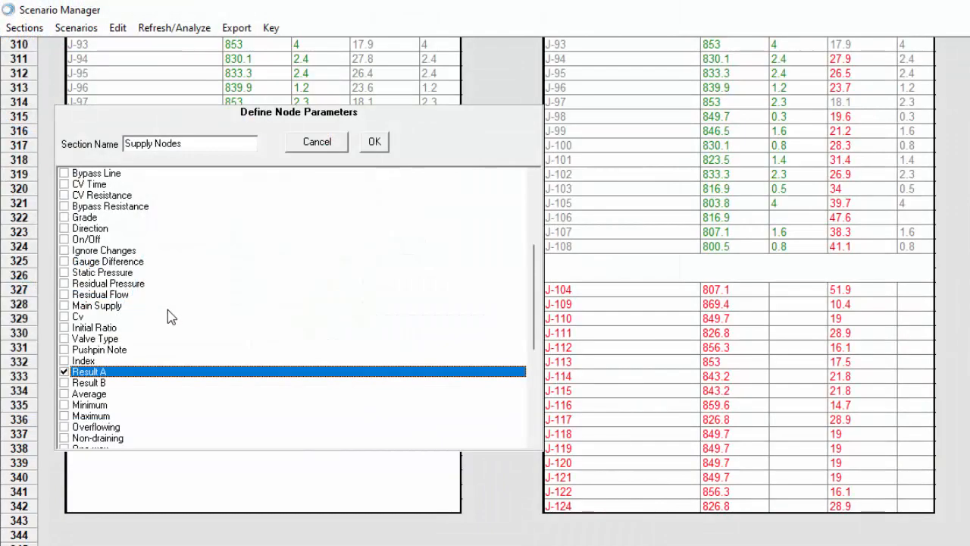
left_click(372, 144)
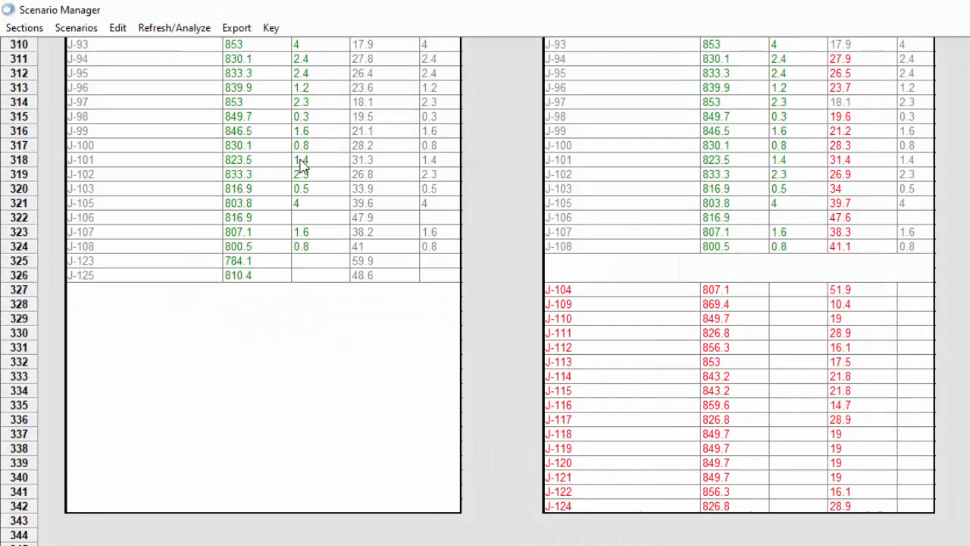
Step: Show the Supply Nodes section in the comparison table and refresh the table
left_click(30, 29)
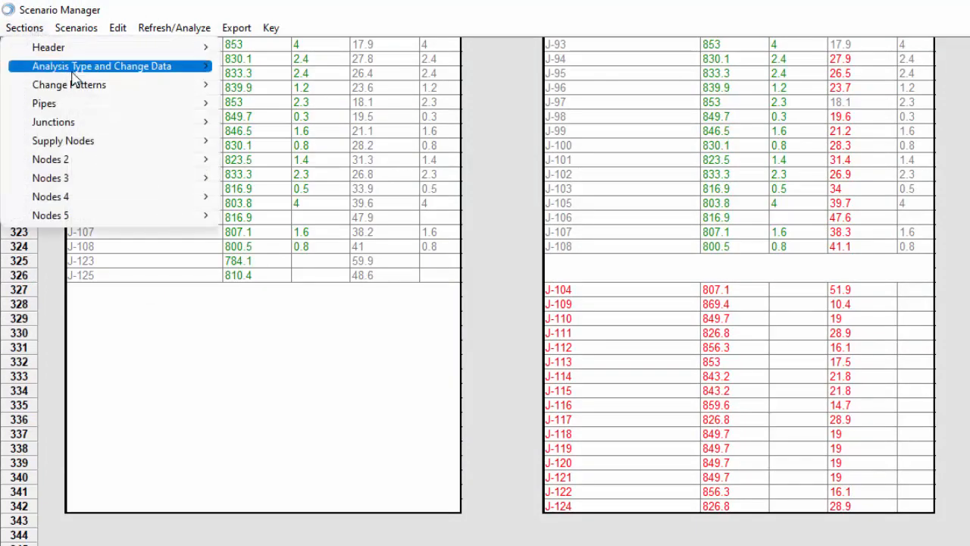
mouse_move(173, 143)
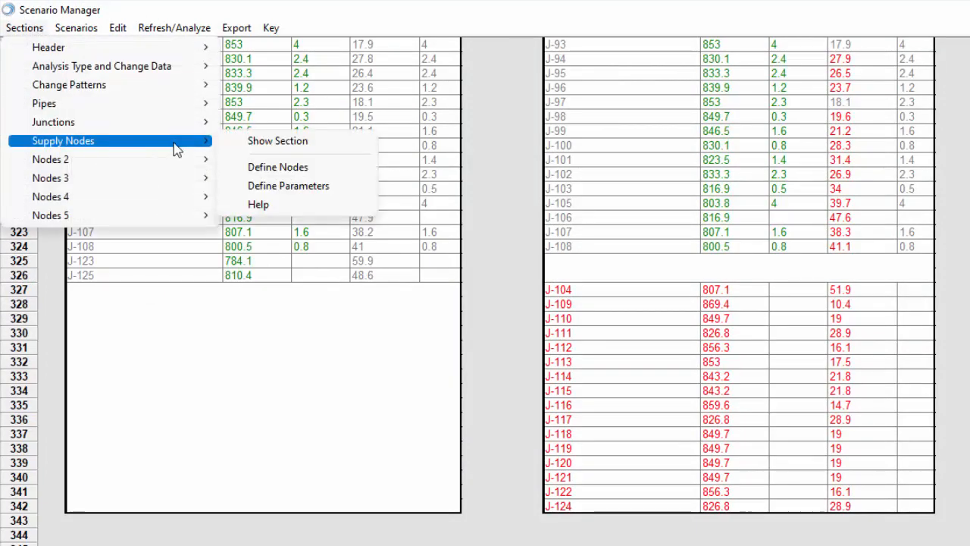
left_click(254, 143)
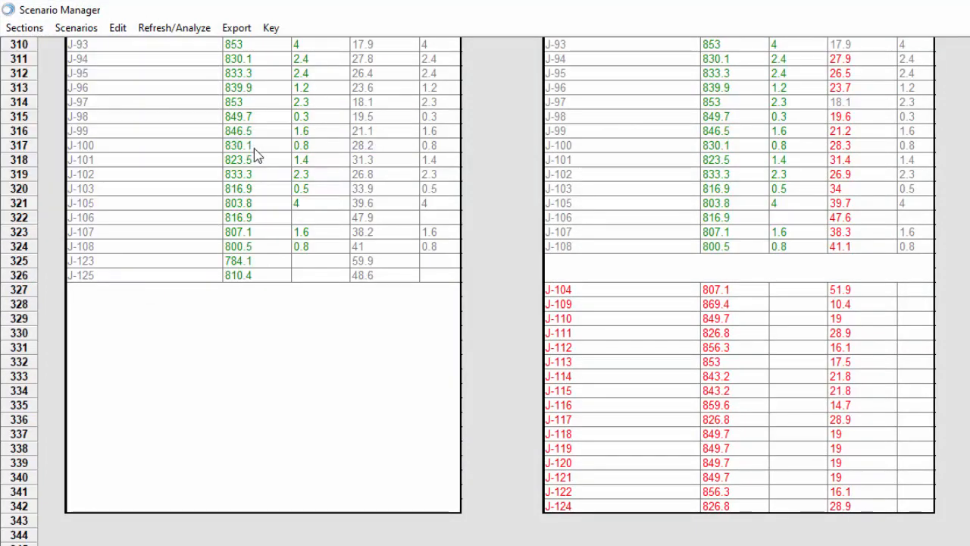
left_click(175, 29)
left_click(182, 47)
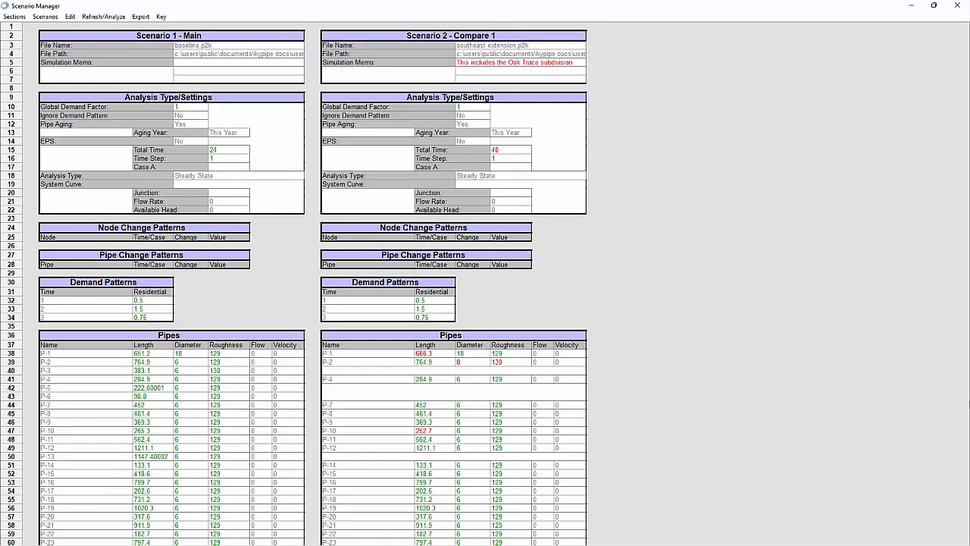
left_click(967, 406)
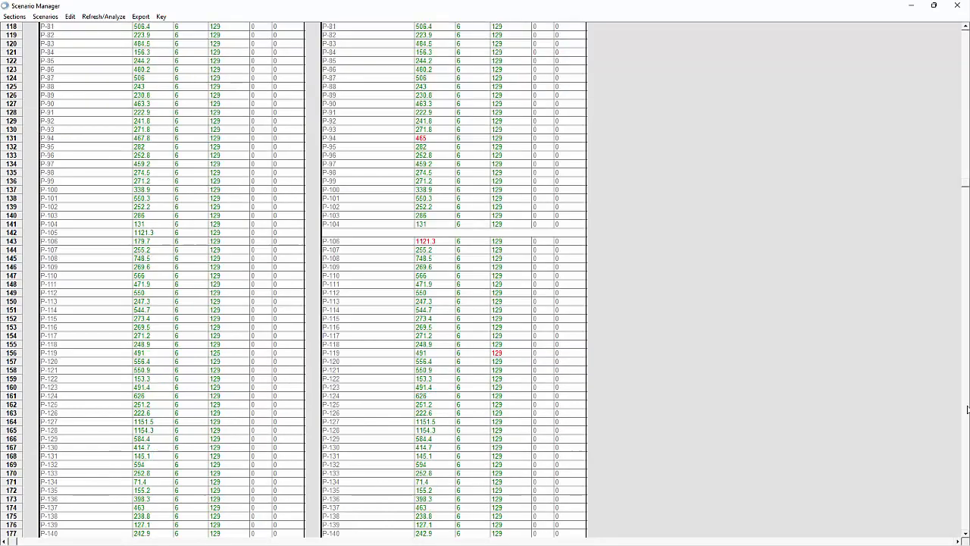
left_click(967, 387)
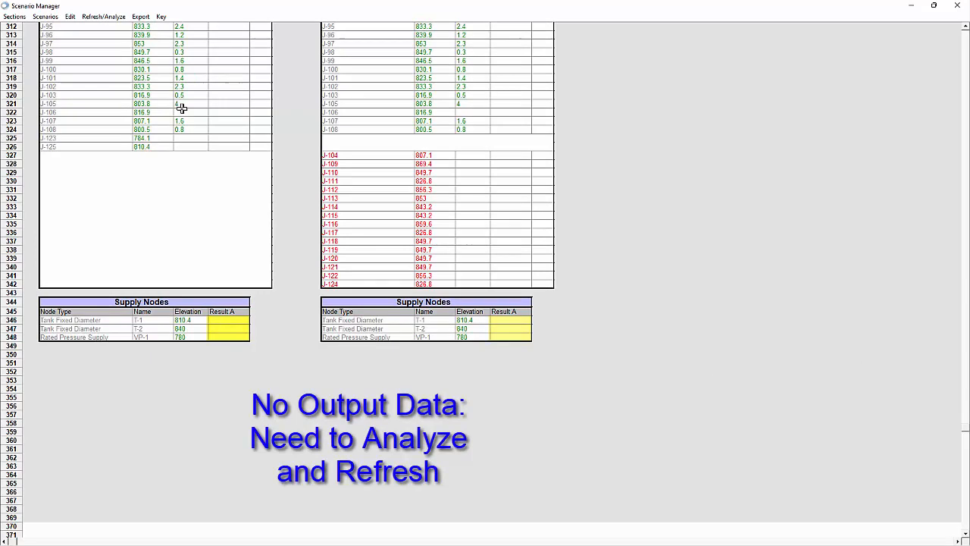
Step: Analyze and refresh both scenarios, then review the Result A values in the Supply Nodes section
left_click(115, 18)
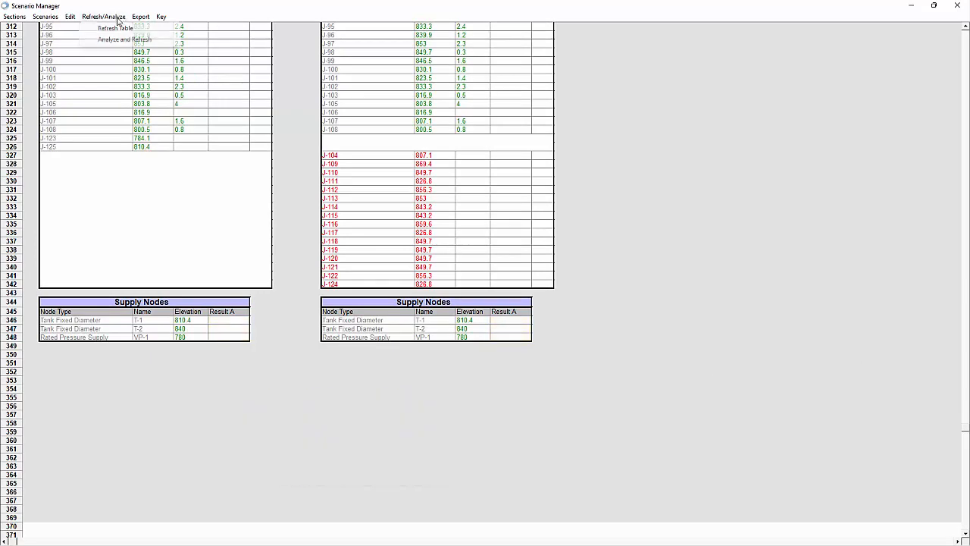
left_click(160, 40)
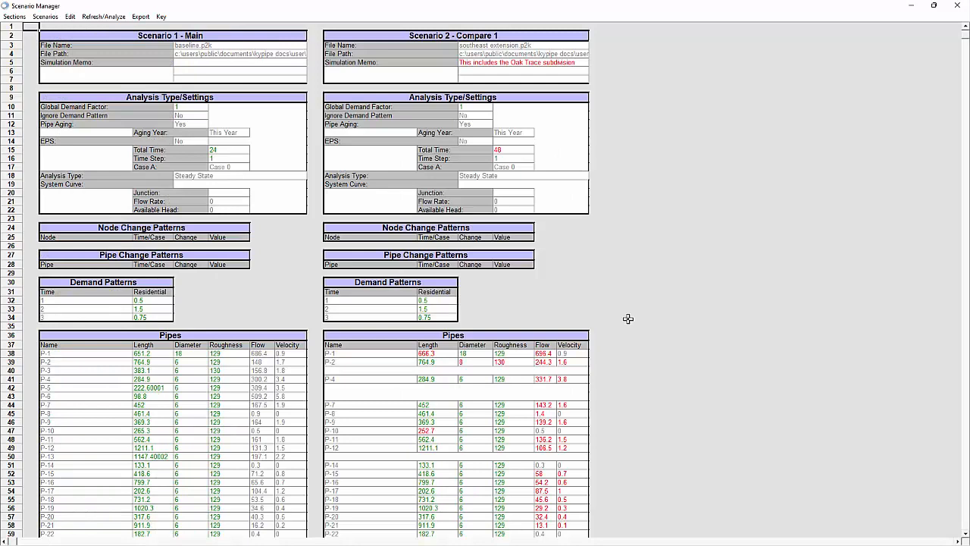
left_click(967, 507)
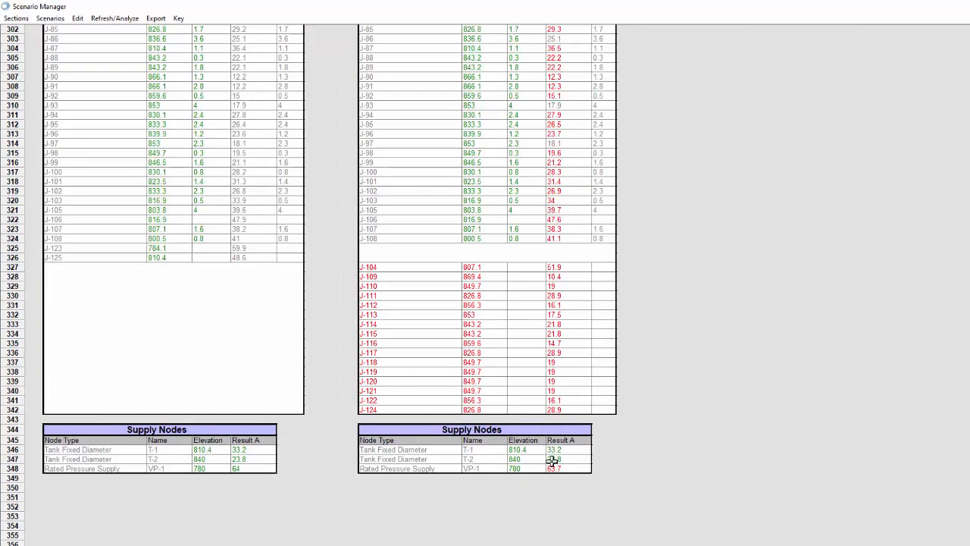
Step: Switch the table to full edit mode and set pipe P-2's diameter to 12 in the southeast extension scenario
left_click(63, 20)
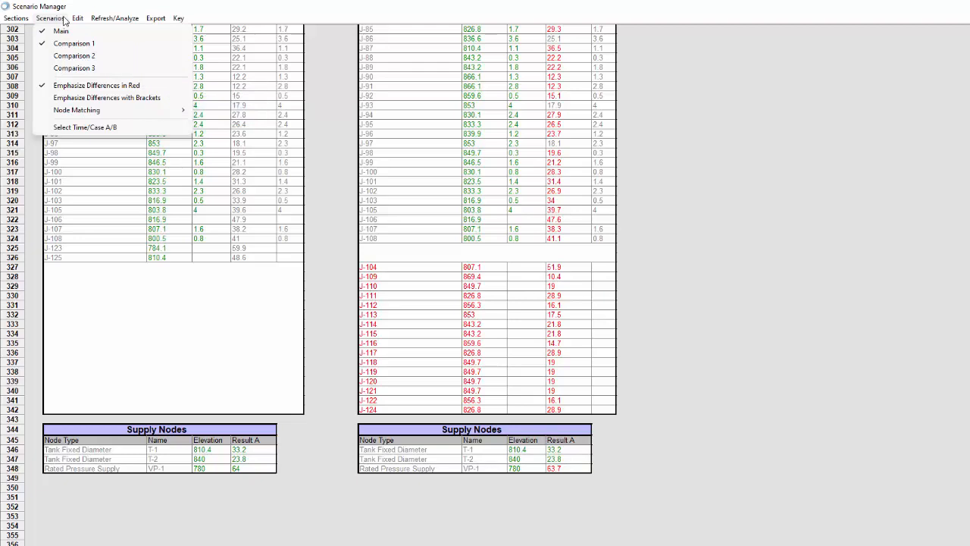
mouse_move(80, 19)
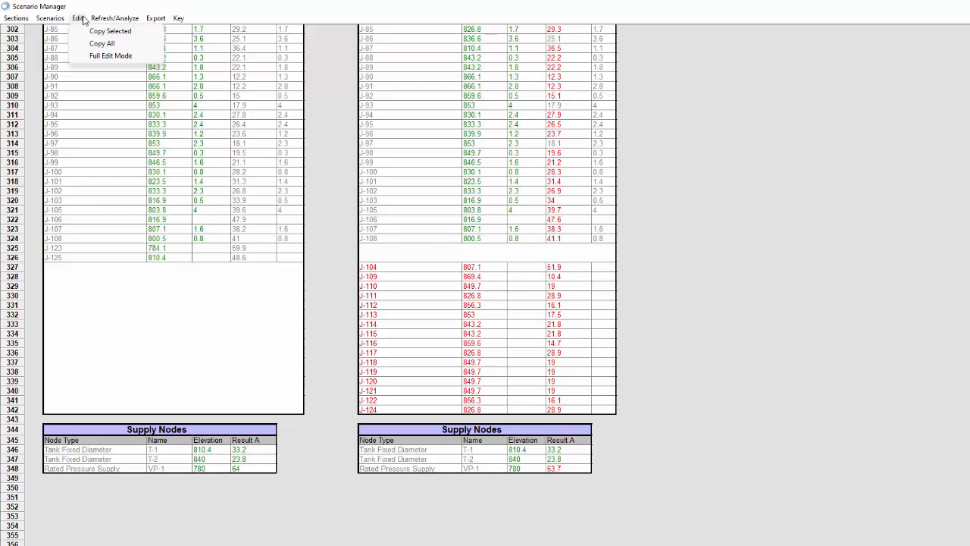
left_click(144, 57)
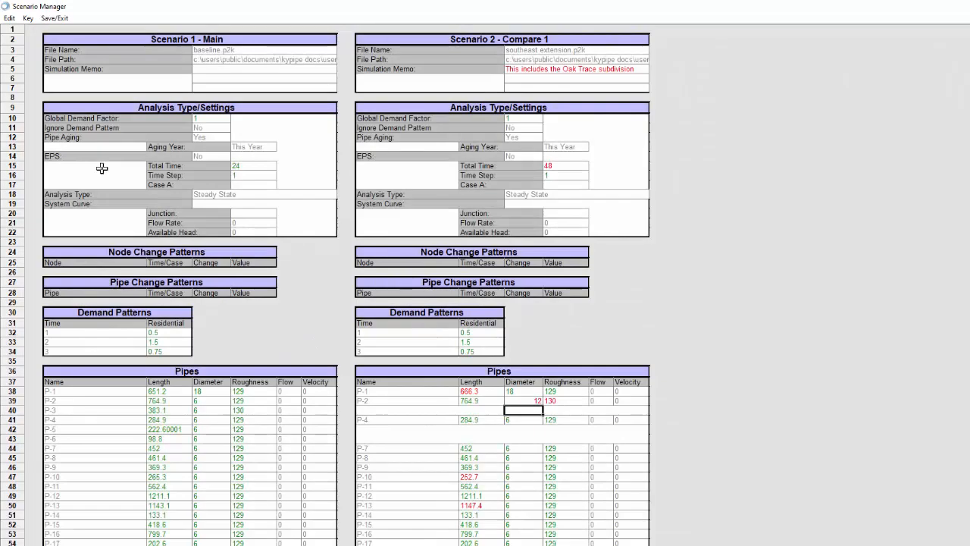
Step: Reconcile the pipe P-13 row between the two scenarios, then save the table changes and exit edit mode
left_click(9, 17)
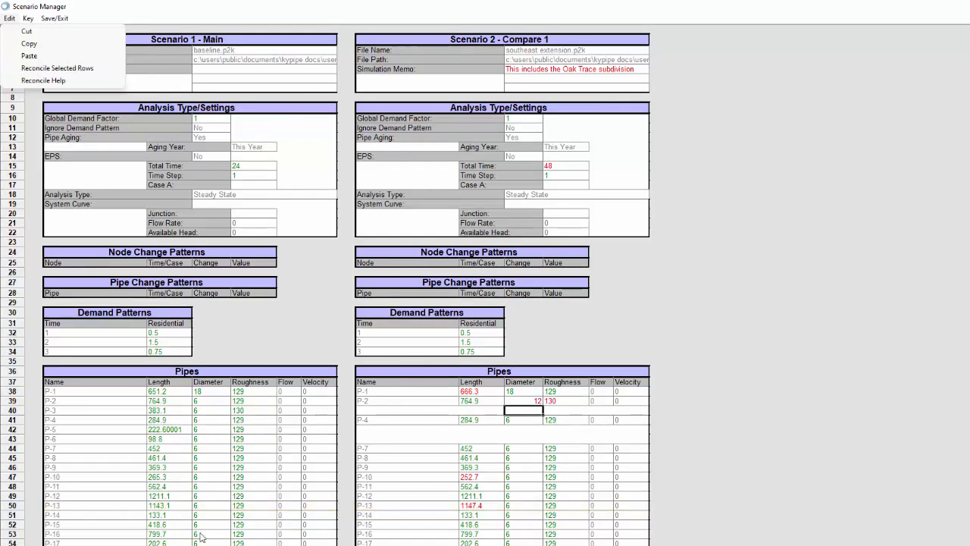
left_click(14, 505)
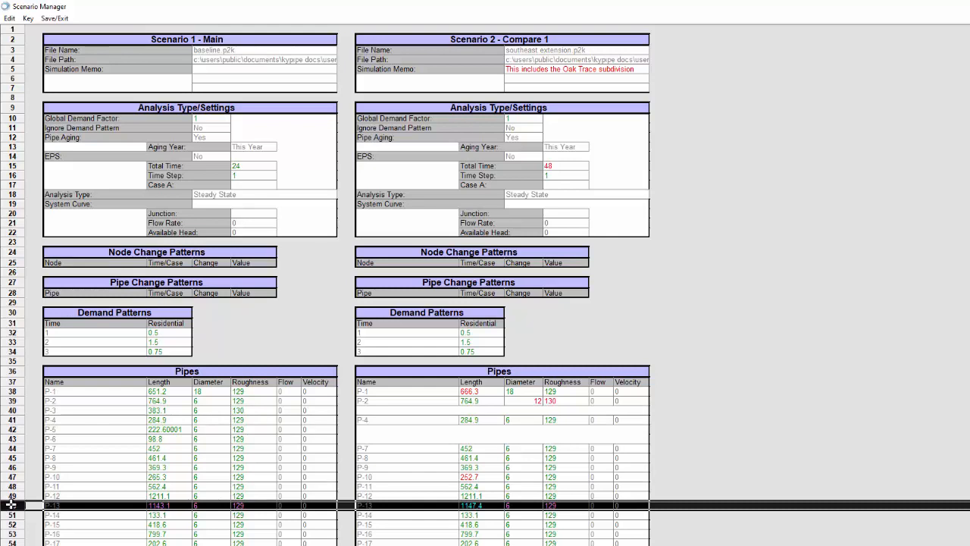
left_click(9, 19)
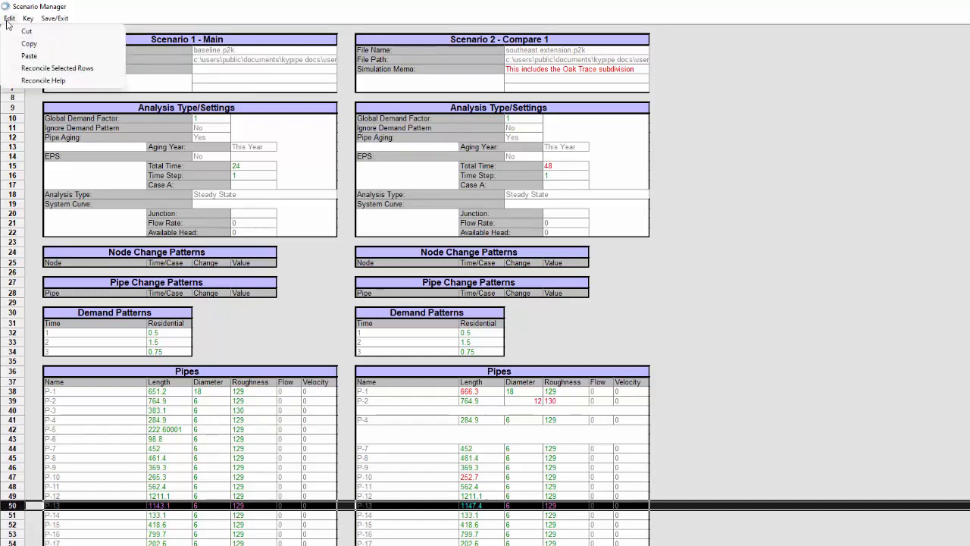
left_click(13, 68)
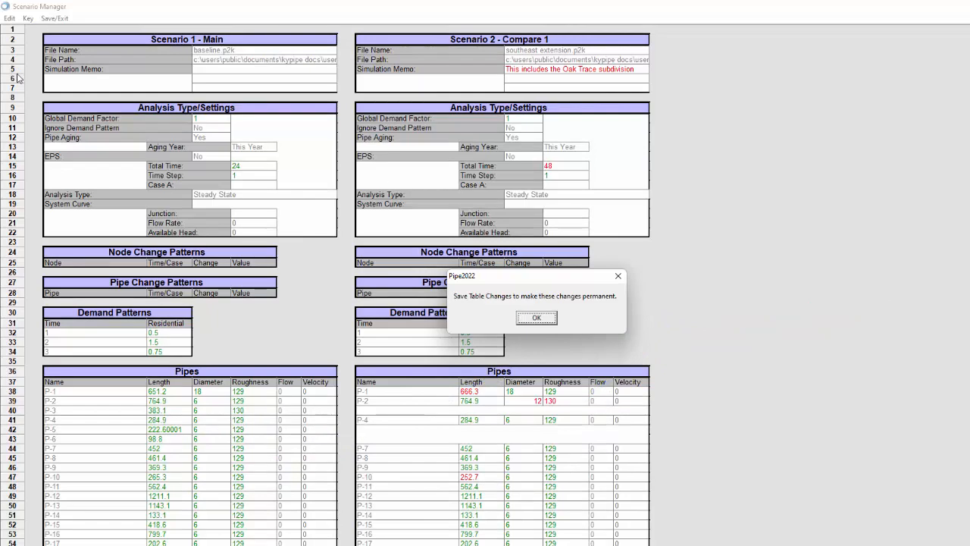
left_click(535, 318)
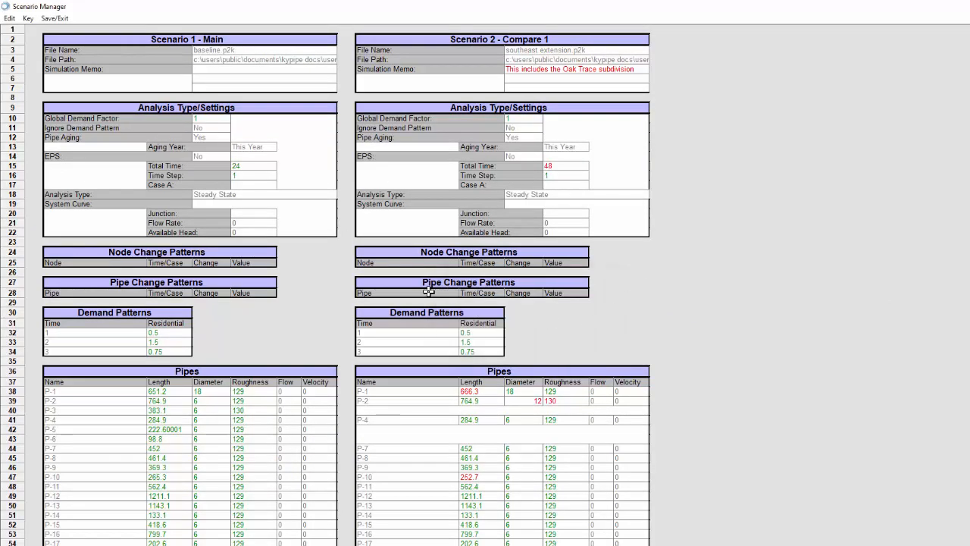
left_click(58, 20)
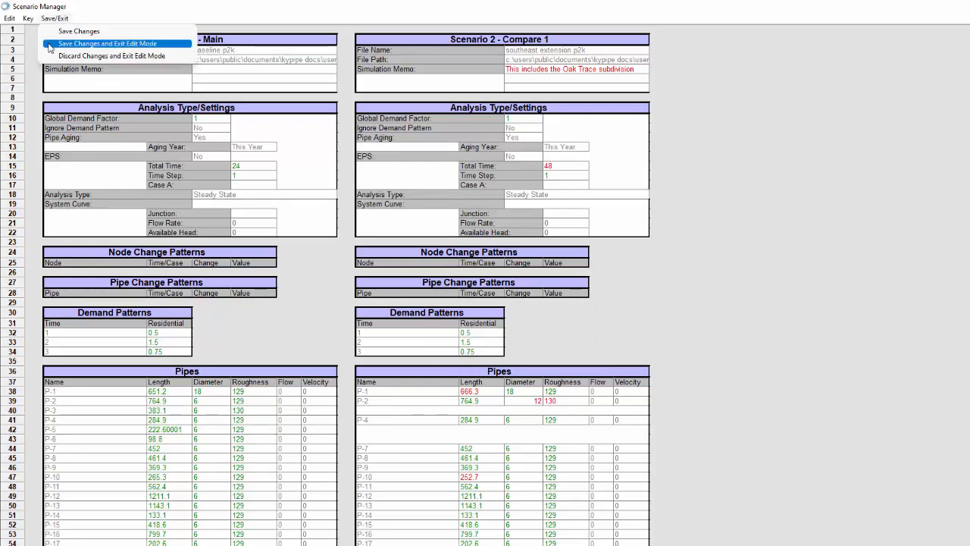
left_click(50, 46)
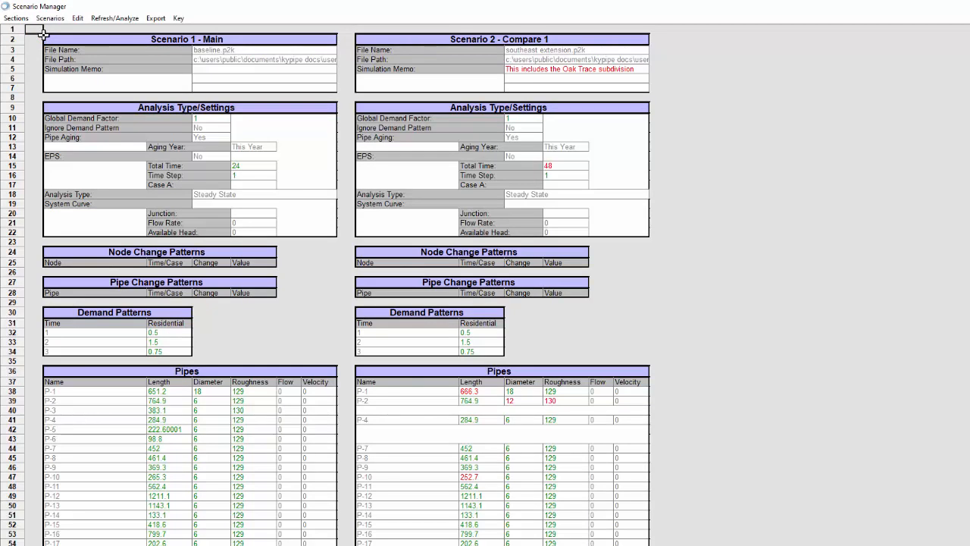
left_click(101, 20)
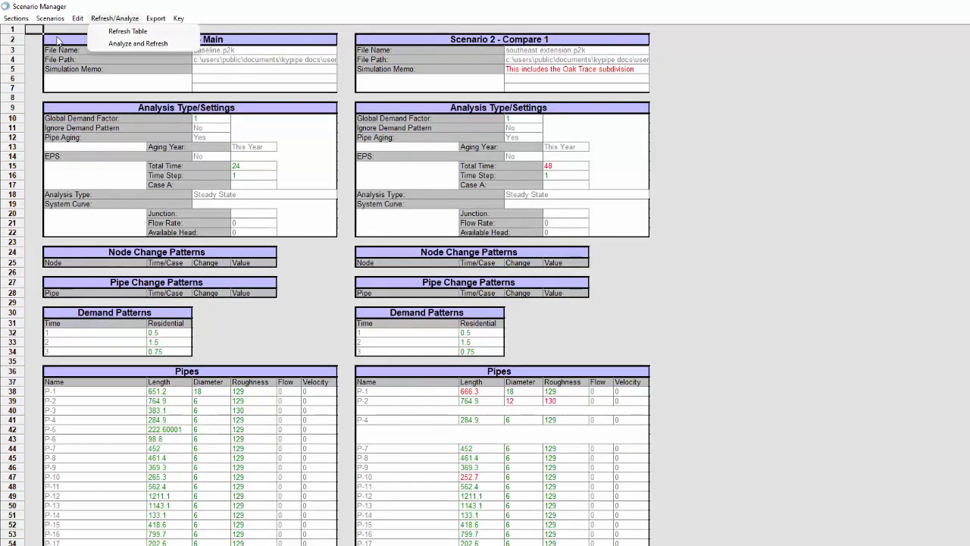
mouse_move(154, 19)
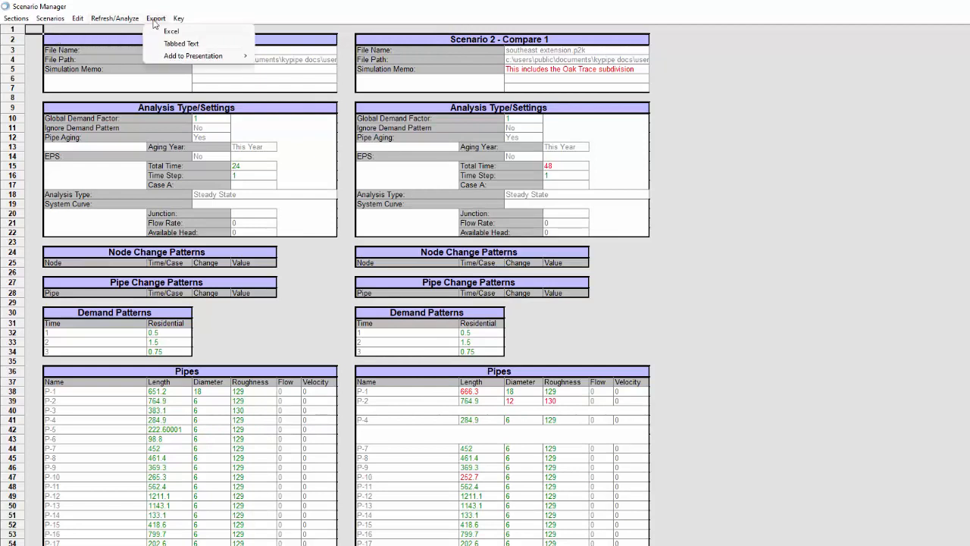